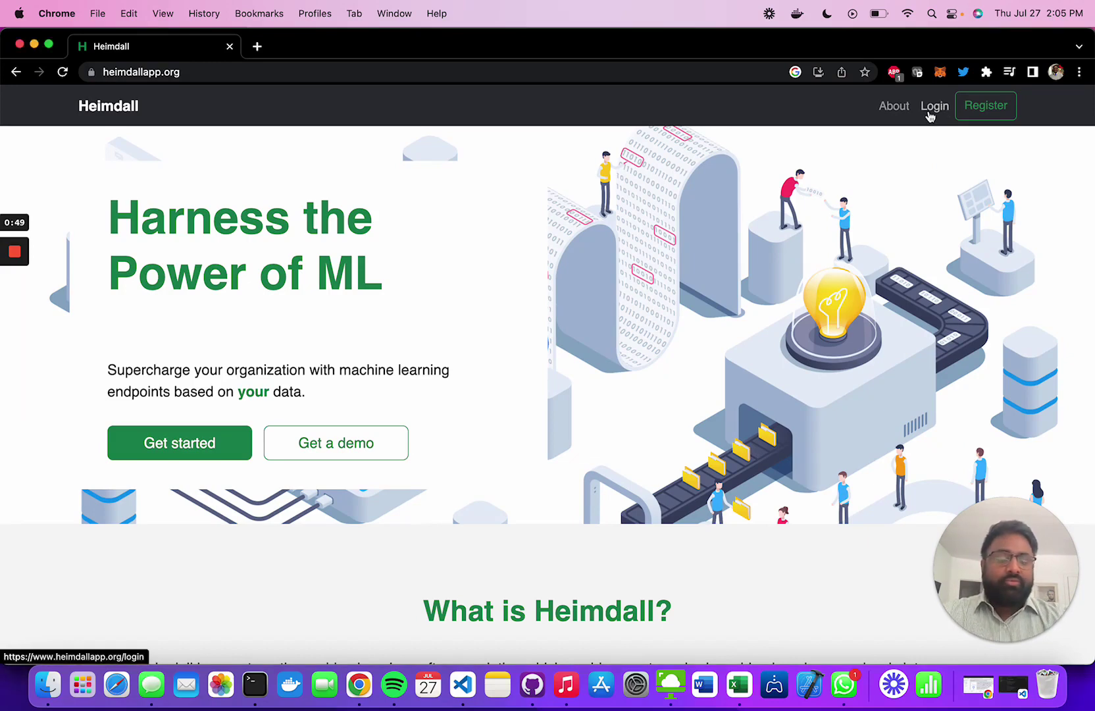
Log in to Heimdall using the saved account username and password.
left_click(930, 116)
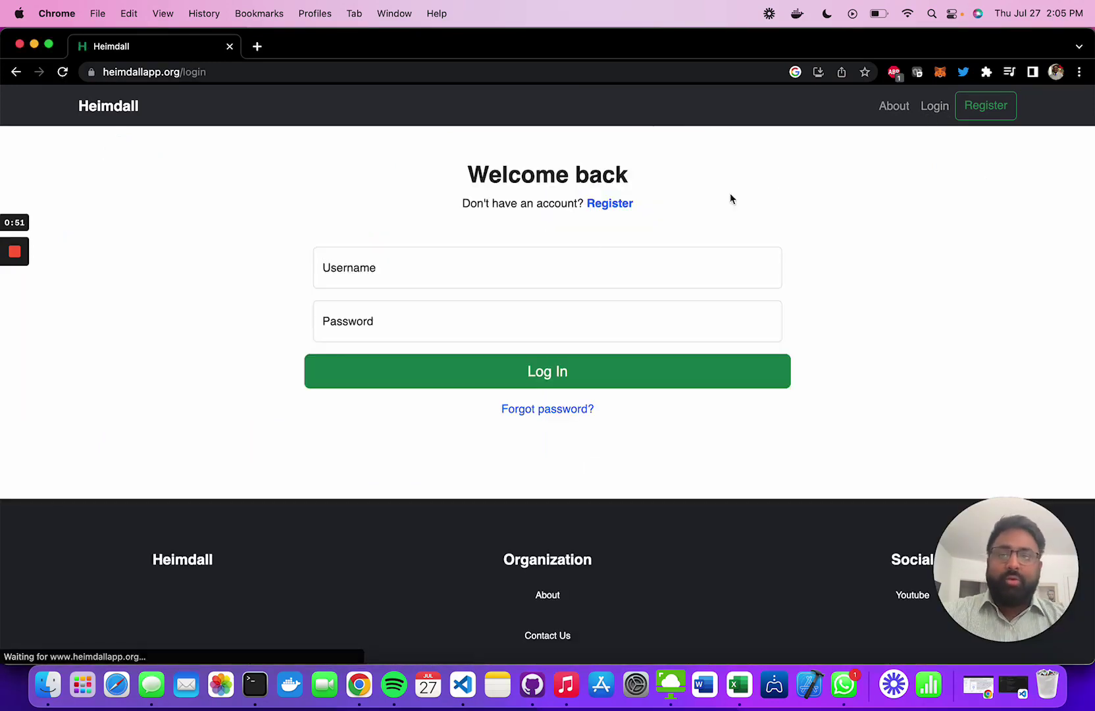
left_click(508, 263)
left_click(209, 330)
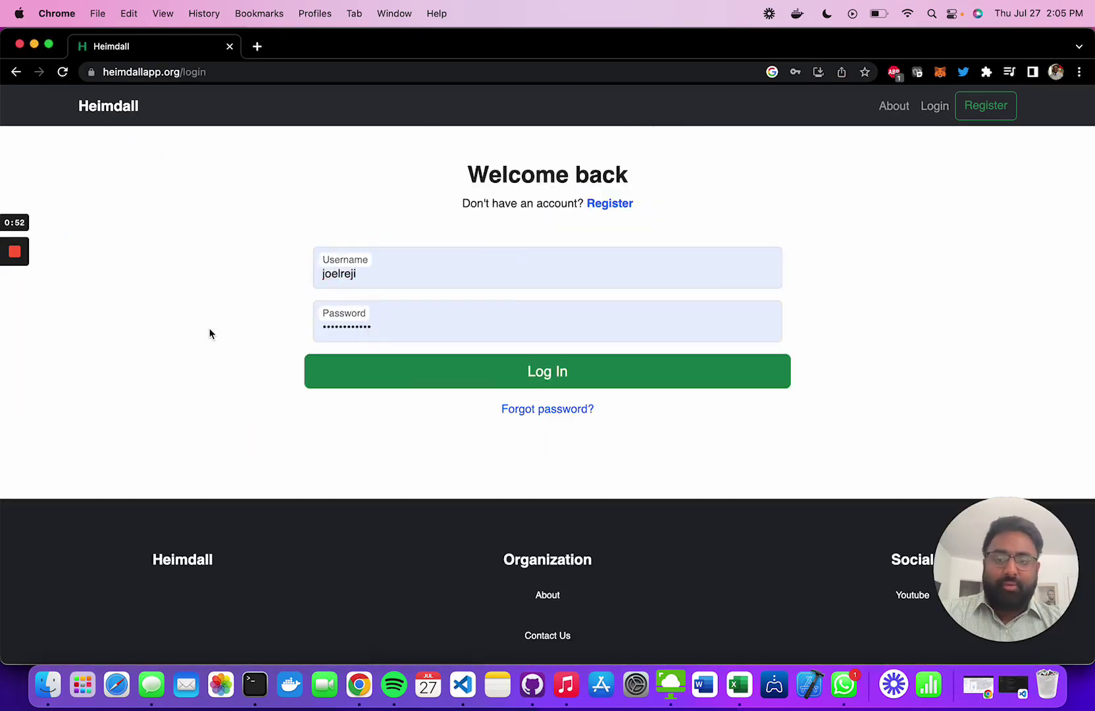
left_click(387, 364)
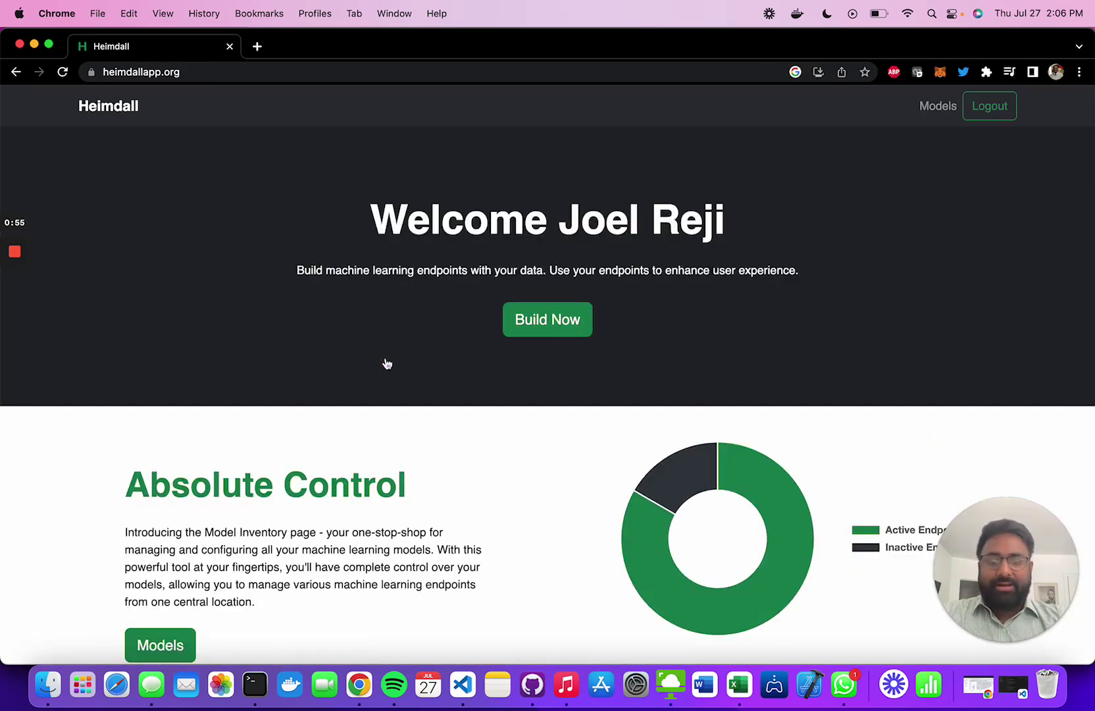
Review the active and inactive endpoints overview on the home page, and open the model building page.
scroll(387, 364, "down", 3)
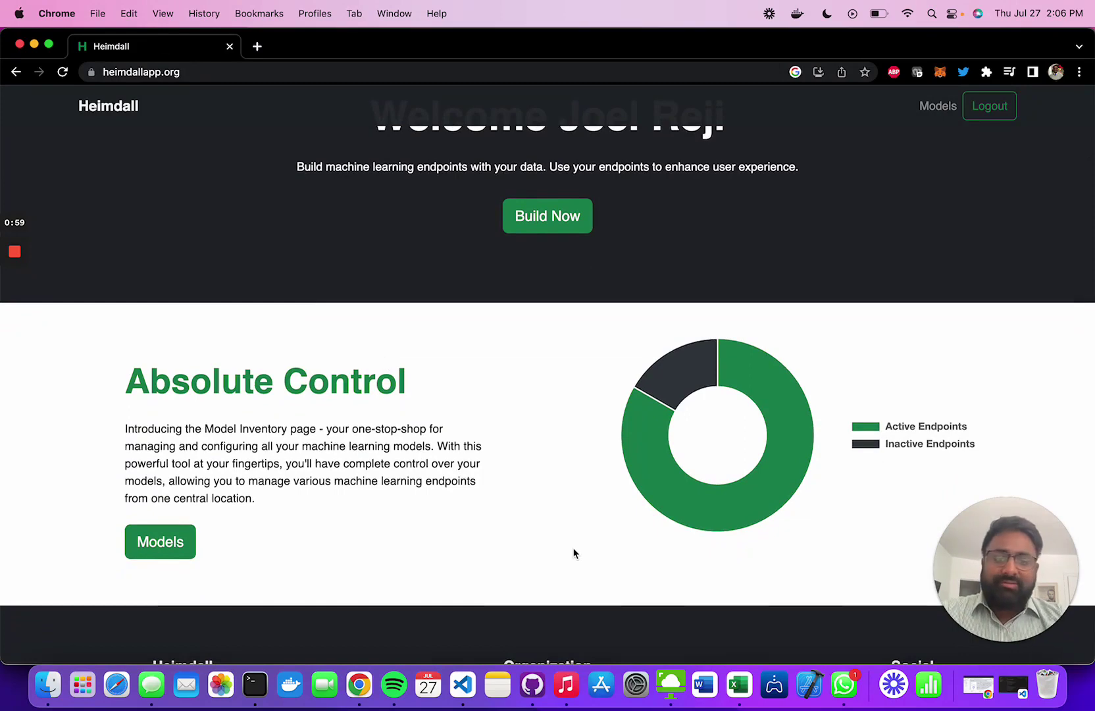
mouse_move(673, 477)
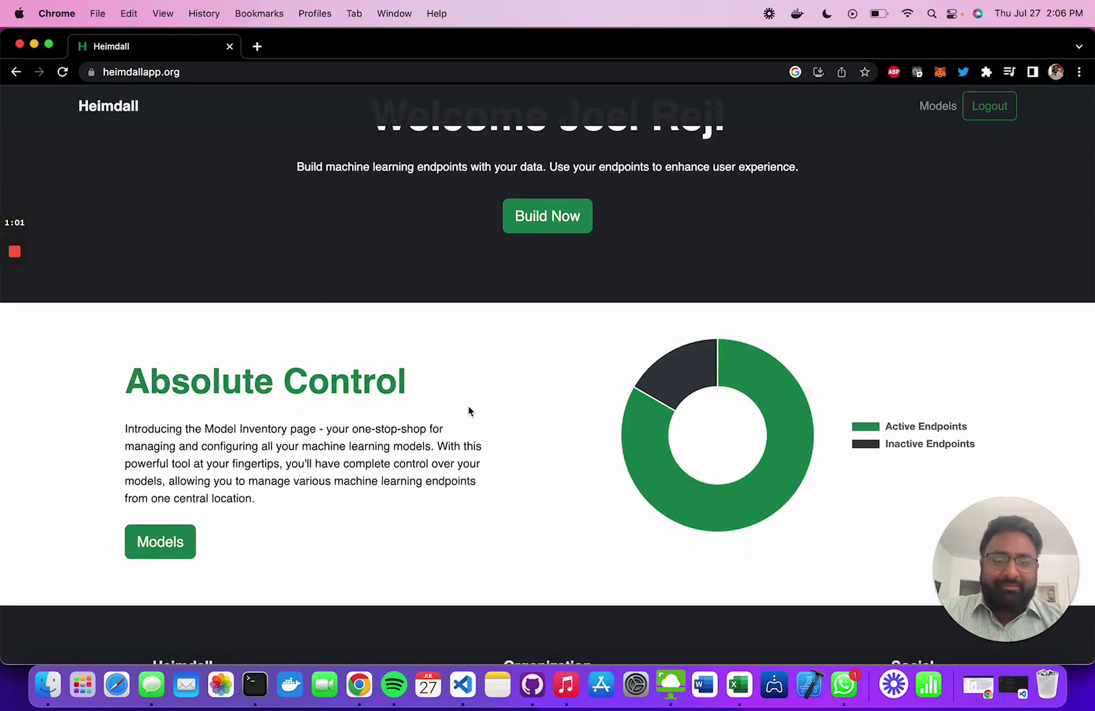
scroll(468, 414, "up", 3)
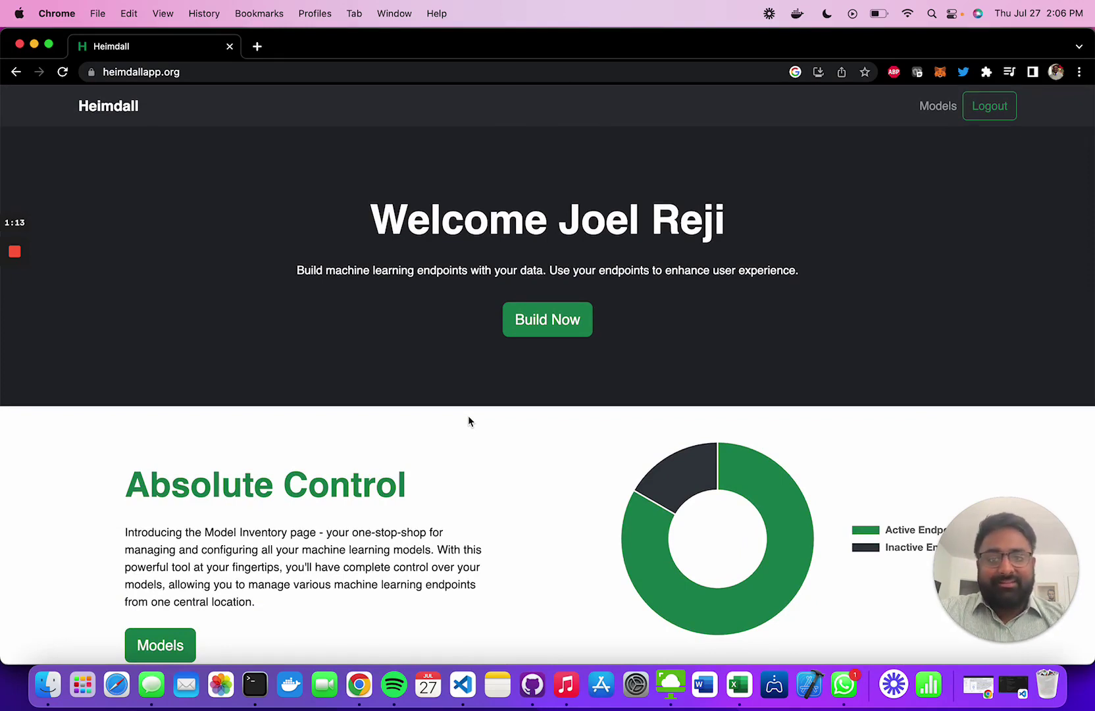
left_click(550, 327)
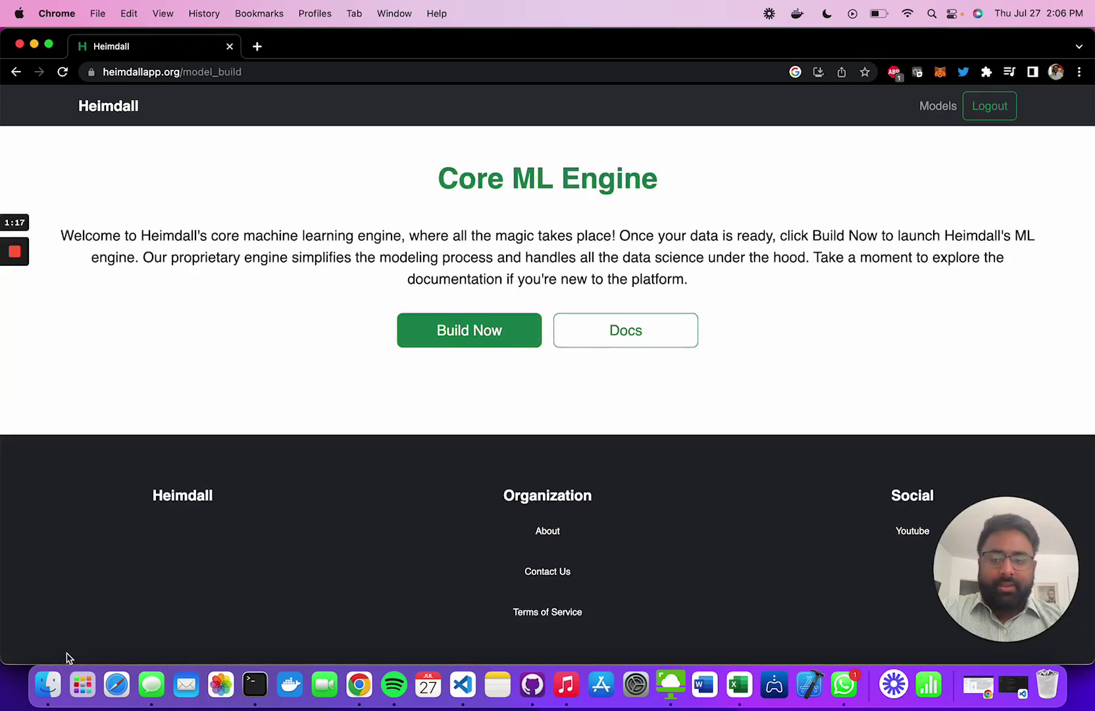
Switch to Finder, open real_estate.csv from the testing folder in Documents > Heimdall, and close the Finder window.
left_click(48, 685)
left_click(274, 252)
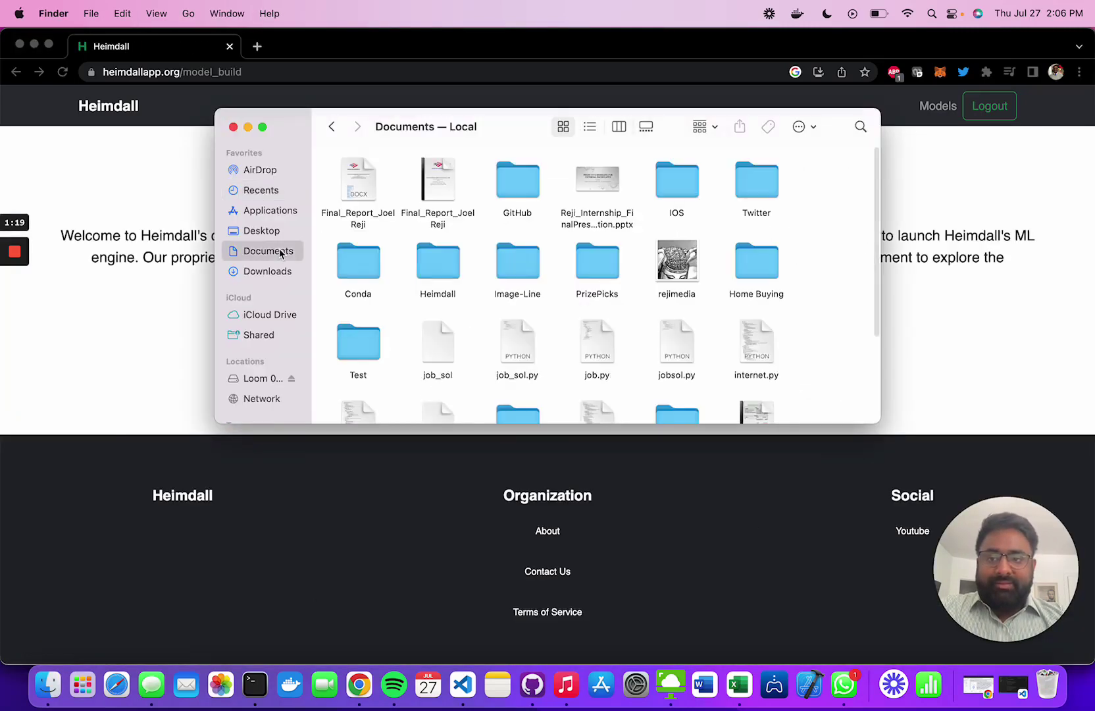
double_click(448, 270)
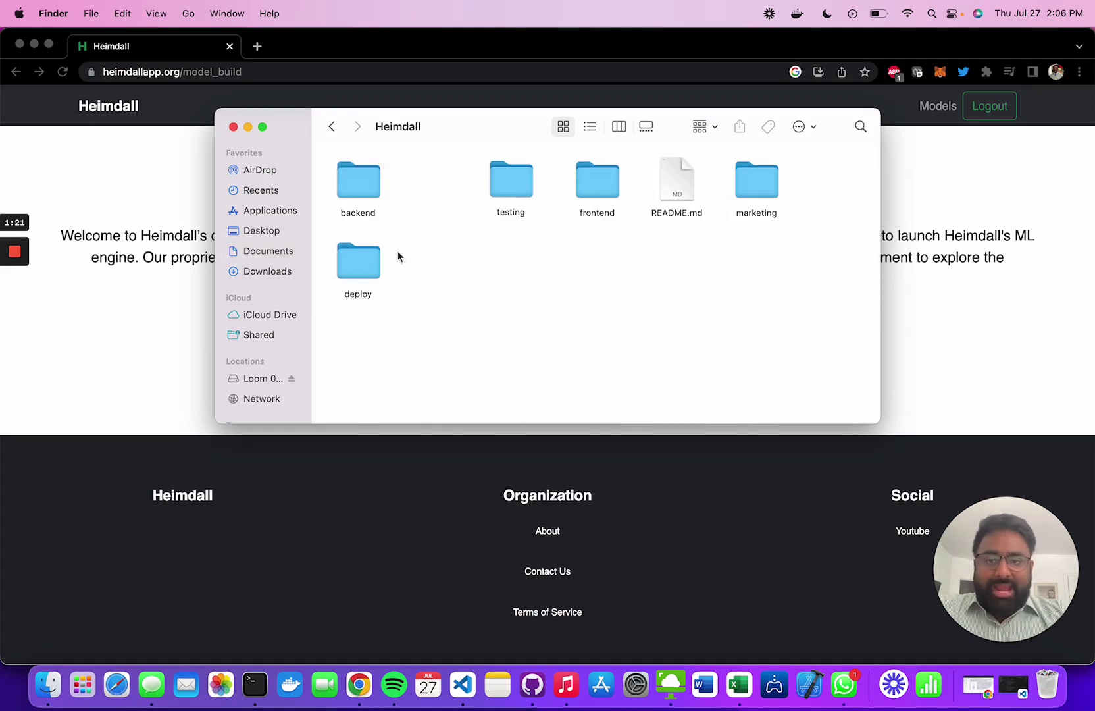
double_click(499, 186)
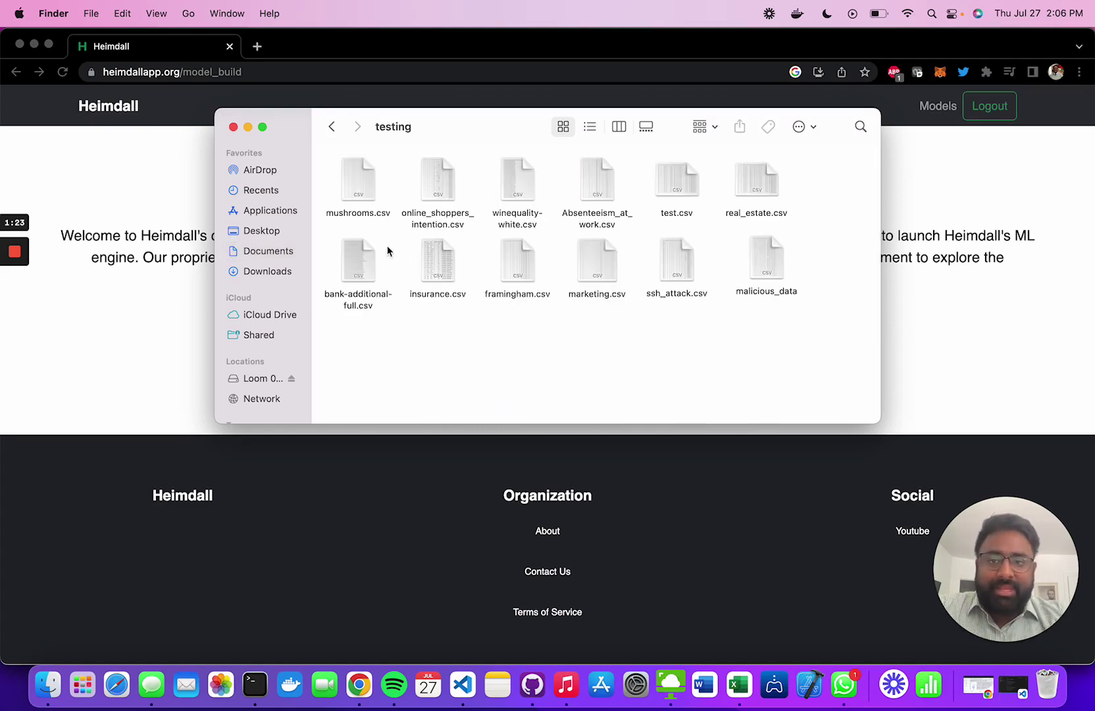
left_click(743, 181)
double_click(744, 181)
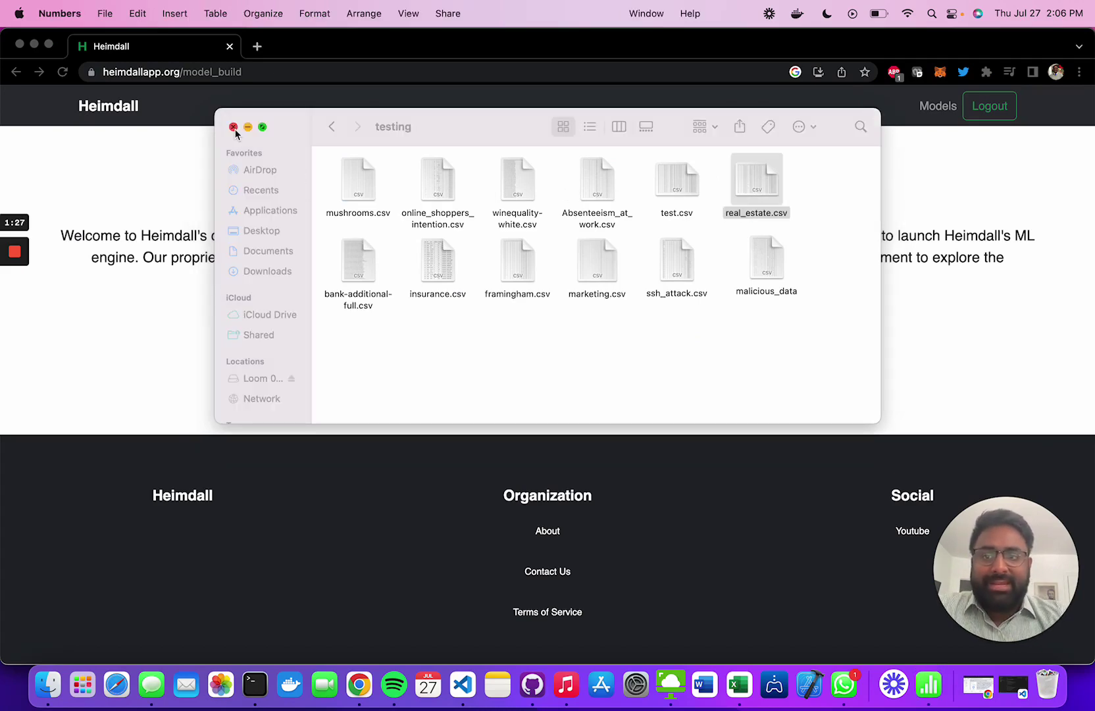
left_click(233, 127)
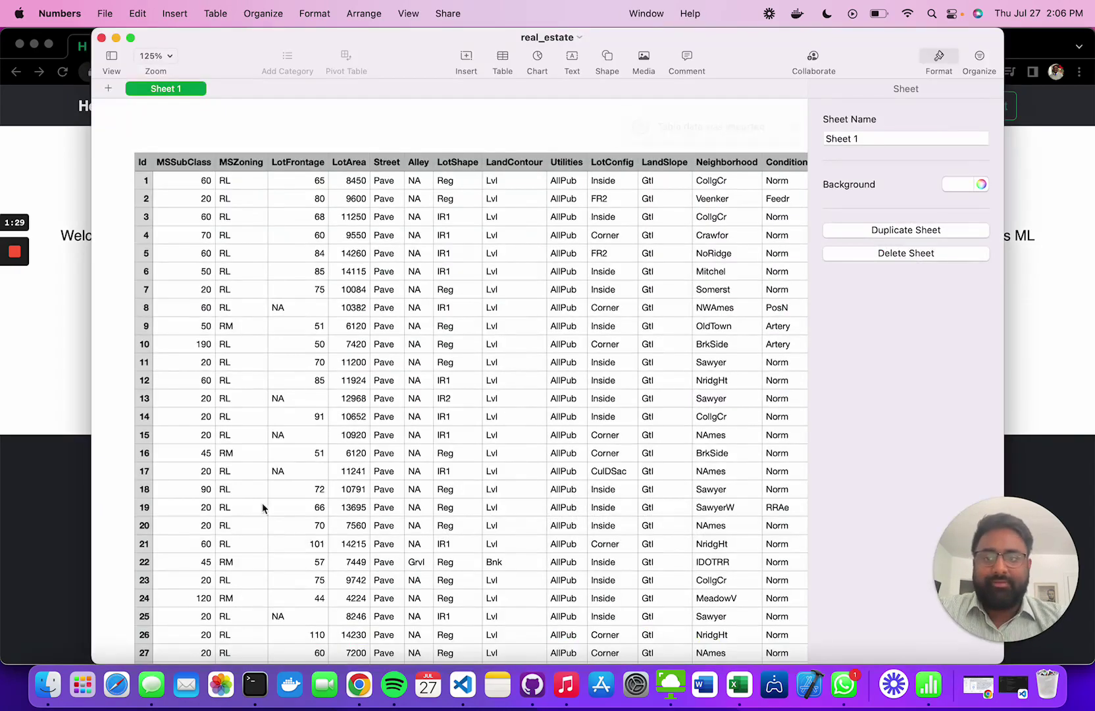
Skim across the columns of the real_estate table from MSSubClass to the exterior fields and return to the start.
left_click(184, 190)
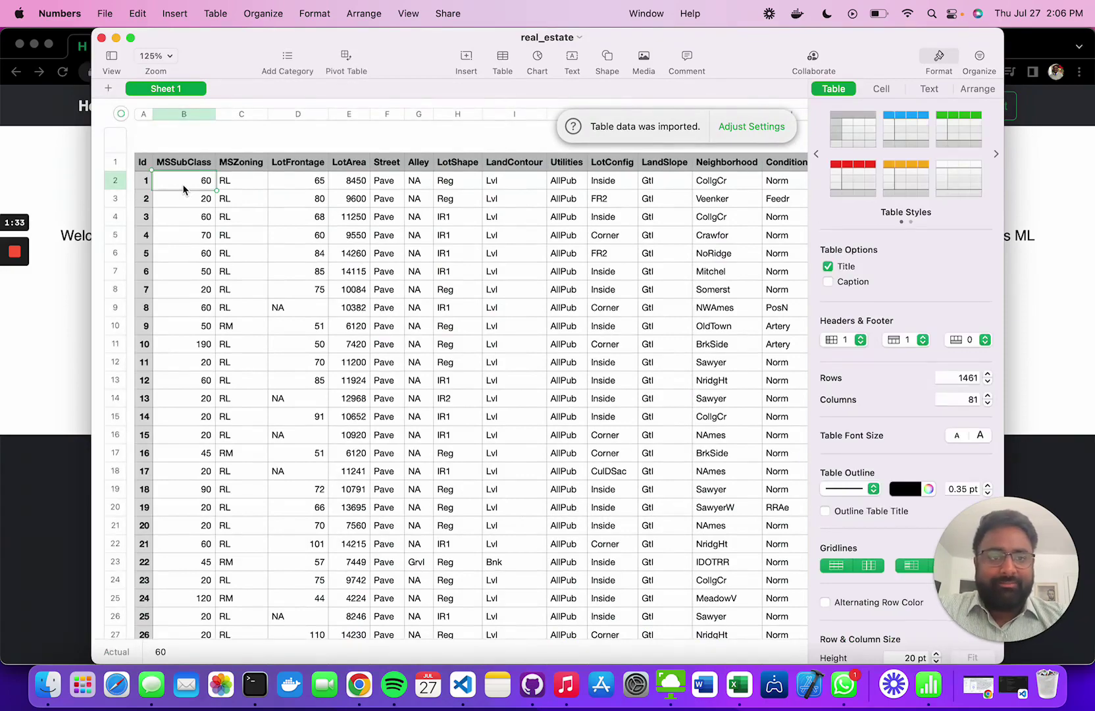
scroll(184, 189, "right", 15)
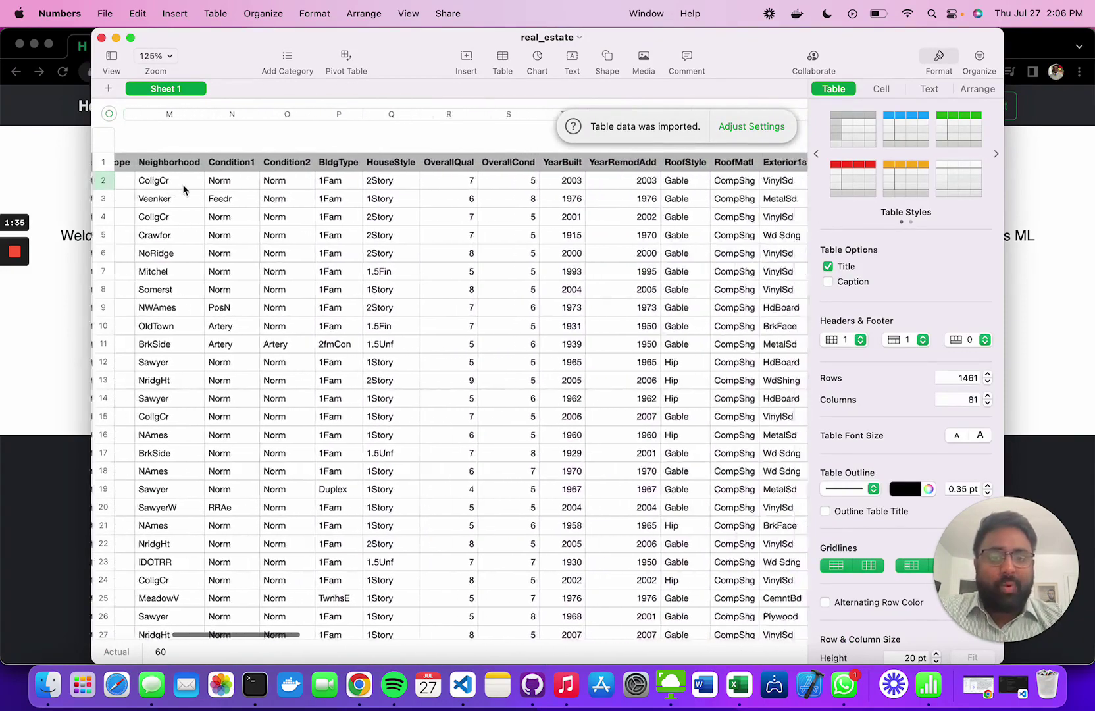
scroll(185, 190, "left", 15)
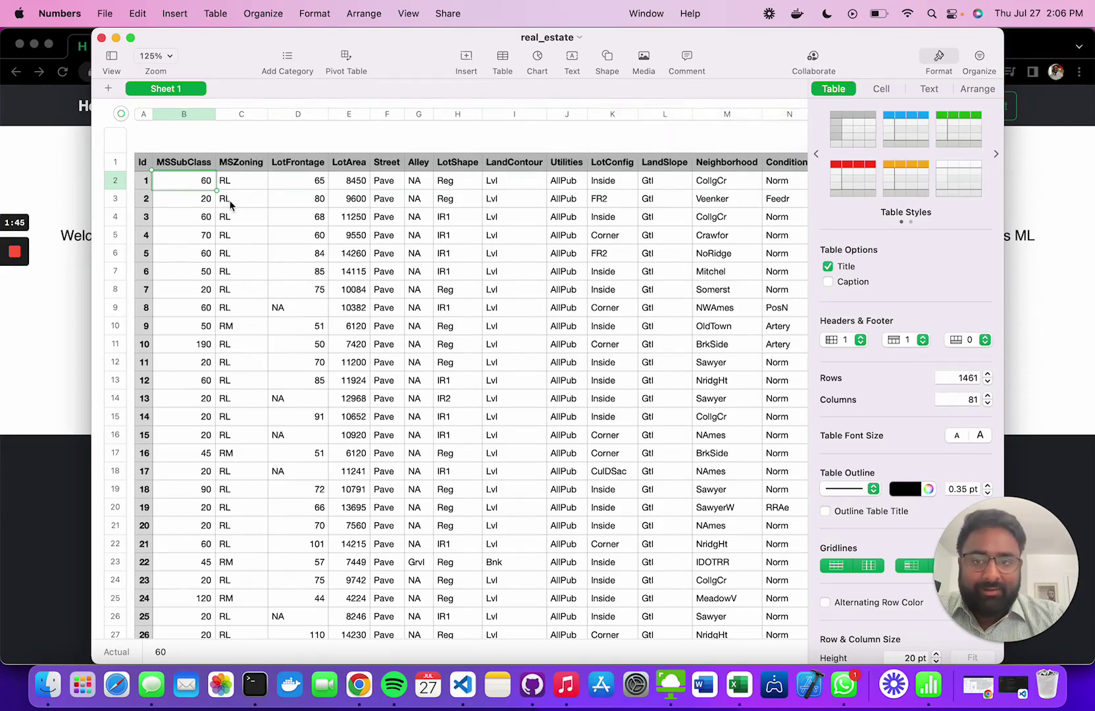
Examine the first record's LotArea, Street, LotShape, BldgType, HouseStyle and YearBuilt values in the real_estate table.
left_click(368, 186)
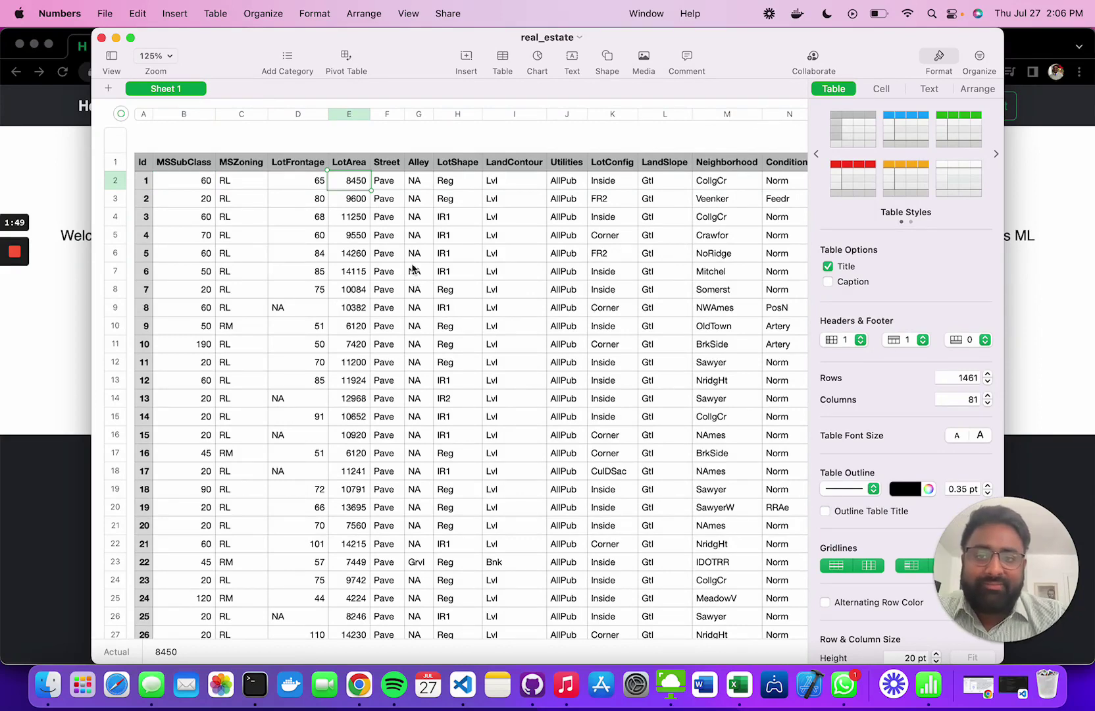
left_click(387, 184)
scroll(386, 185, "right", 3)
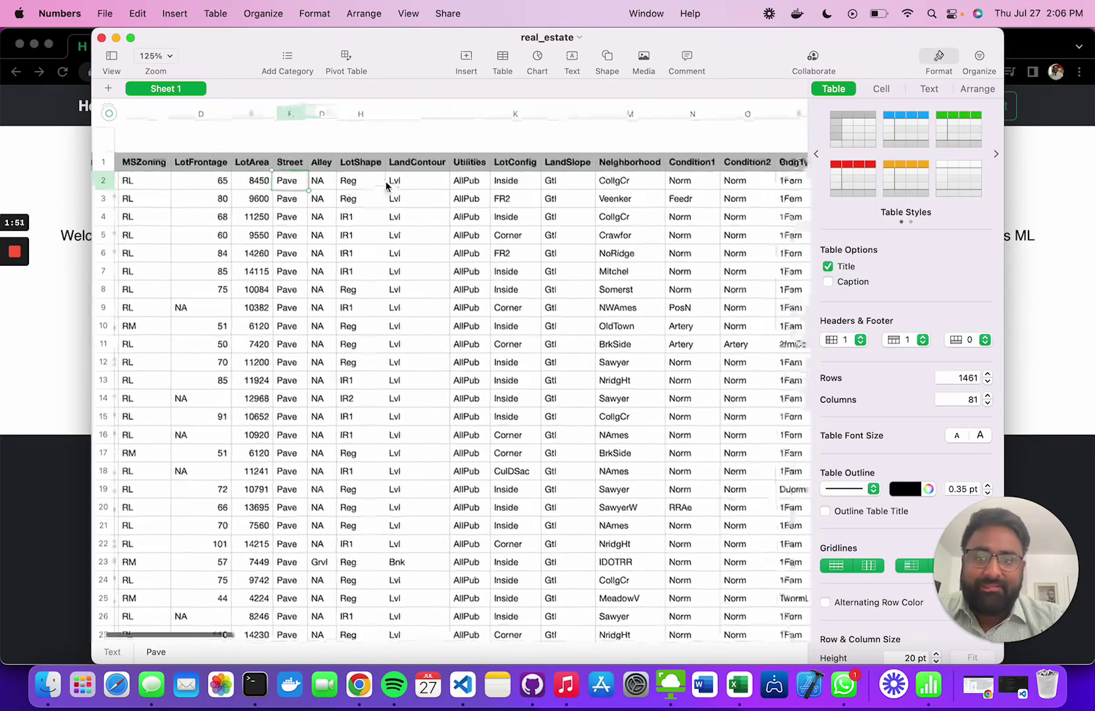
left_click(376, 185)
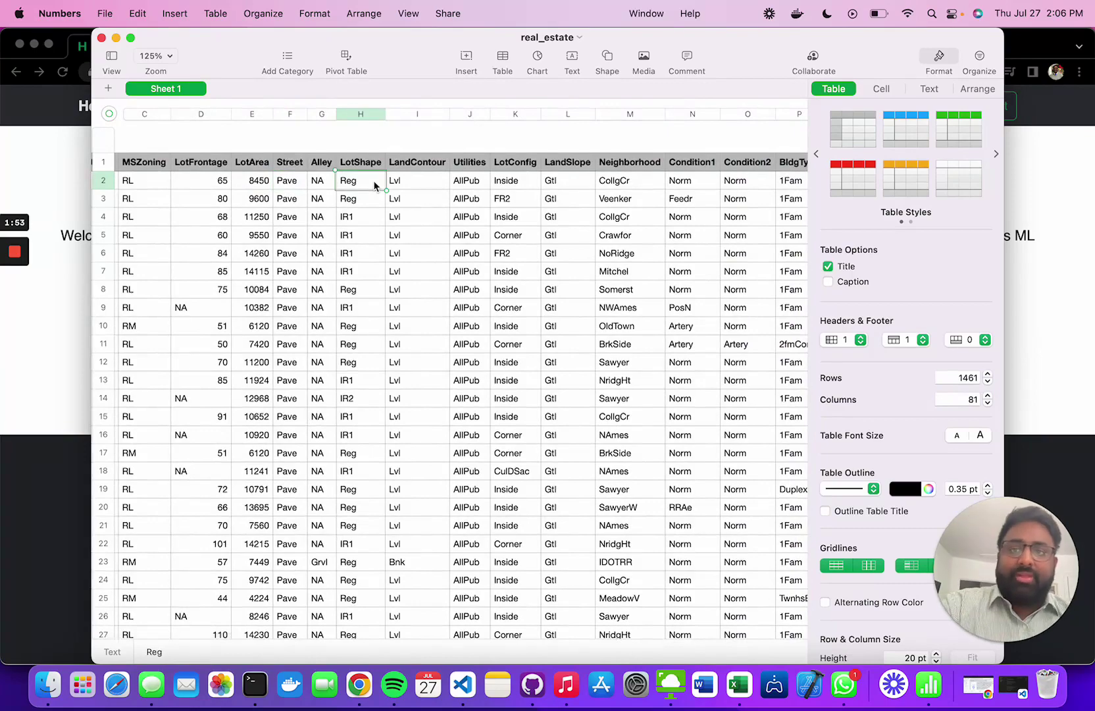
scroll(374, 185, "right", 6)
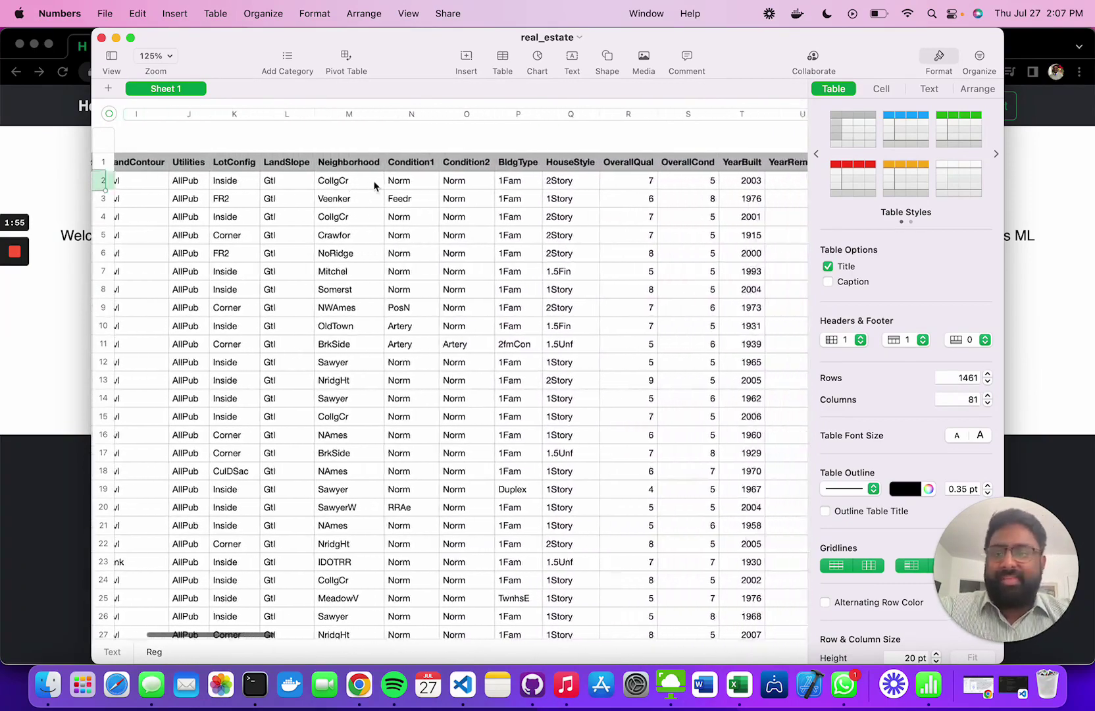
scroll(374, 184, "right", 3)
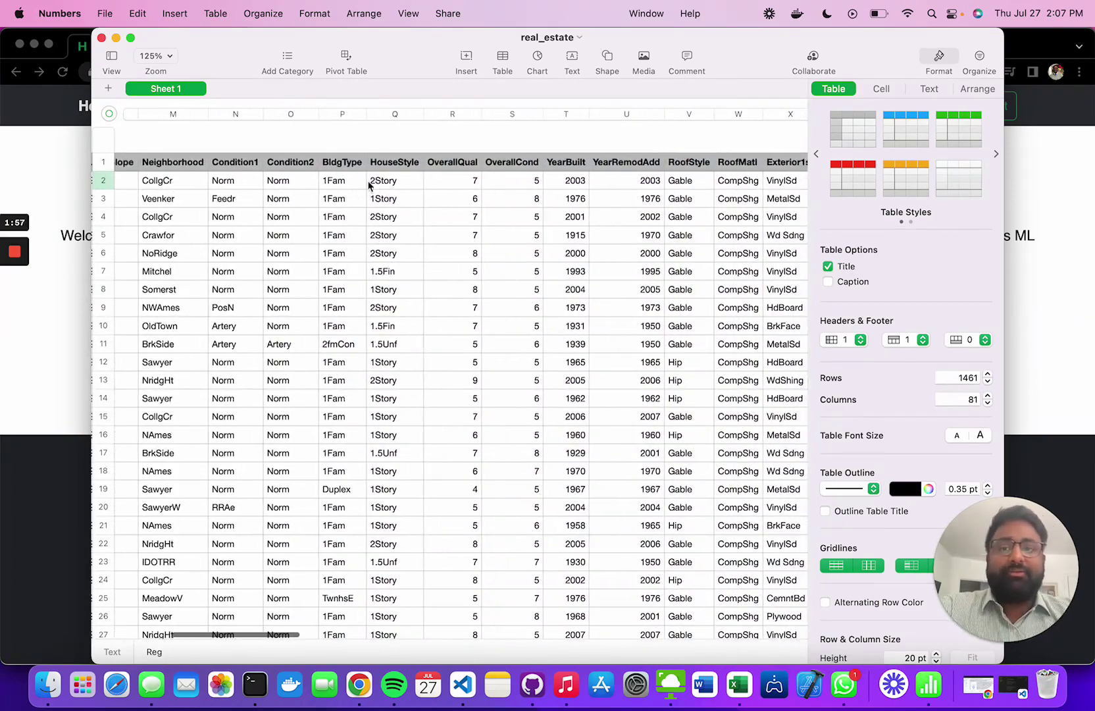
left_click(352, 181)
left_click(391, 181)
scroll(391, 181, "right", 3)
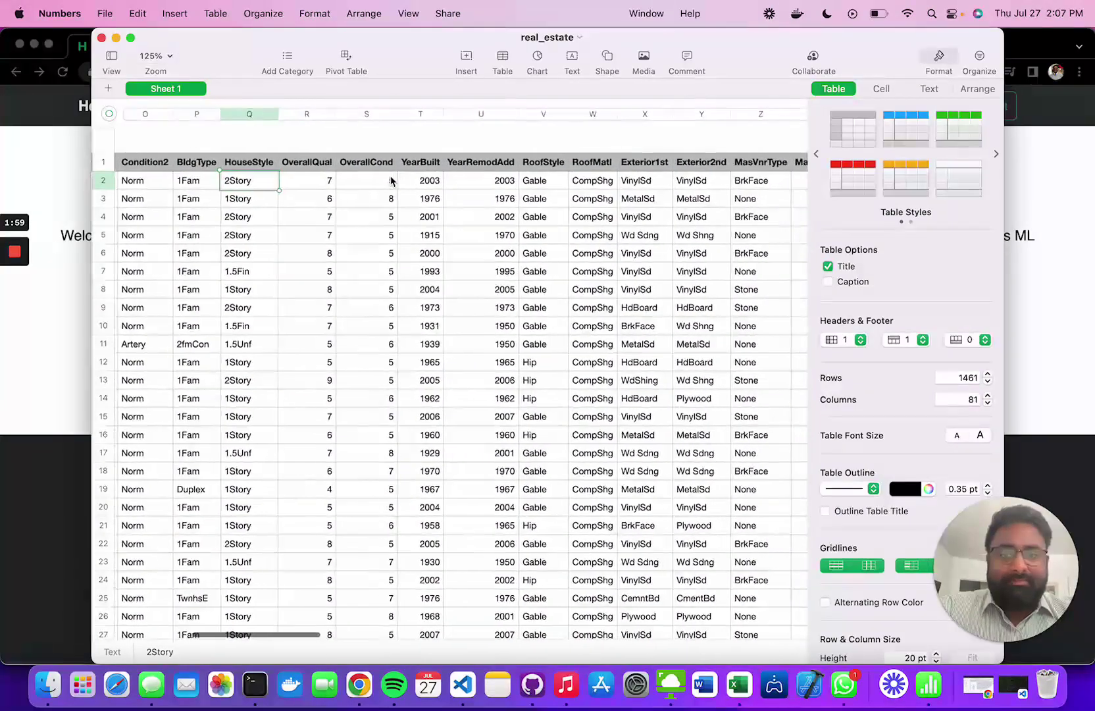
left_click(403, 180)
scroll(403, 183, "right", 6)
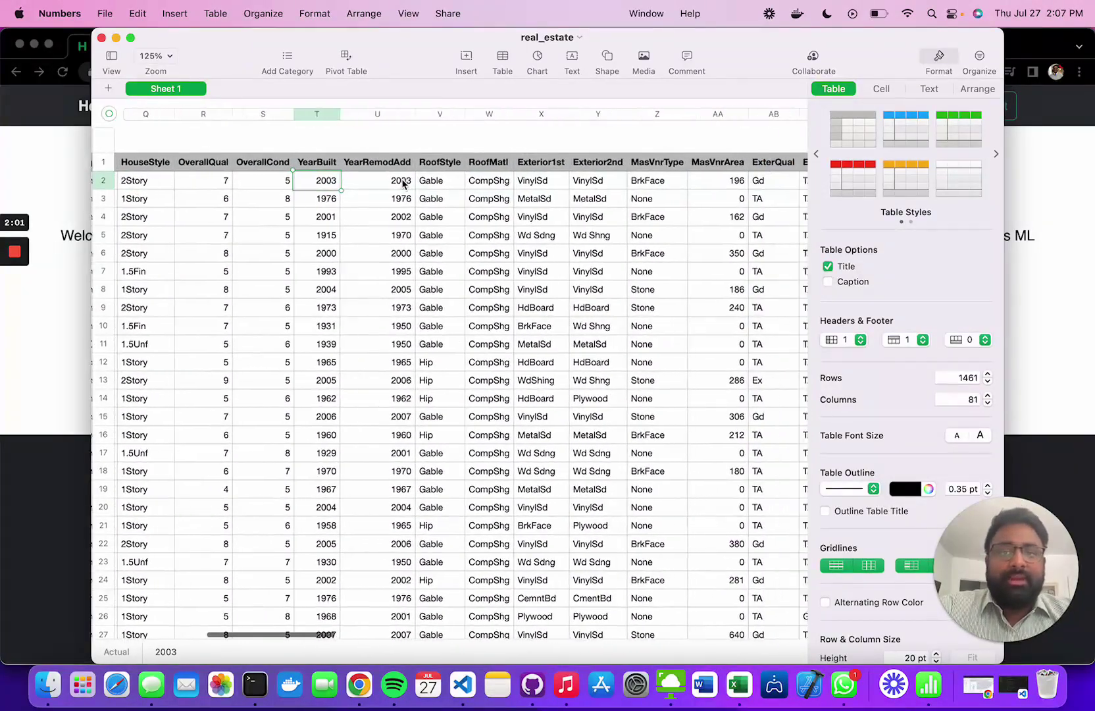
Look through the remaining property columns up to SalePrice and inspect the first record's sale price.
scroll(403, 183, "right", 10)
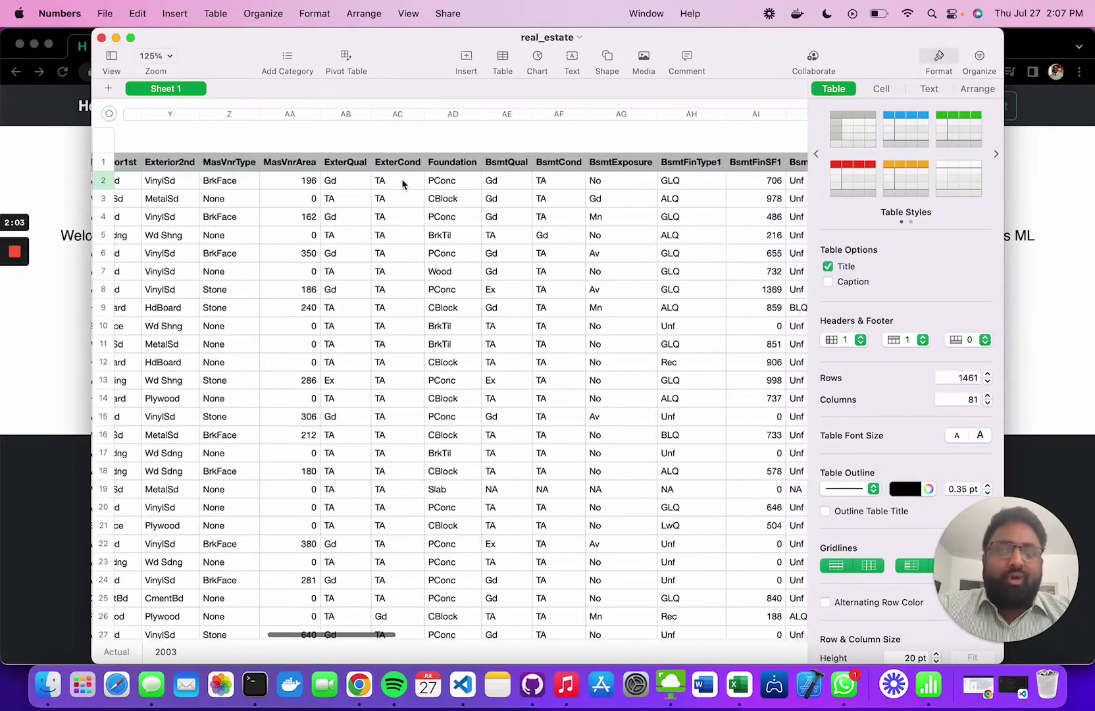
scroll(402, 183, "right", 12)
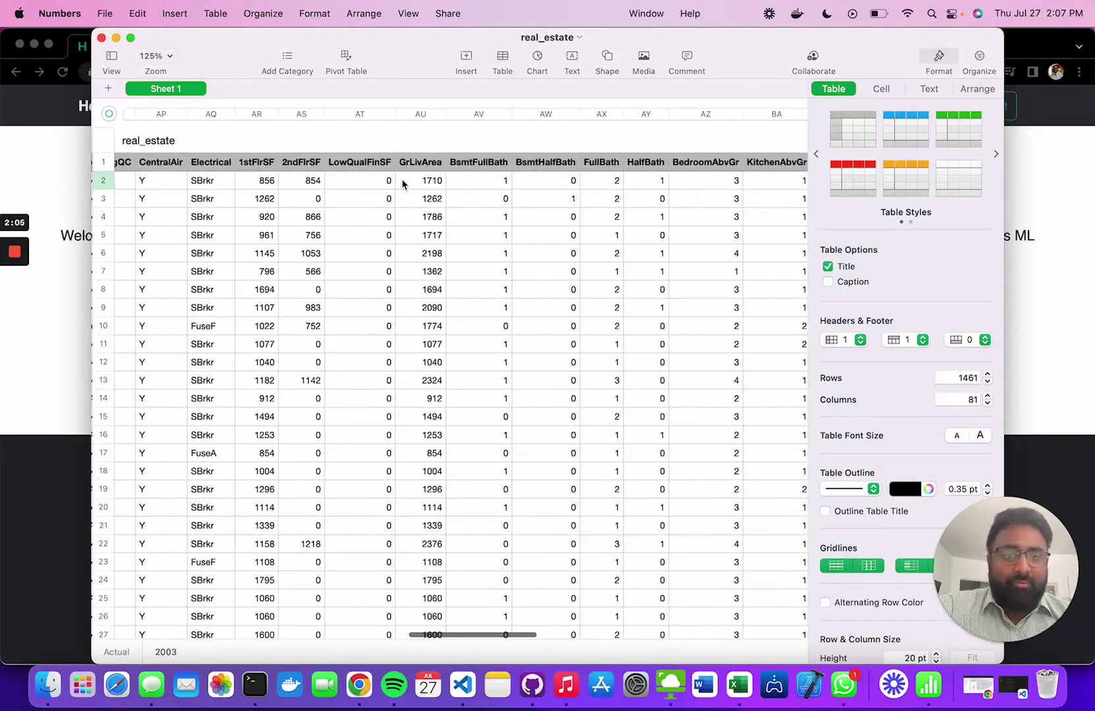
scroll(403, 184, "right", 12)
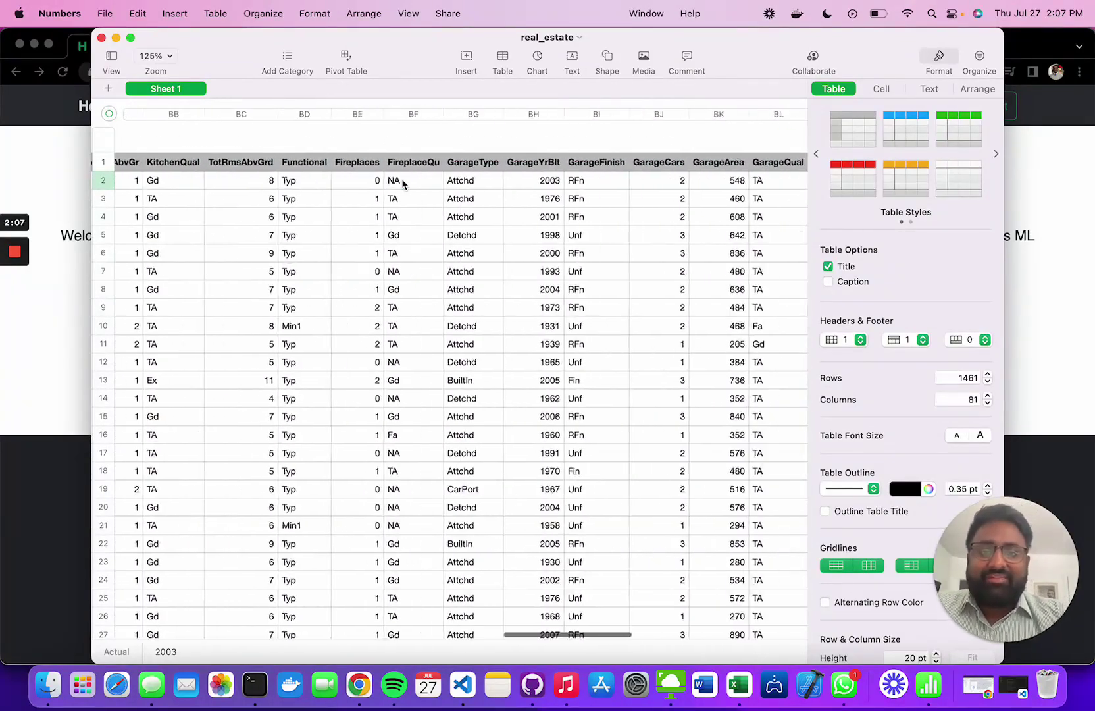
scroll(402, 184, "right", 15)
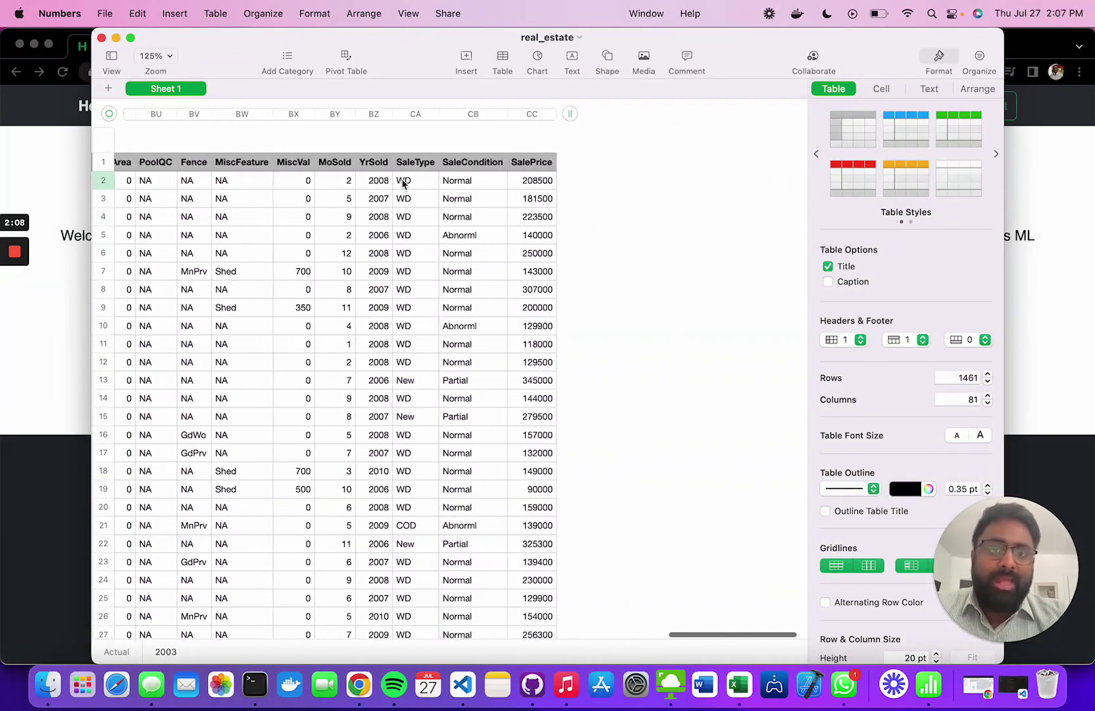
left_click(515, 170)
left_click(514, 181)
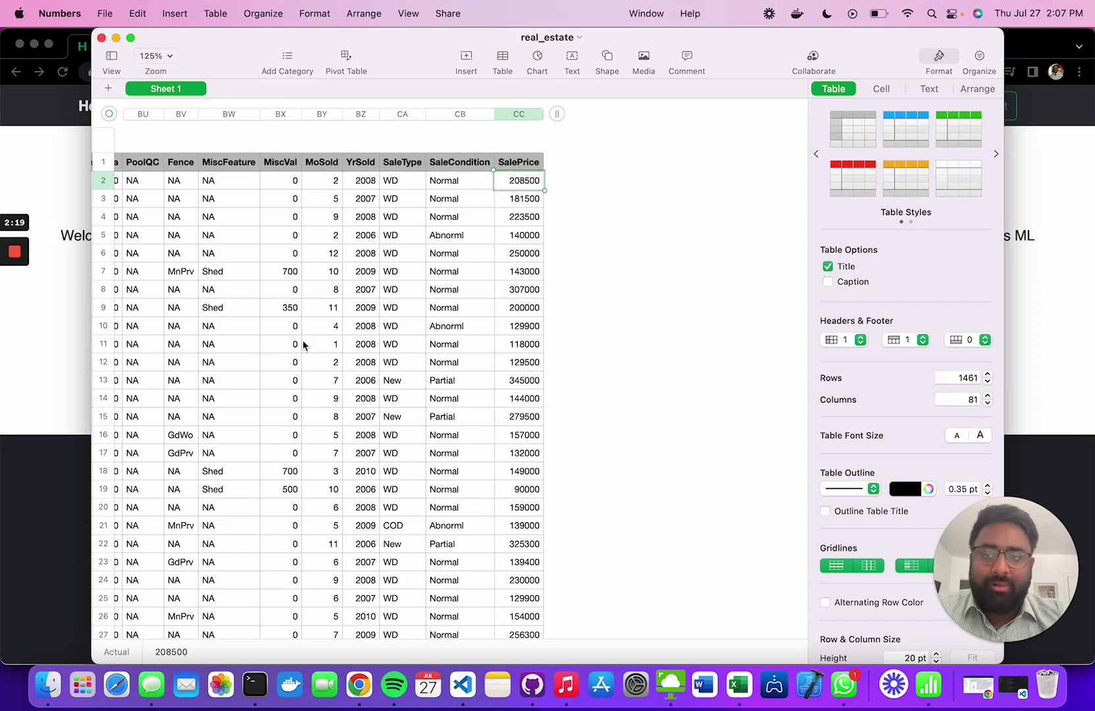
Switch back to Heimdall in Chrome, start a model build with File Upload as data source, and upload real_estate.csv.
left_click(61, 379)
left_click(520, 330)
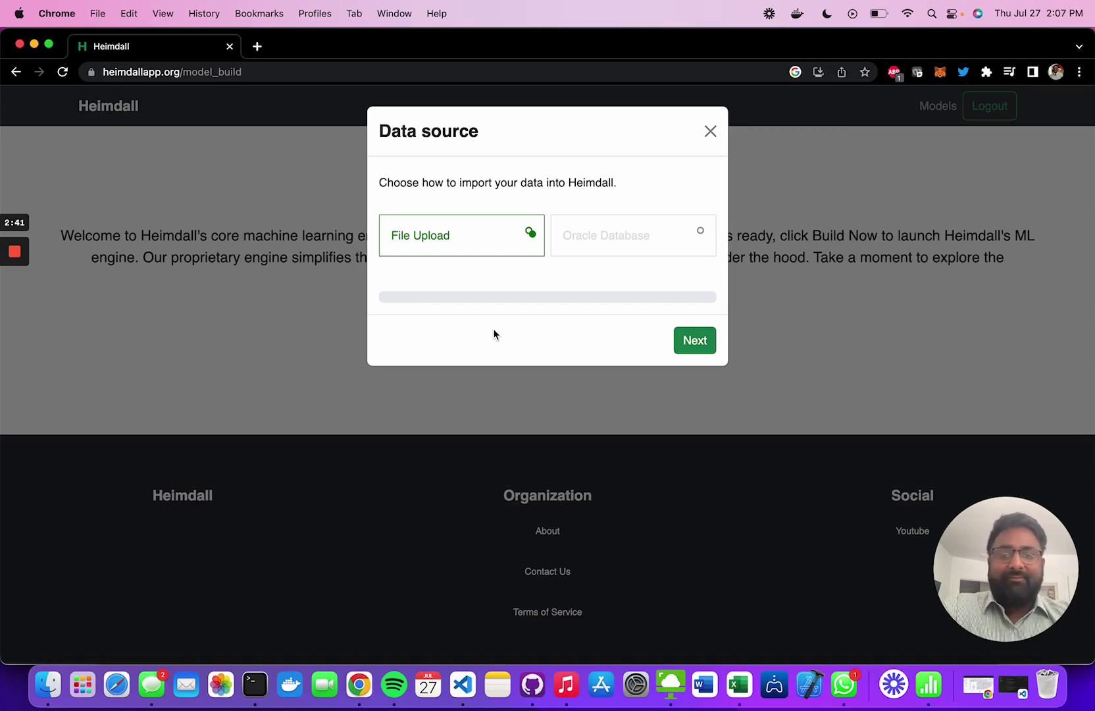
left_click(682, 341)
left_click(432, 279)
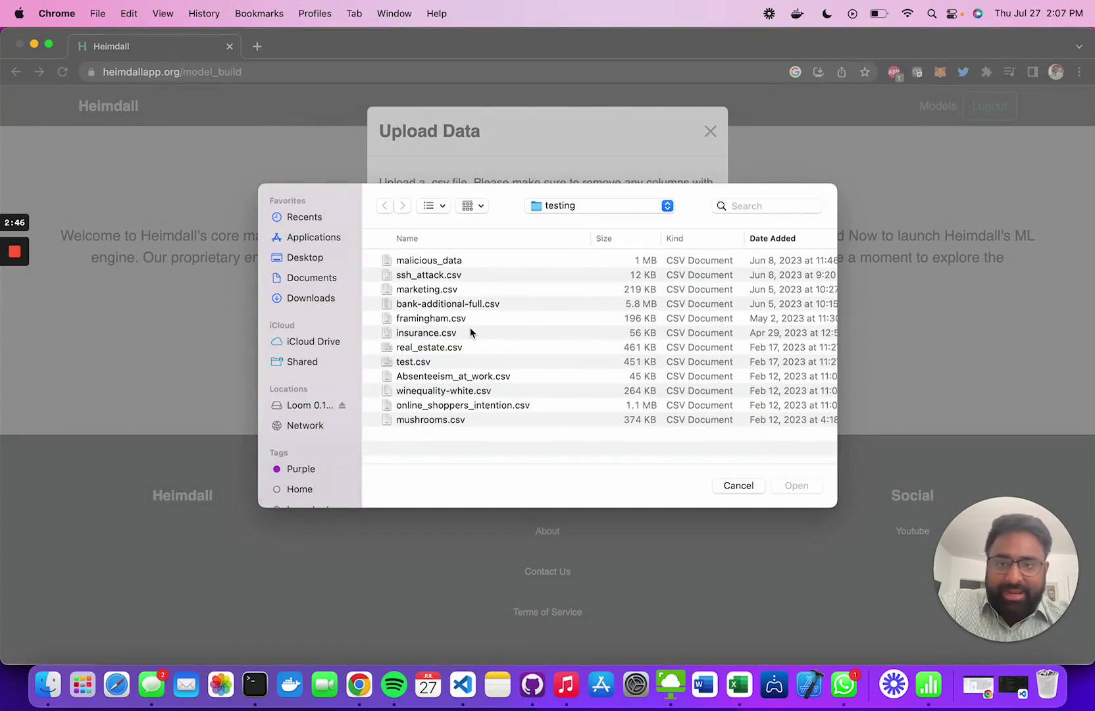
double_click(460, 348)
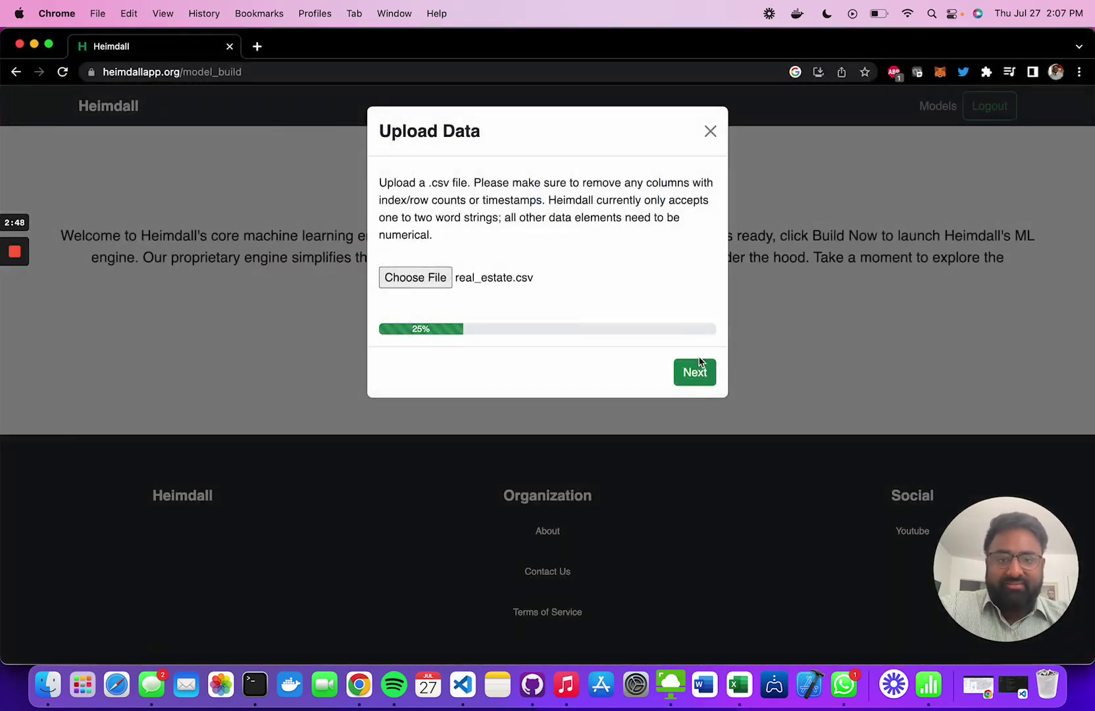
left_click(696, 370)
Choose SalePrice as the target variable and run the optimization to build the model.
left_click(440, 270)
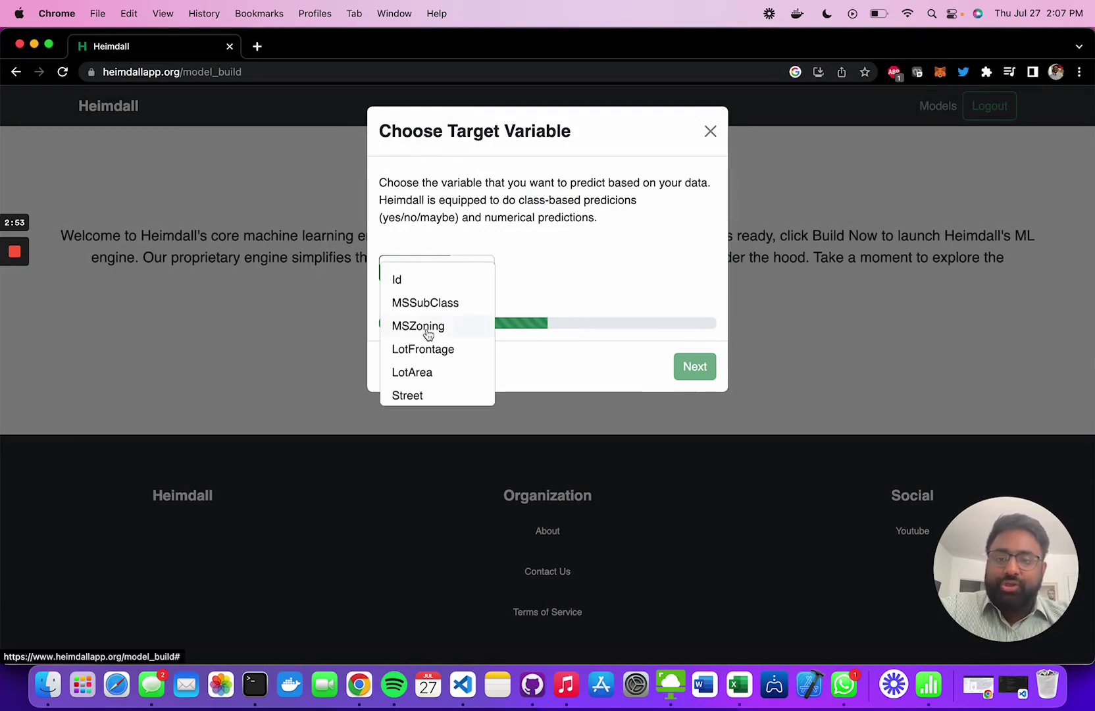
scroll(427, 334, "down", 5)
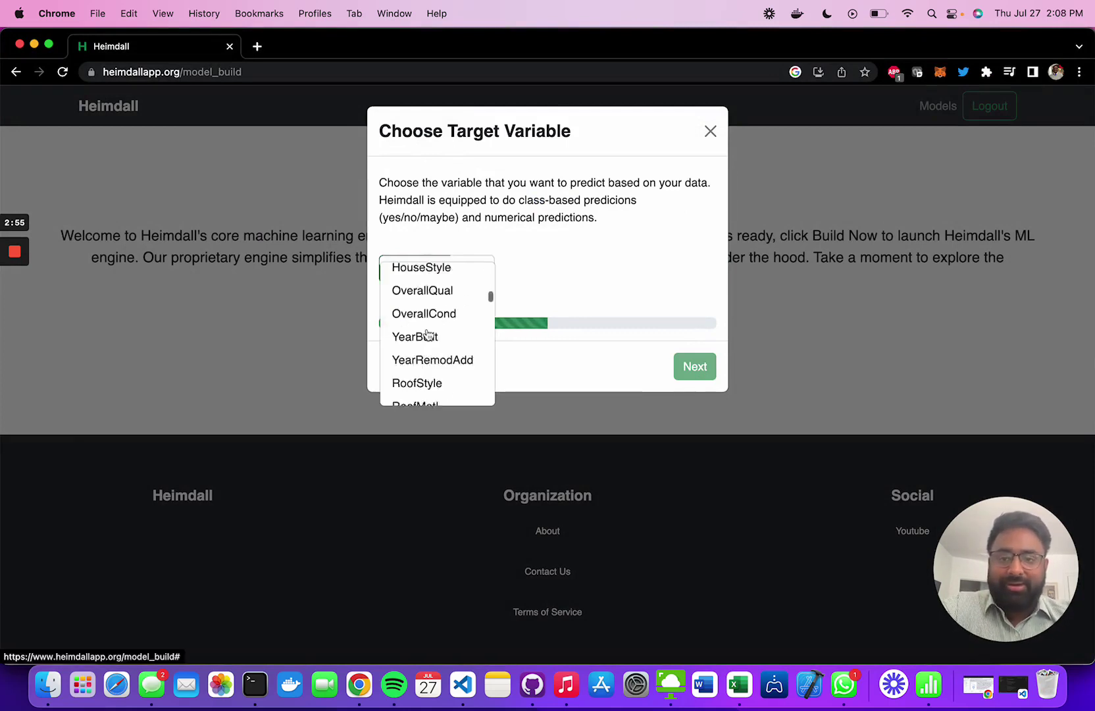
scroll(428, 337, "down", 15)
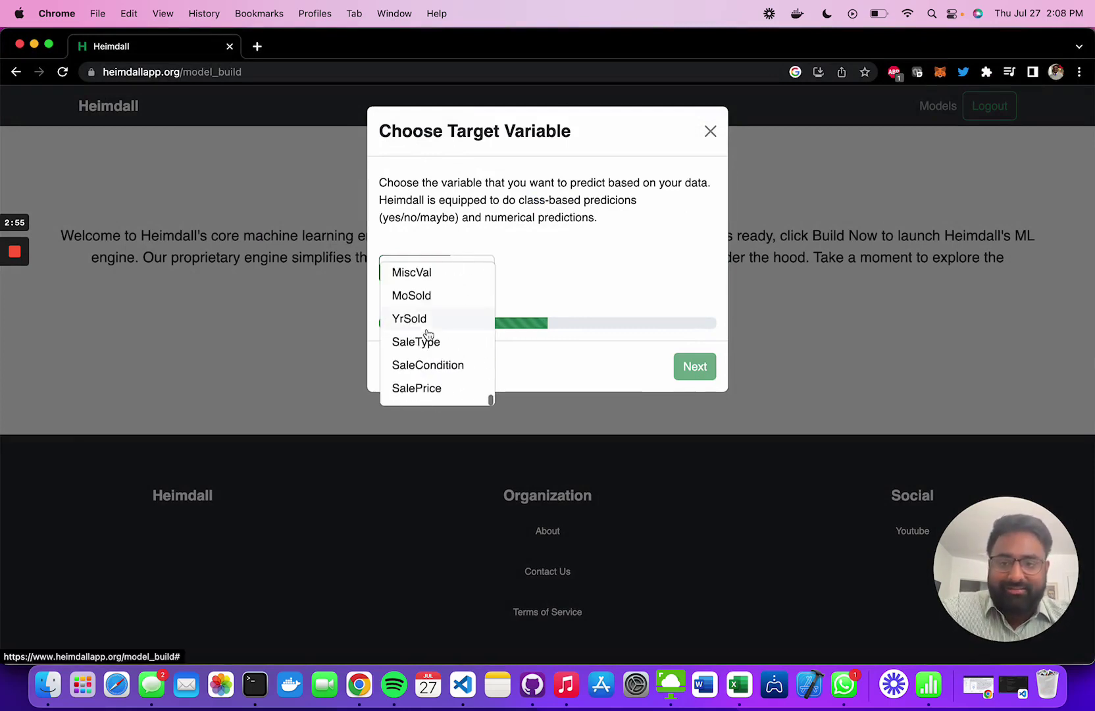
left_click(442, 389)
left_click(696, 369)
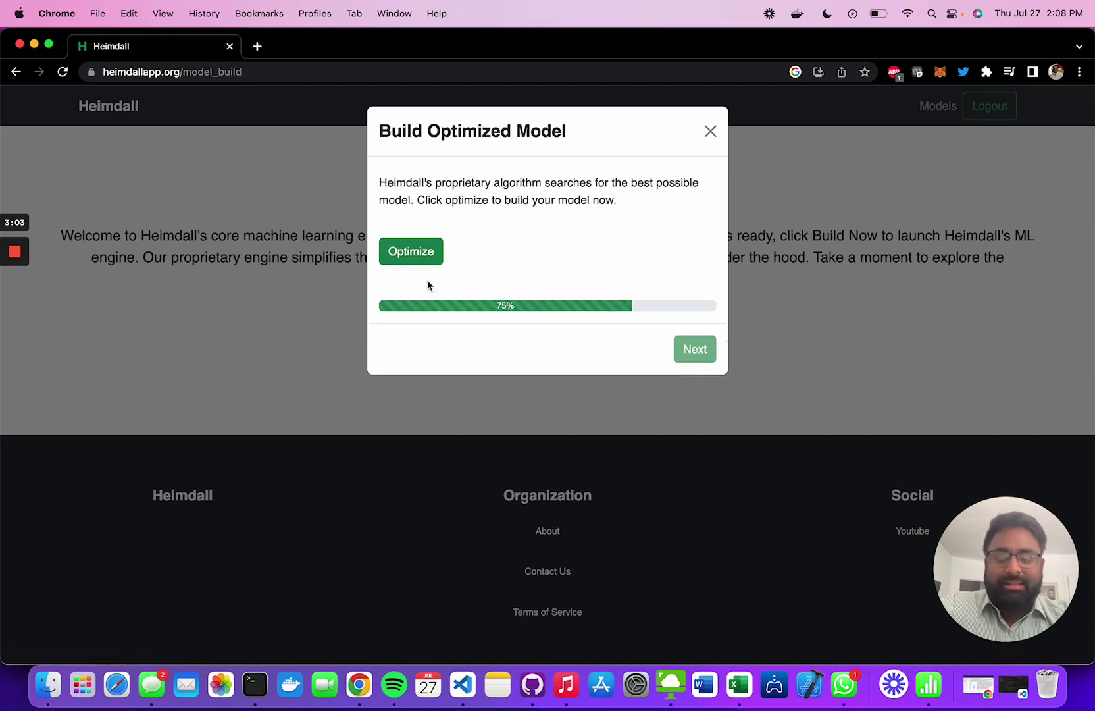
left_click(422, 257)
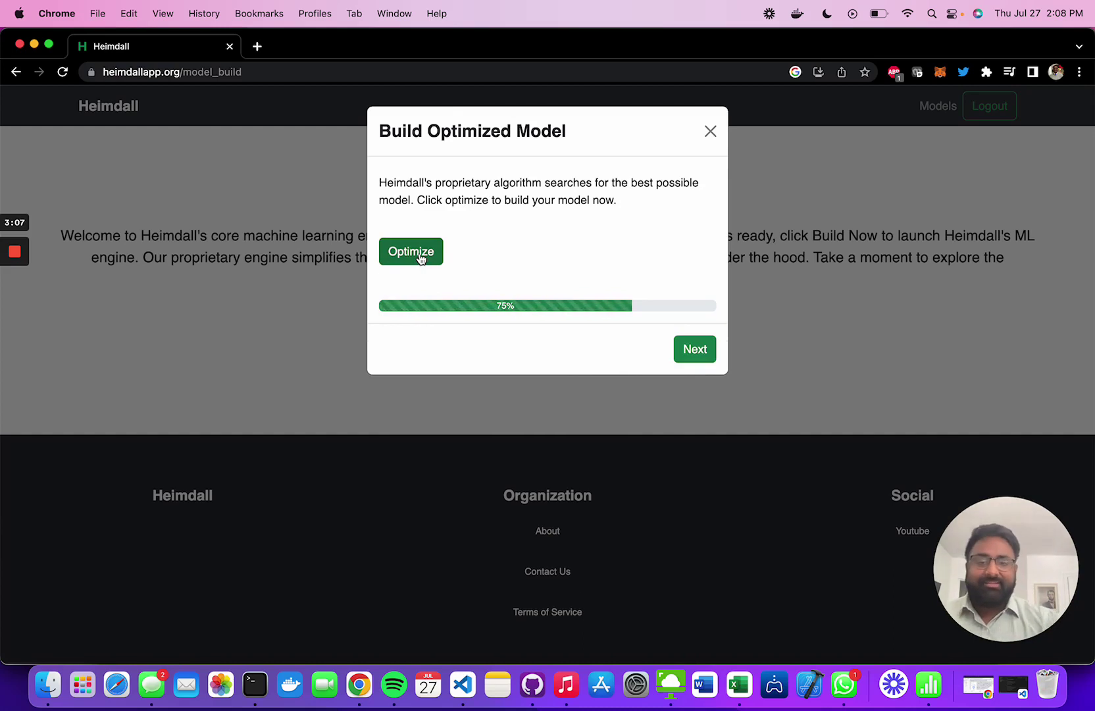
Proceed to the optimized model's results, name the model RealEstate and save it.
left_click(690, 359)
left_click(557, 299)
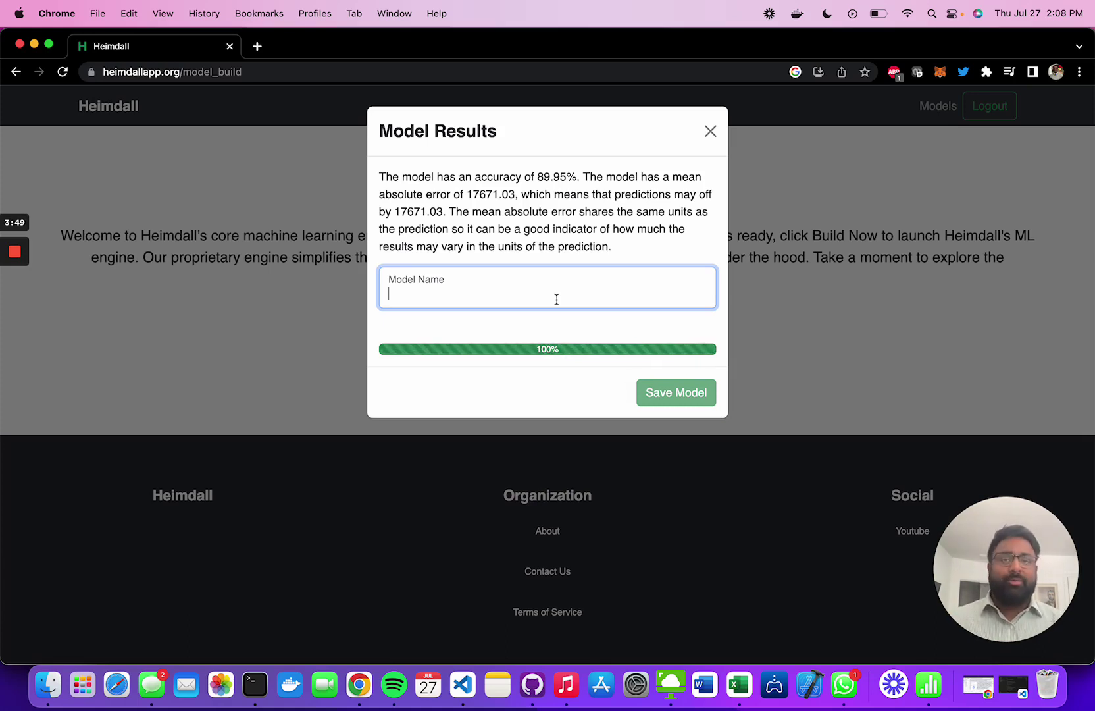
type("RealE")
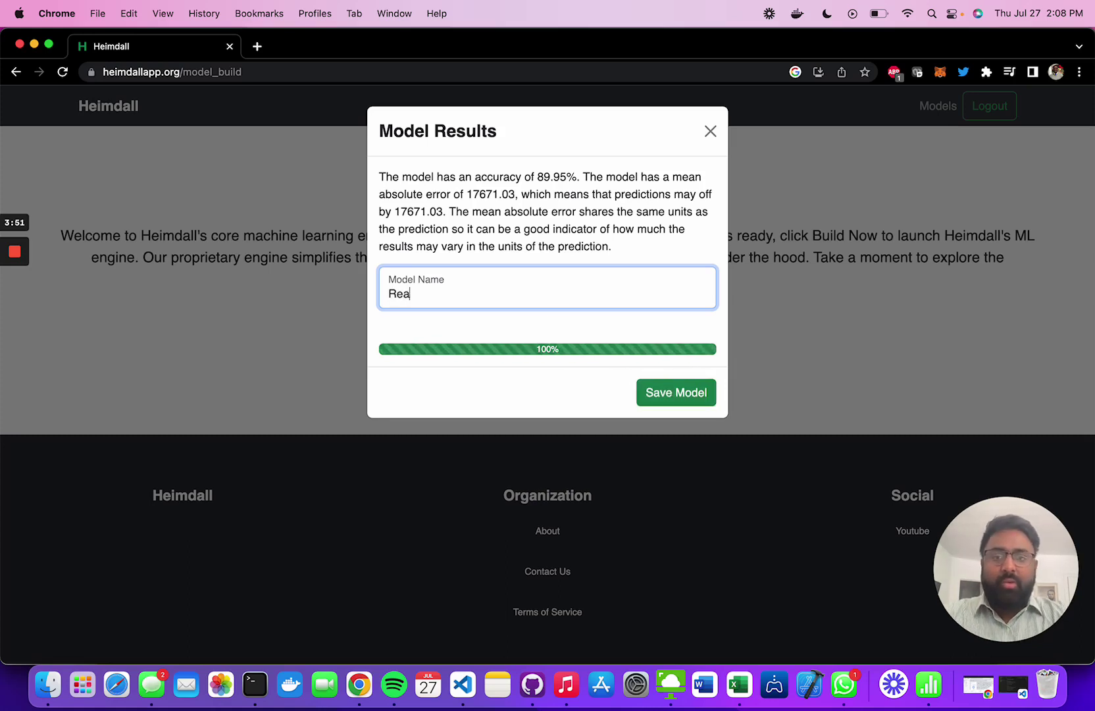
type("state")
left_click(652, 396)
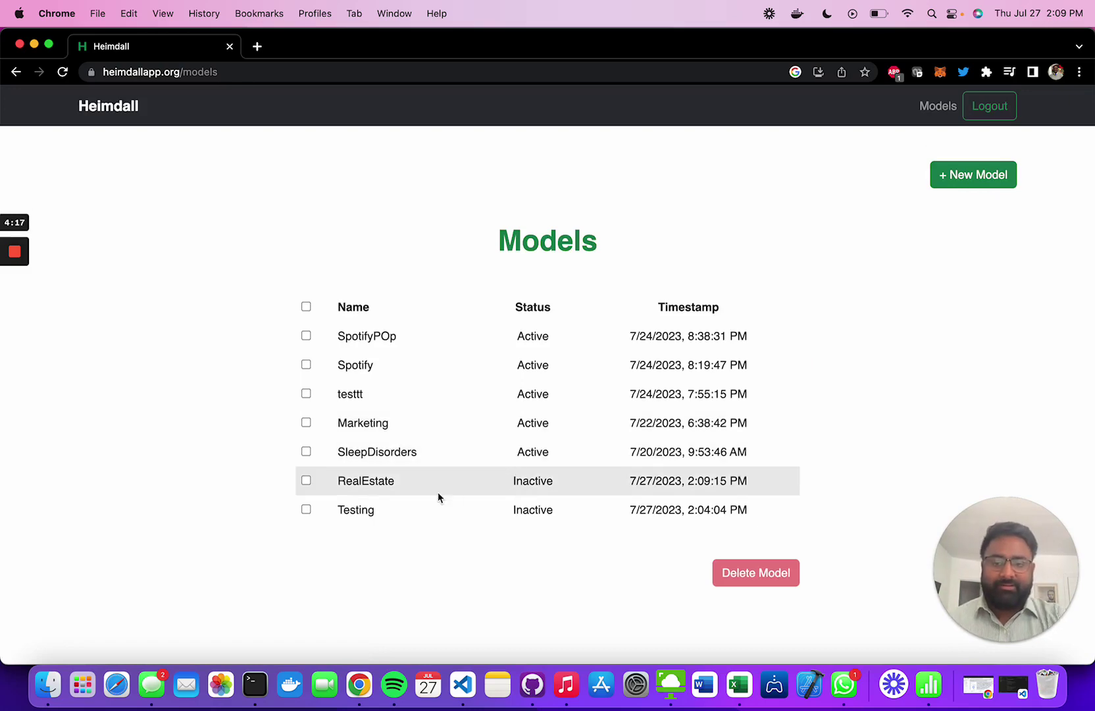
Open the RealEstate model's details, compare the magnitude and performance charts, and inspect the highest bars by performance.
left_click(384, 484)
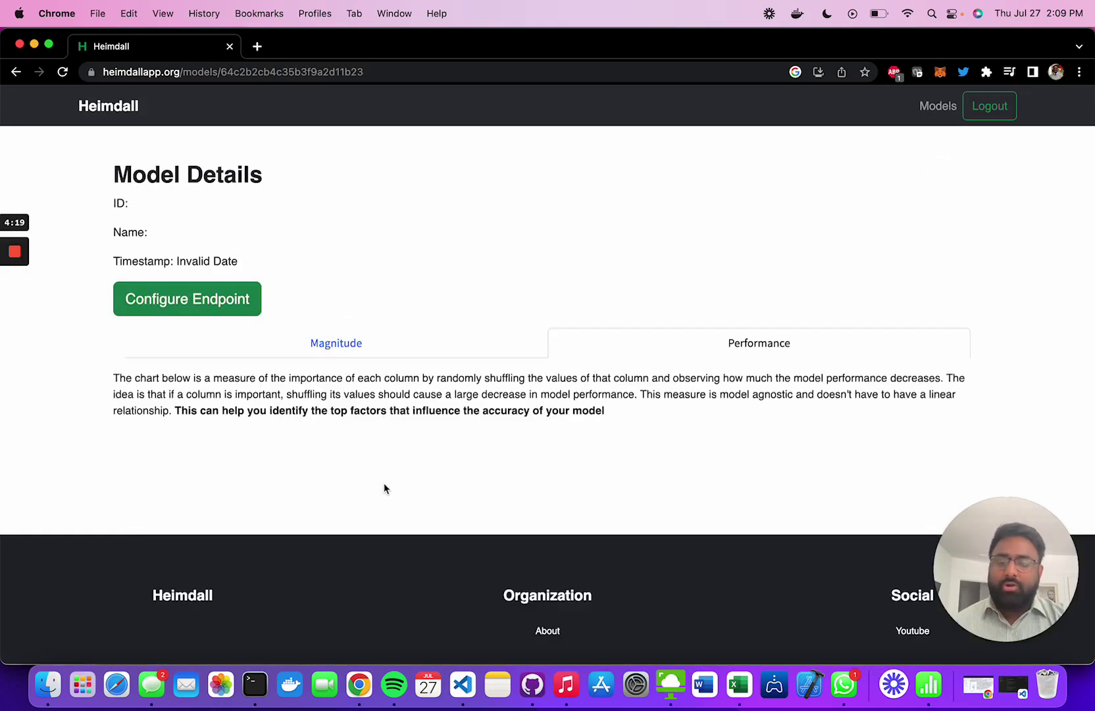
scroll(385, 488, "down", 2)
scroll(385, 488, "down", 3)
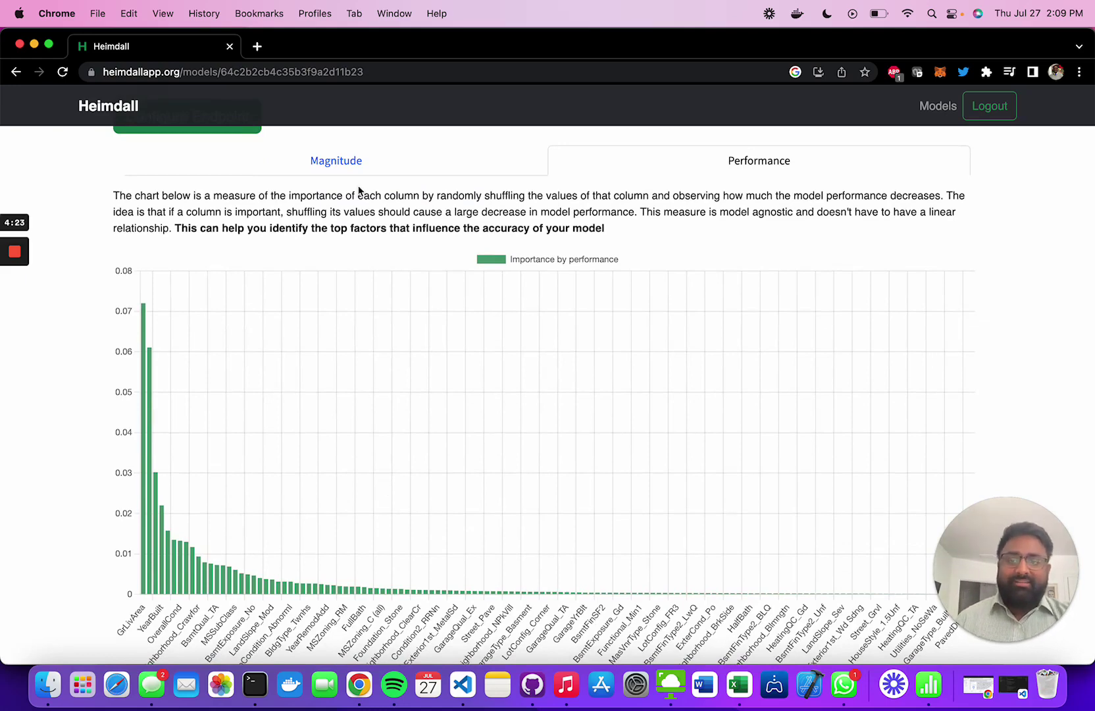
left_click(366, 166)
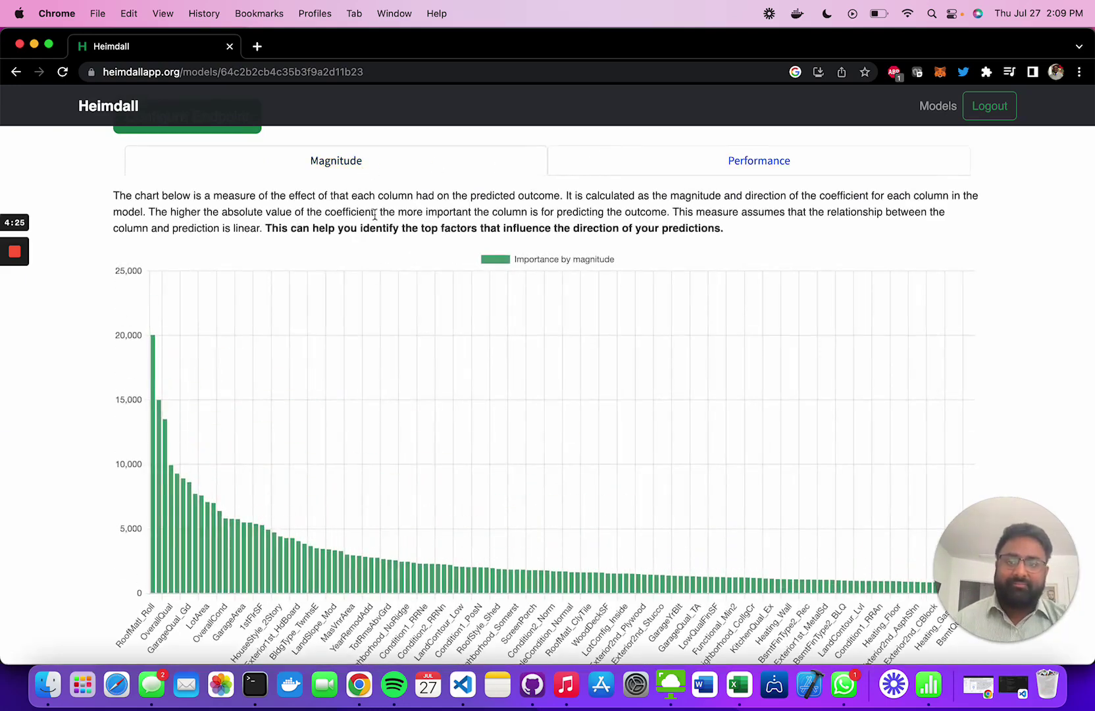
left_click(565, 164)
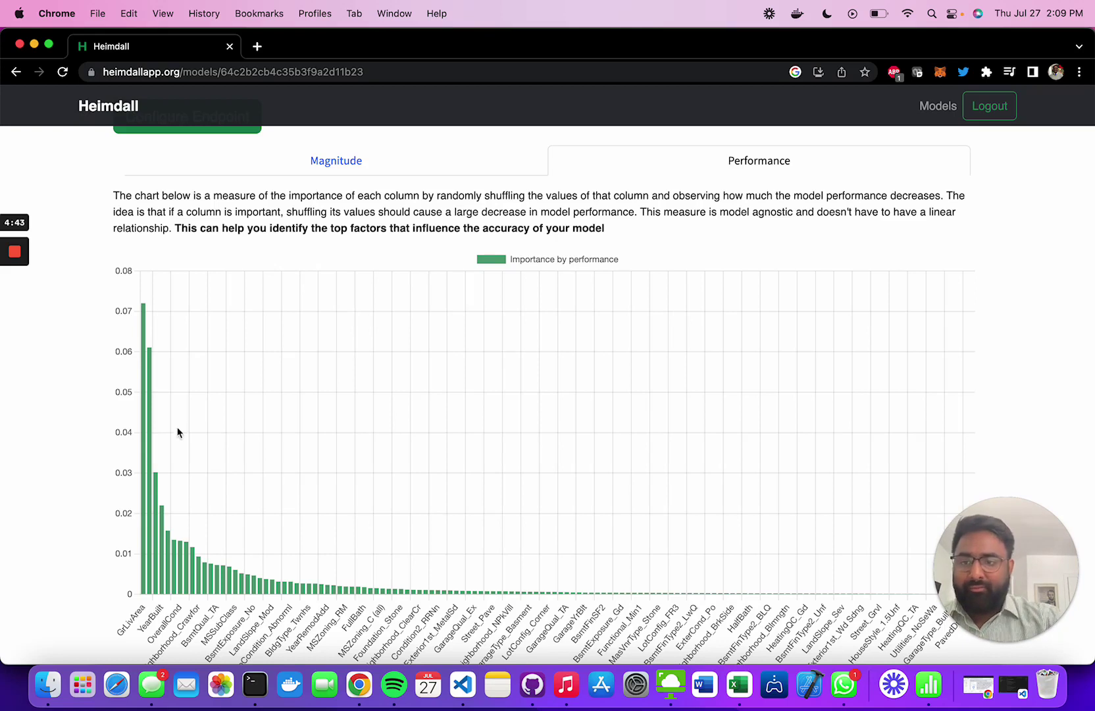
mouse_move(143, 399)
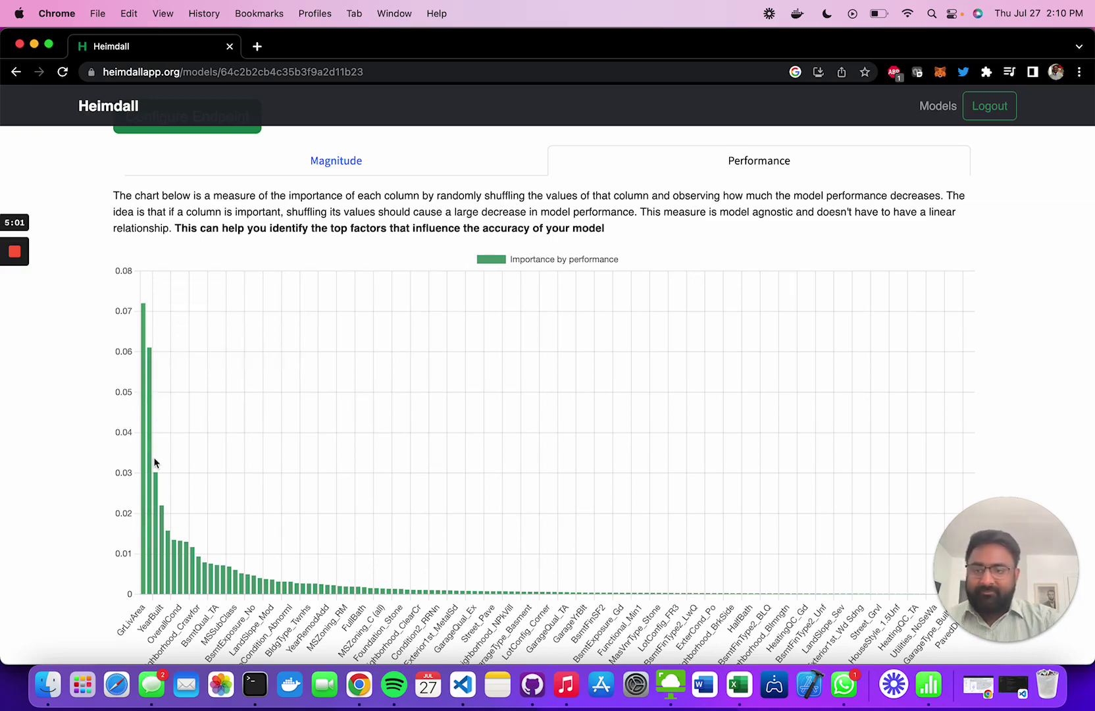
mouse_move(159, 479)
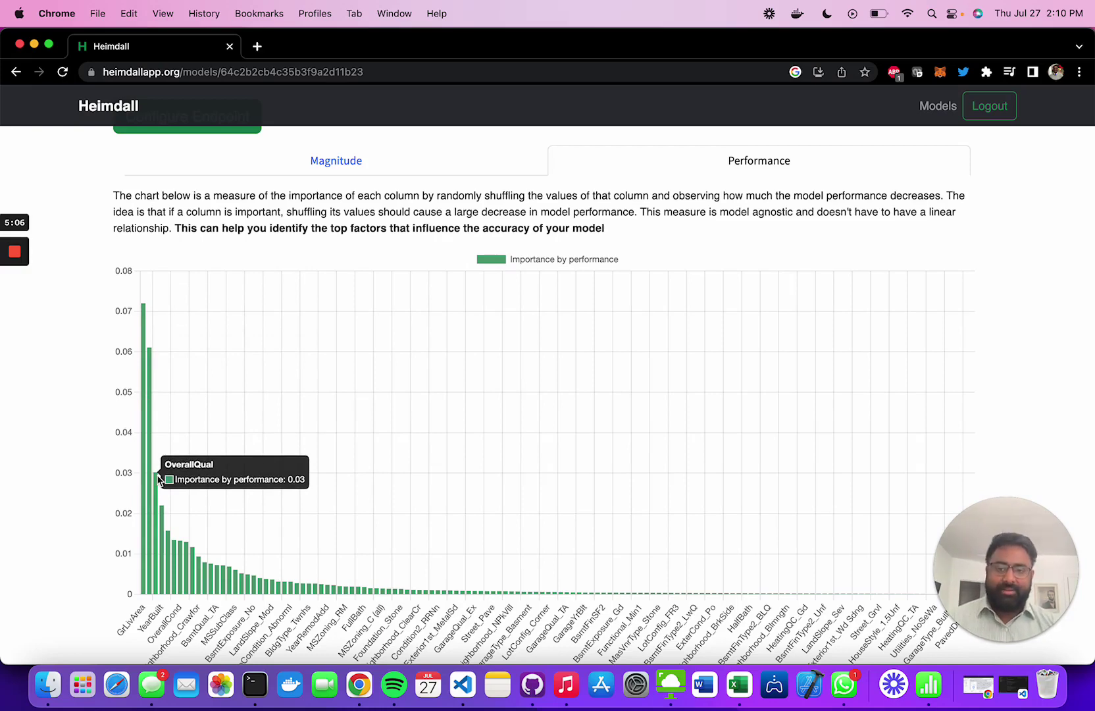
Inspect the columns with the highest importance in the RealEstate model's magnitude chart.
left_click(308, 163)
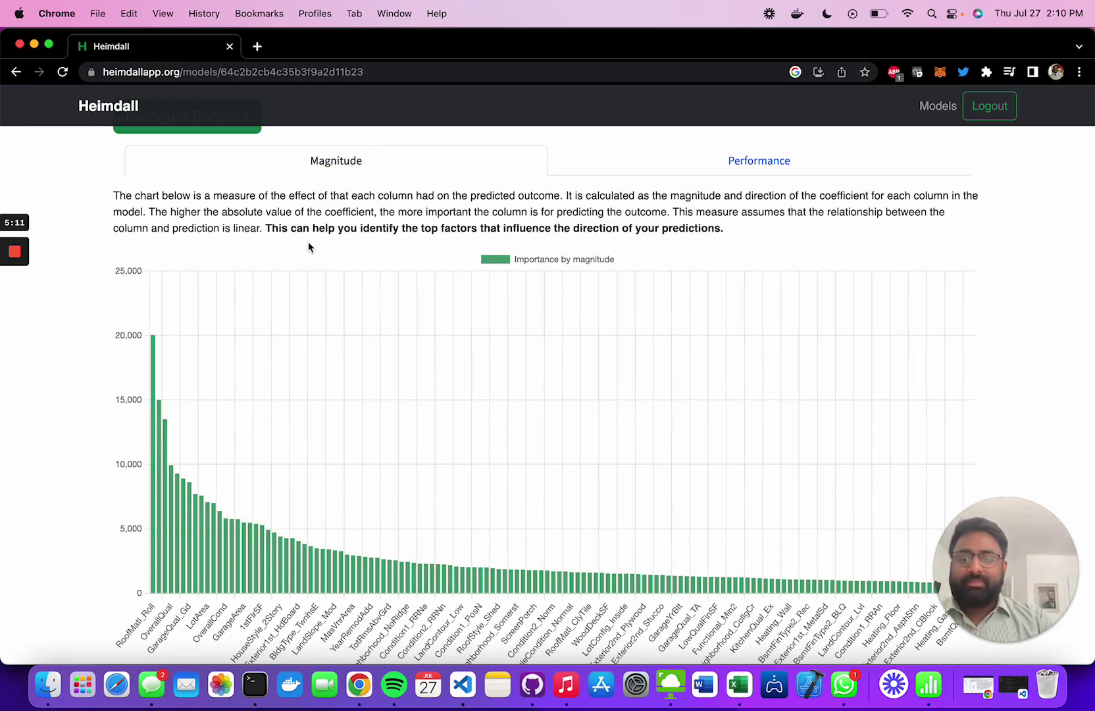
mouse_move(153, 369)
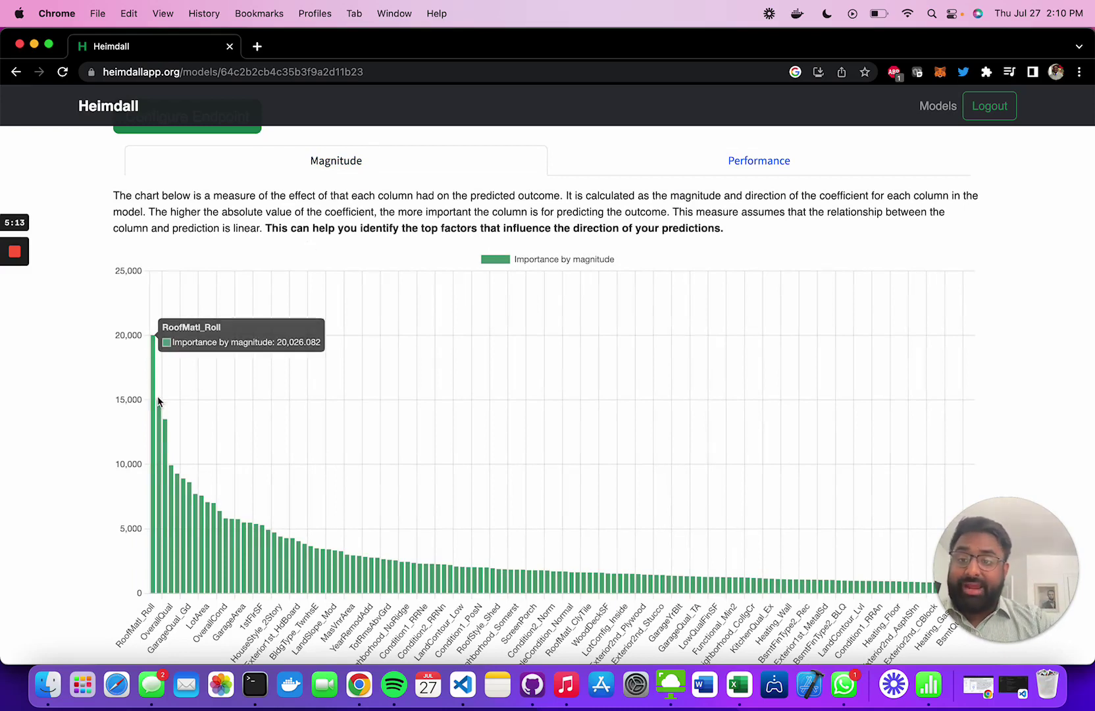
mouse_move(166, 429)
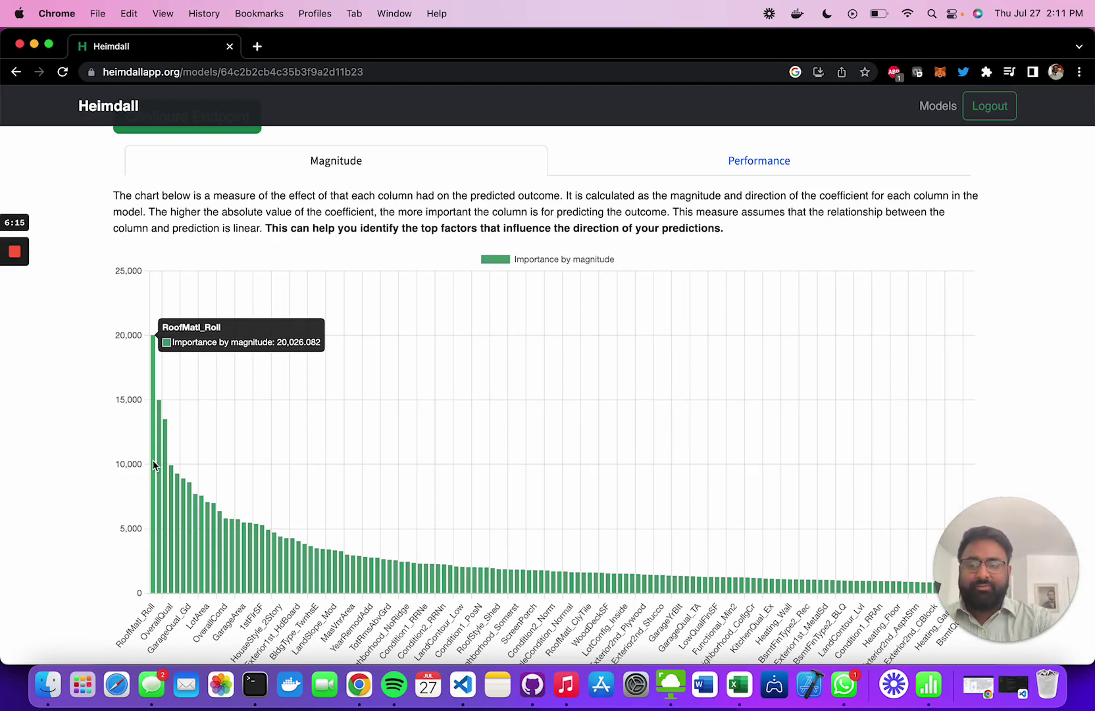
Enable the RealEstate model's endpoint, copy its issued API key and save the endpoint configuration.
scroll(152, 463, "up", 3)
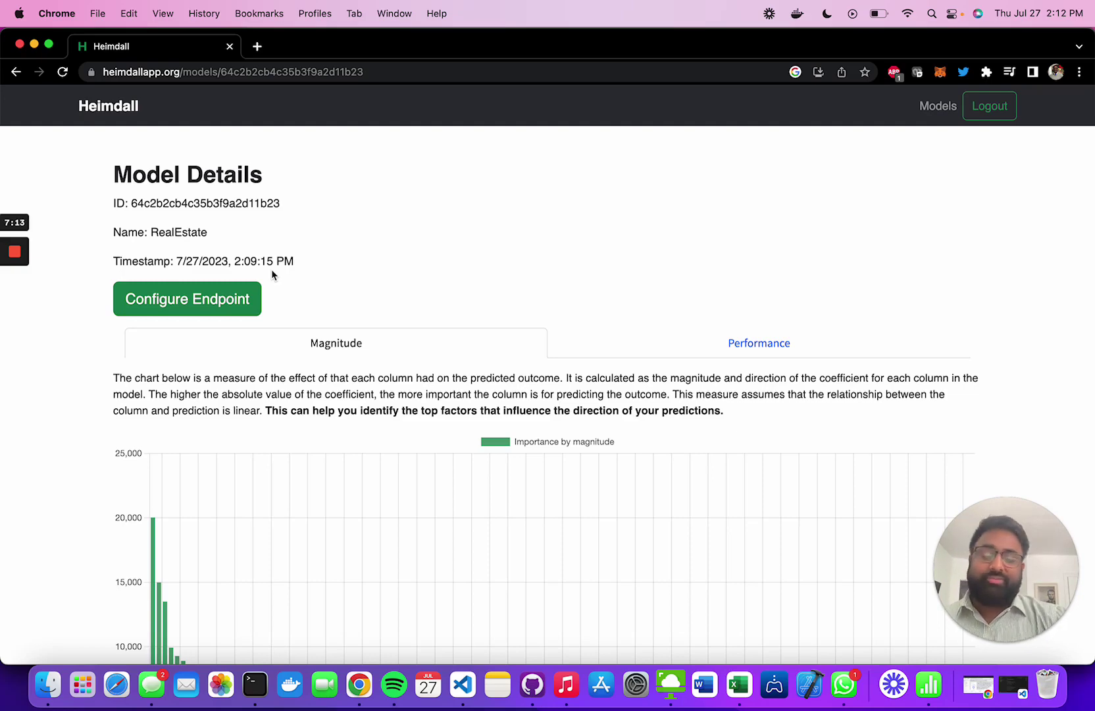
left_click(184, 299)
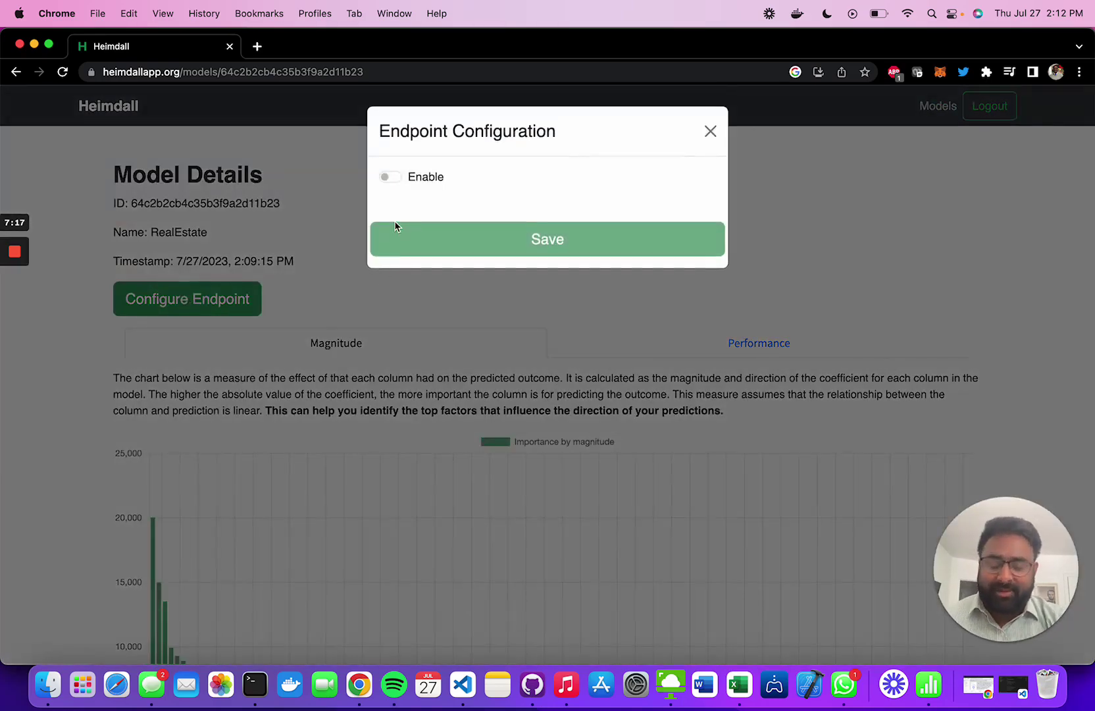
left_click(389, 177)
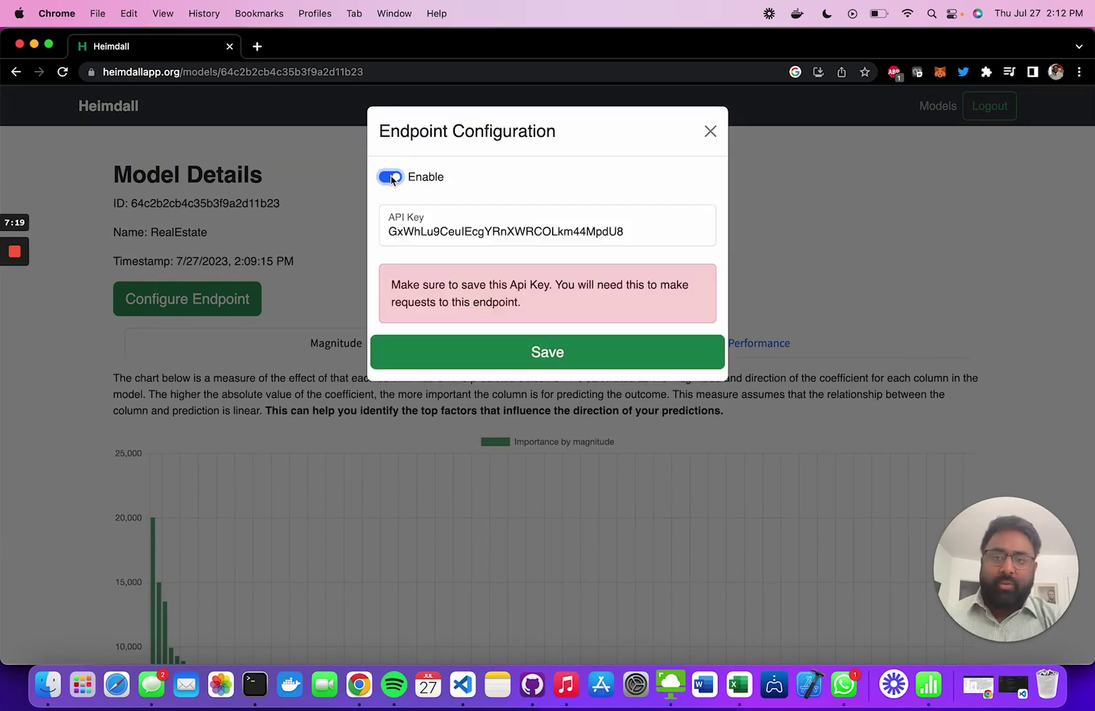
double_click(468, 235)
key("super+c")
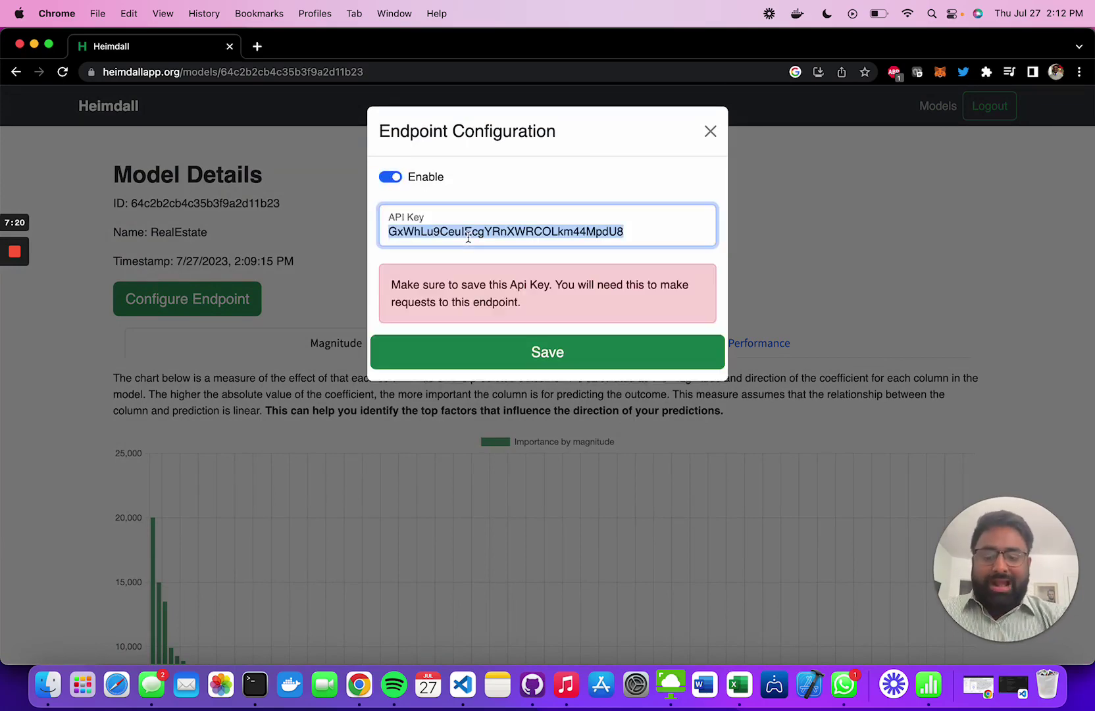
left_click(505, 351)
Paste the API key as the X-api-key header value in the sample Python request.
scroll(502, 361, "down", 5)
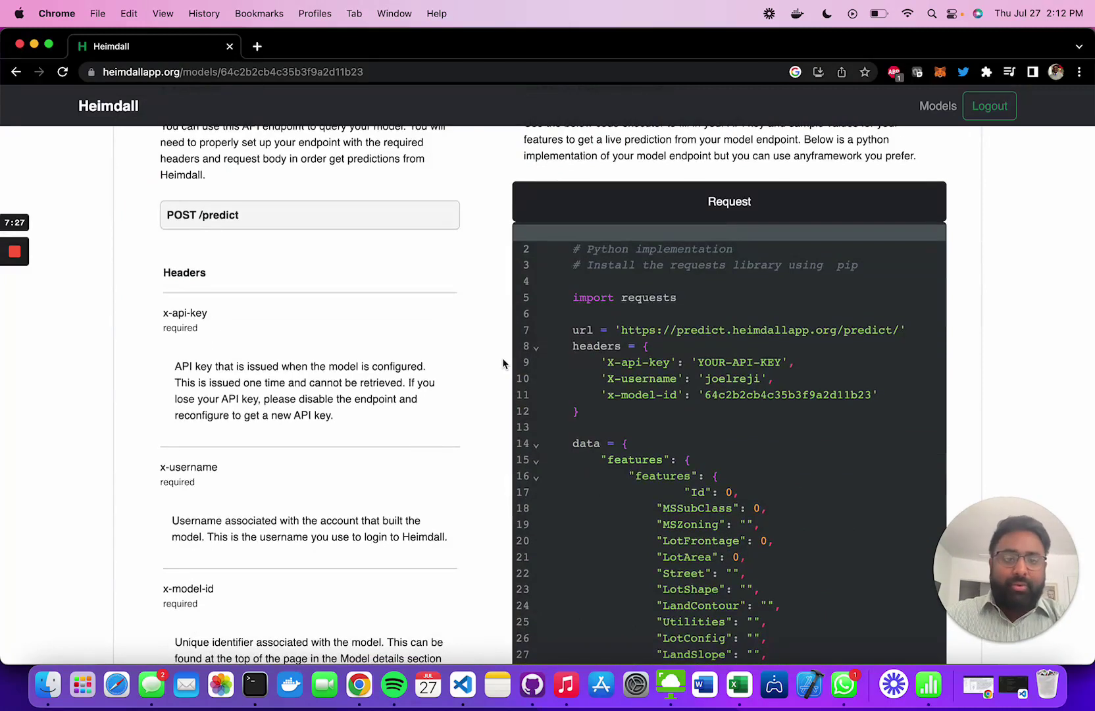
left_click(784, 363)
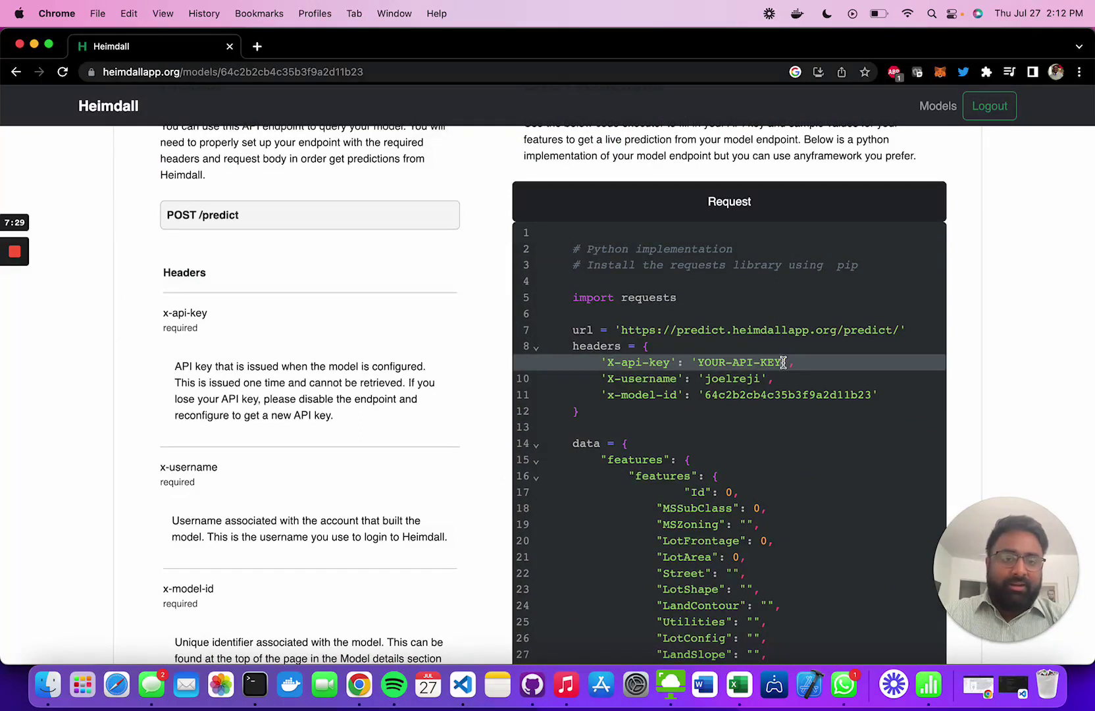
key("super+v")
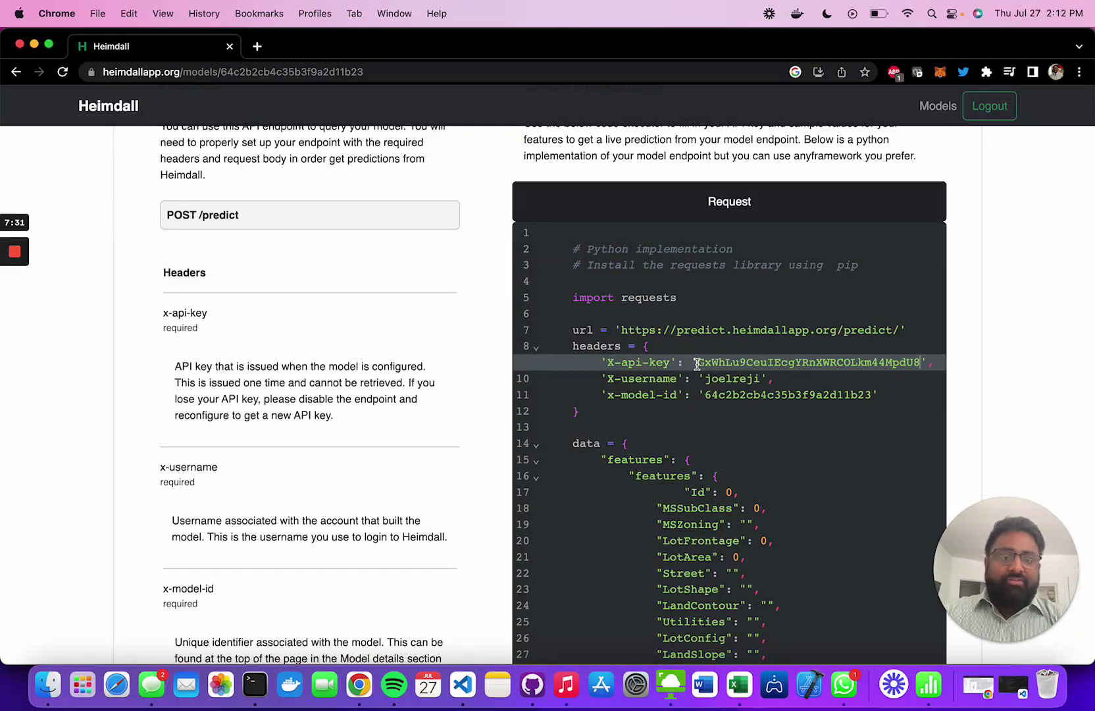
Look through the endpoint documentation's headers and parameters and the feature list in the sample request.
scroll(697, 364, "down", 4)
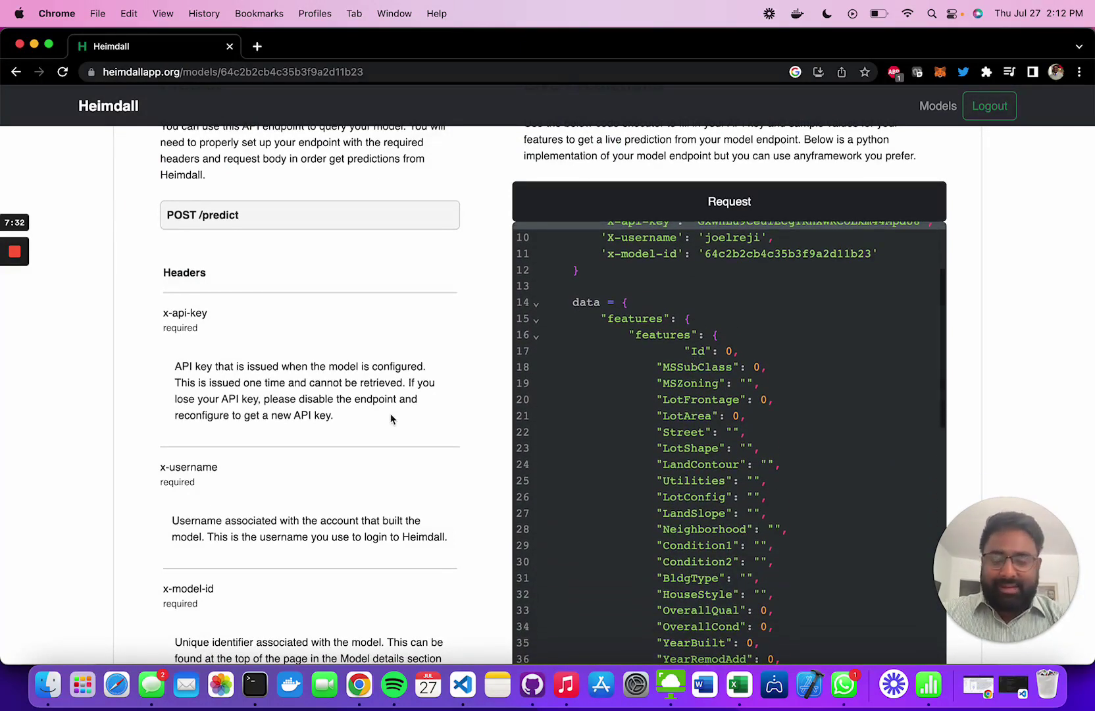
scroll(390, 413, "up", 4)
scroll(390, 418, "down", 10)
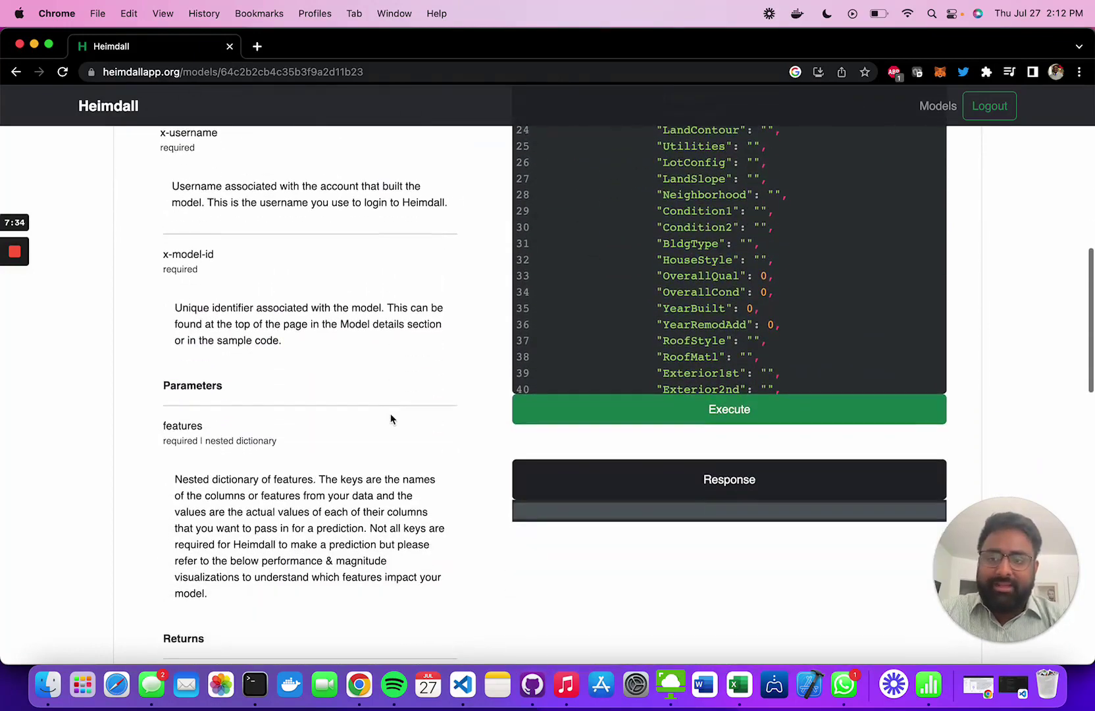
scroll(391, 418, "down", 2)
scroll(392, 418, "up", 6)
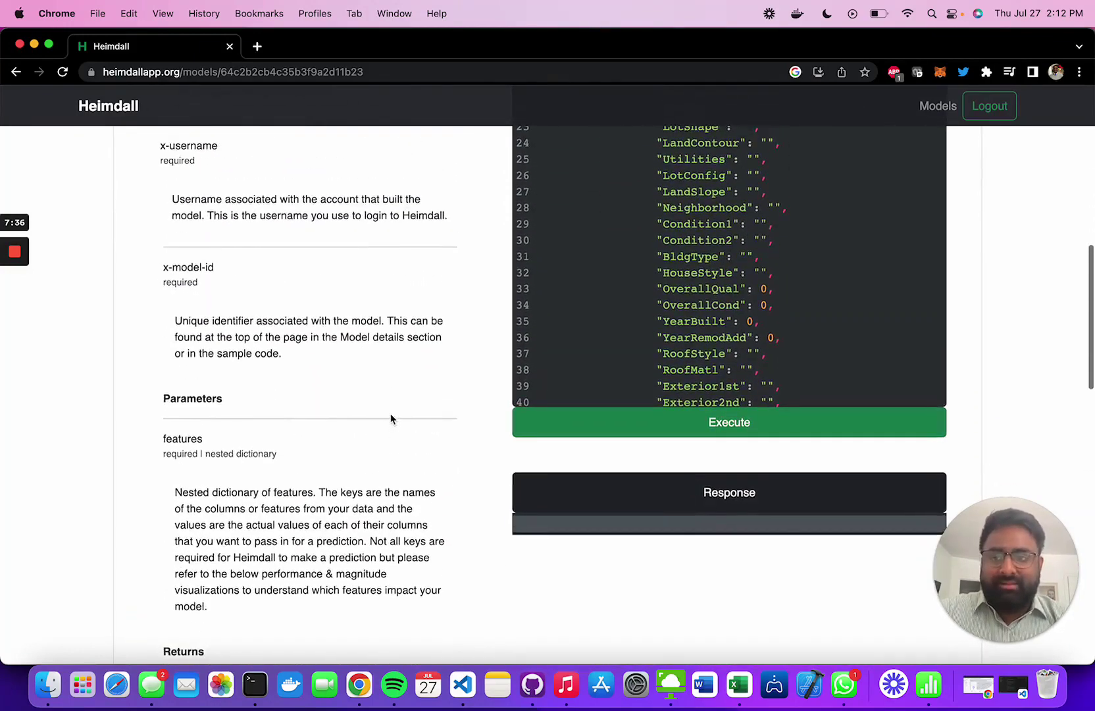
scroll(391, 416, "up", 3)
scroll(395, 405, "down", 3)
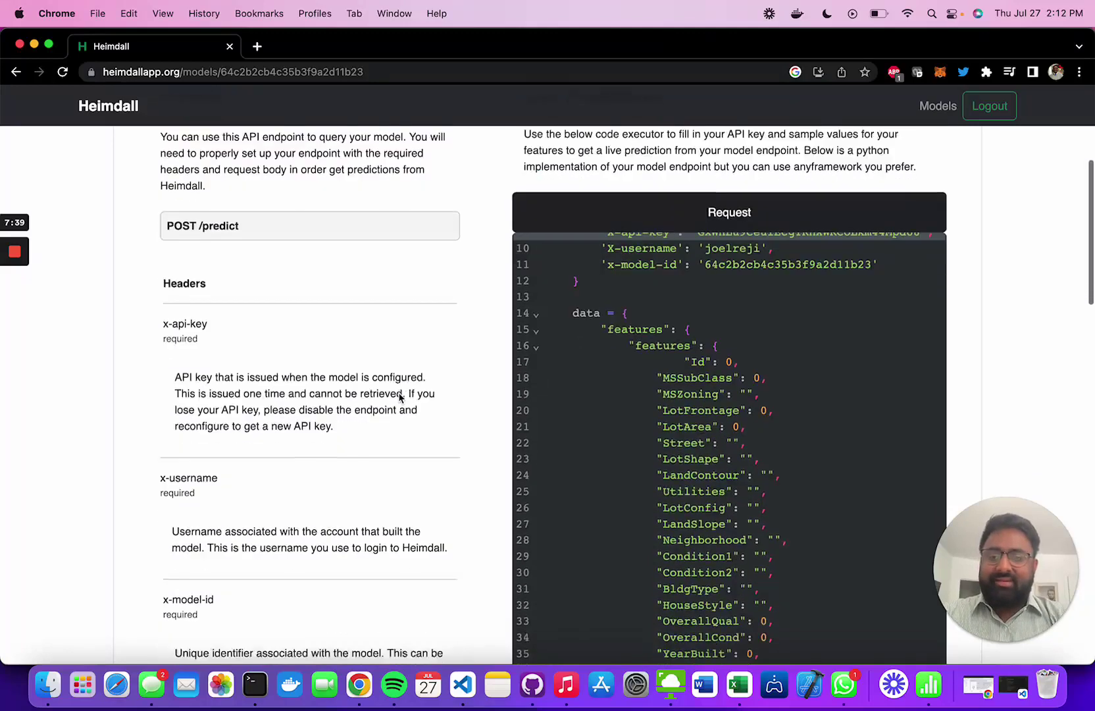
scroll(399, 395, "down", 4)
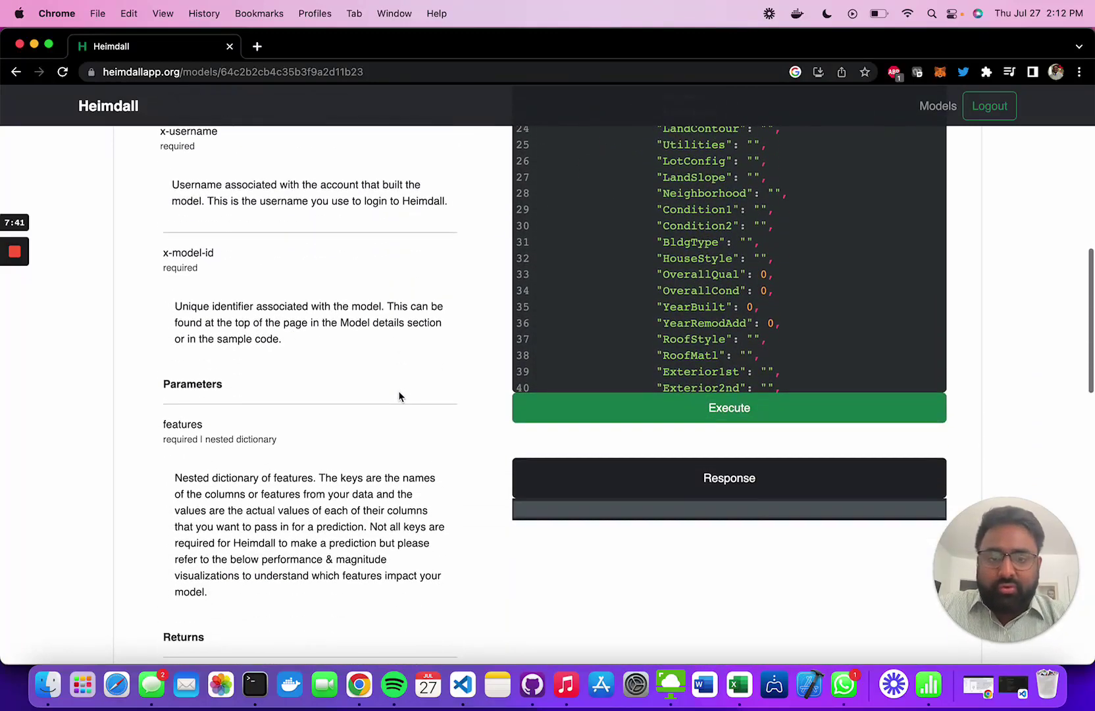
scroll(399, 386, "up", 5)
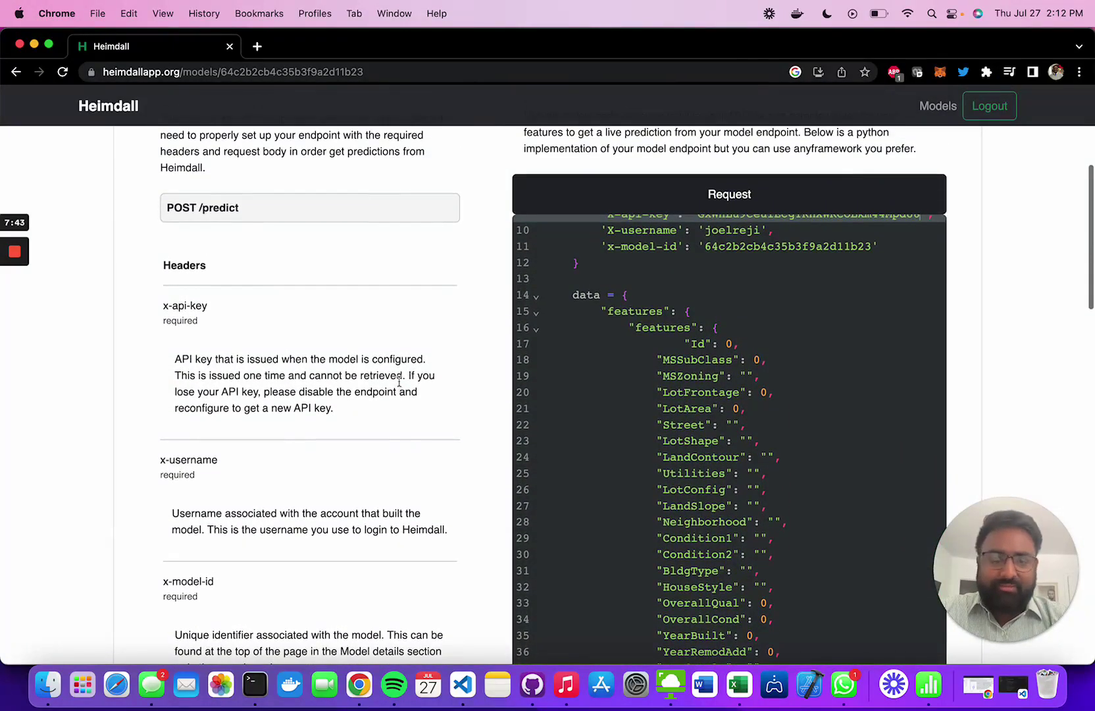
scroll(697, 440, "down", 4)
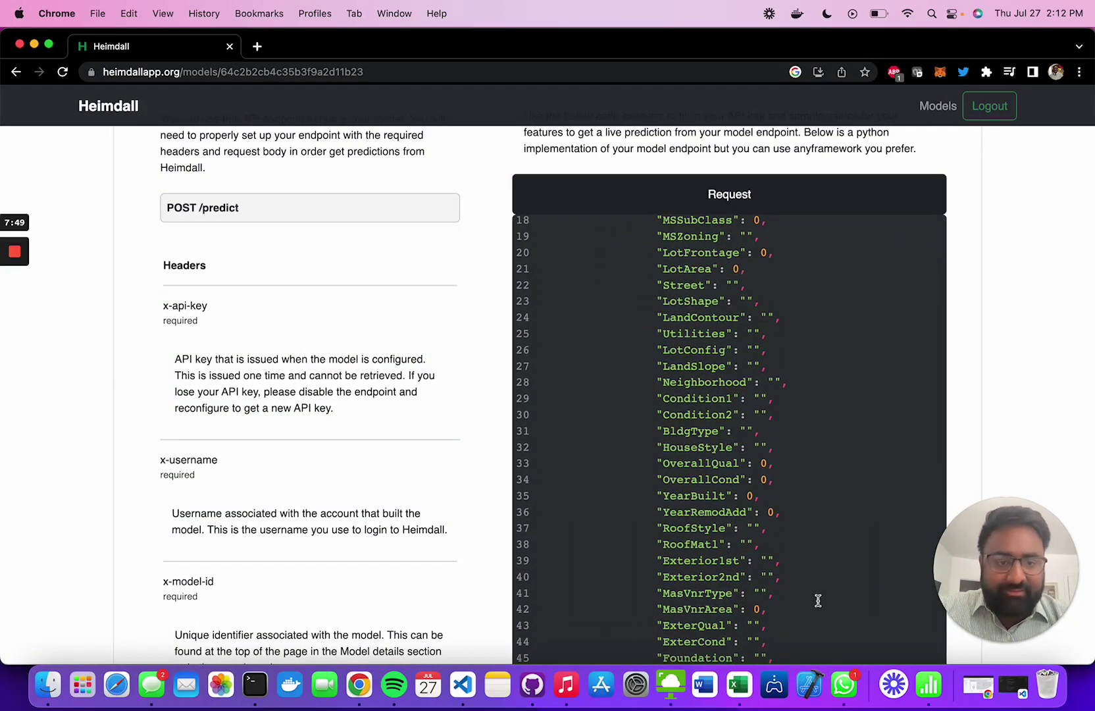
Look up the first record's MSZoning in the Numbers real_estate table, and set MSZoning to "RL" in Heimdall's sample request in Chrome.
left_click(930, 698)
scroll(431, 307, "left", 20)
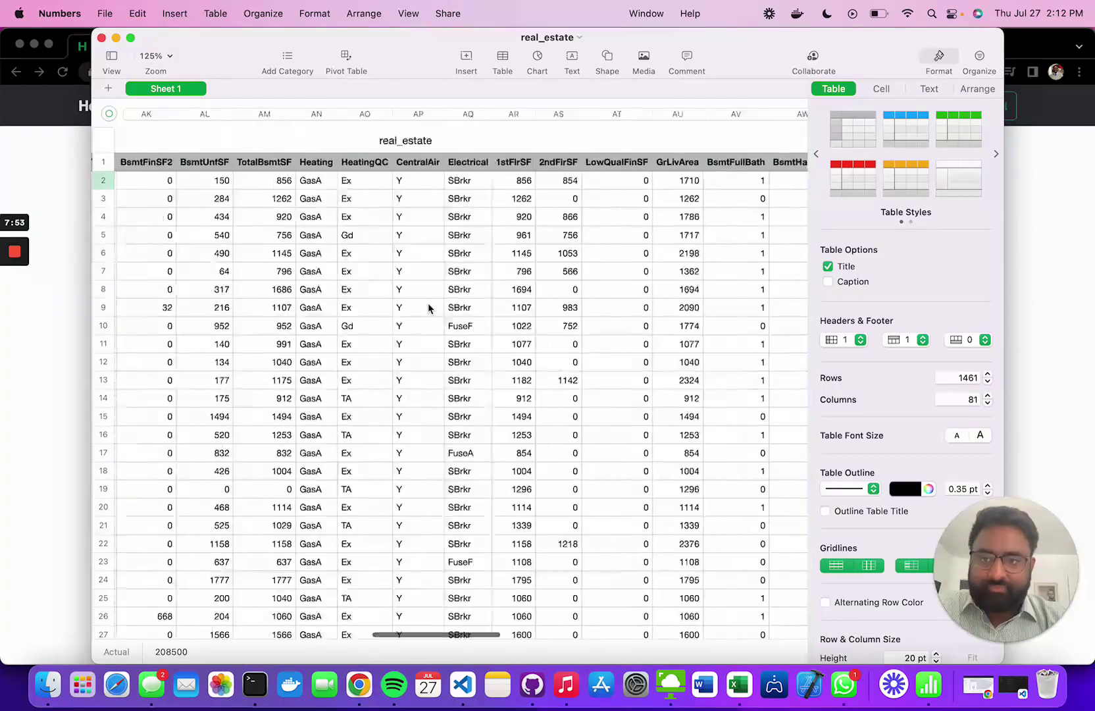
scroll(429, 308, "left", 15)
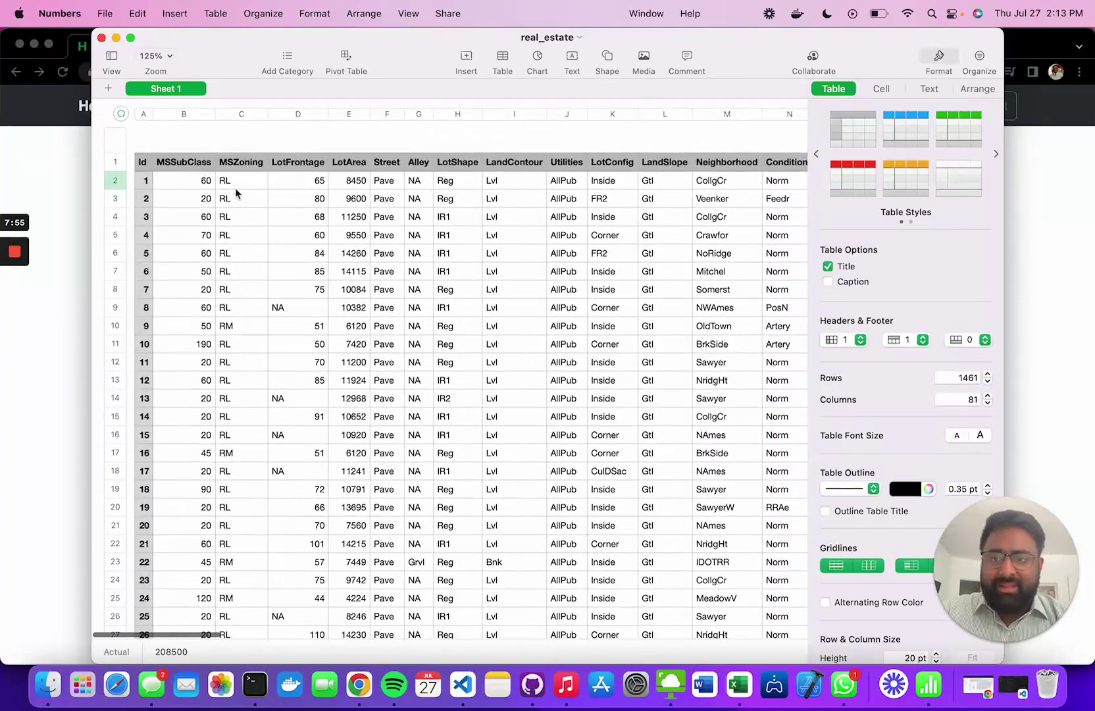
left_click(239, 190)
left_click(71, 312)
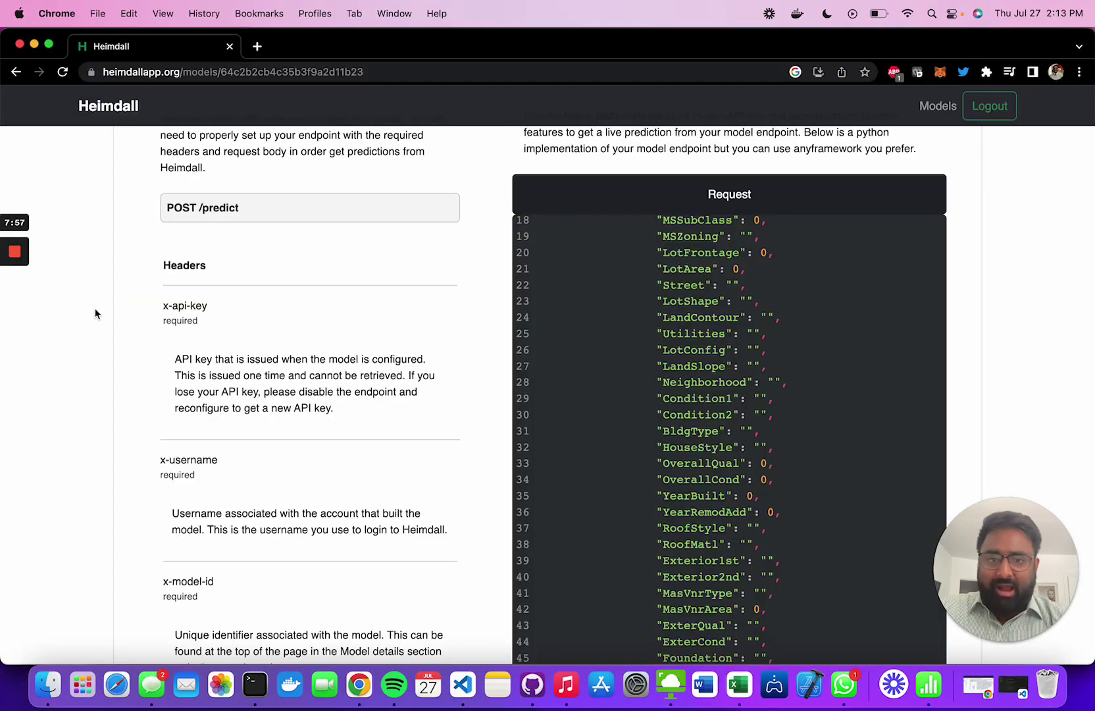
scroll(678, 299, "up", 3)
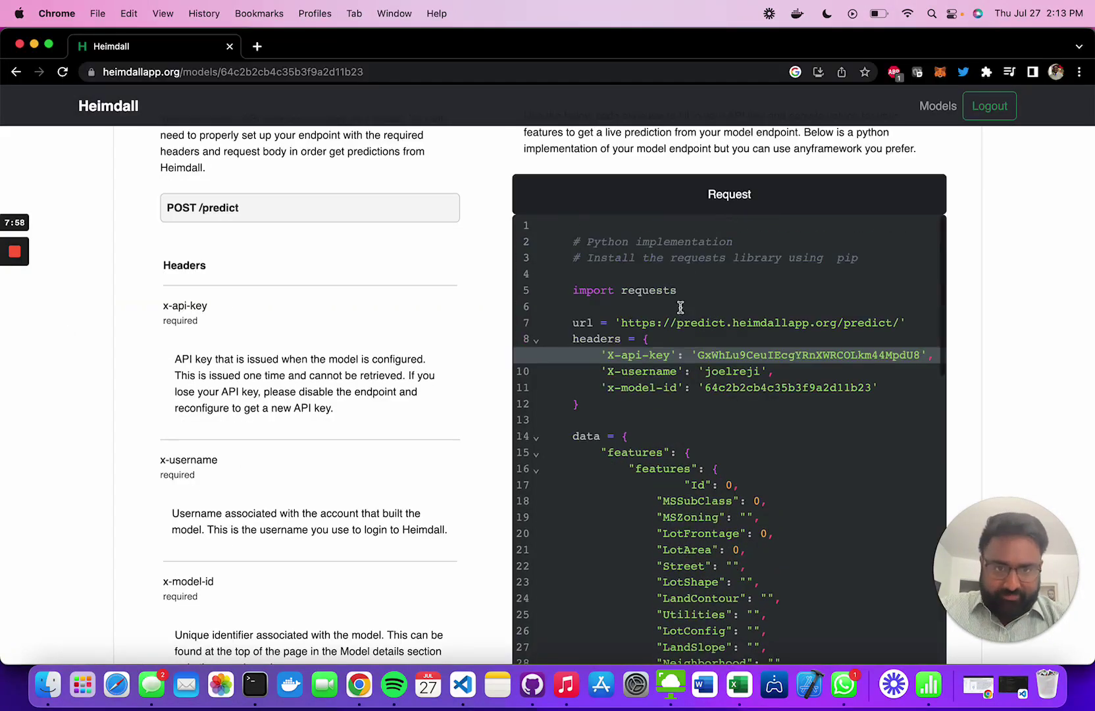
left_click(754, 518)
left_click(748, 519)
type("RL")
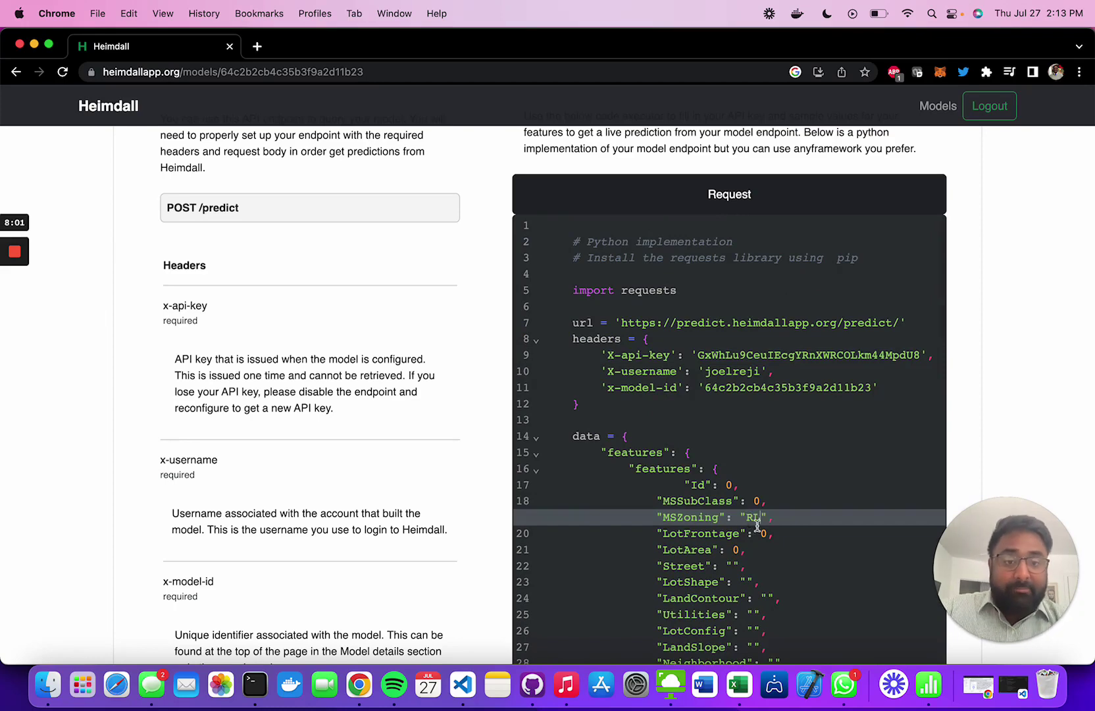
Look up the first record's LotFrontage in Numbers, and set LotFrontage to 65 and LotArea to 1500 in Heimdall's sample request in Chrome.
left_click(937, 697)
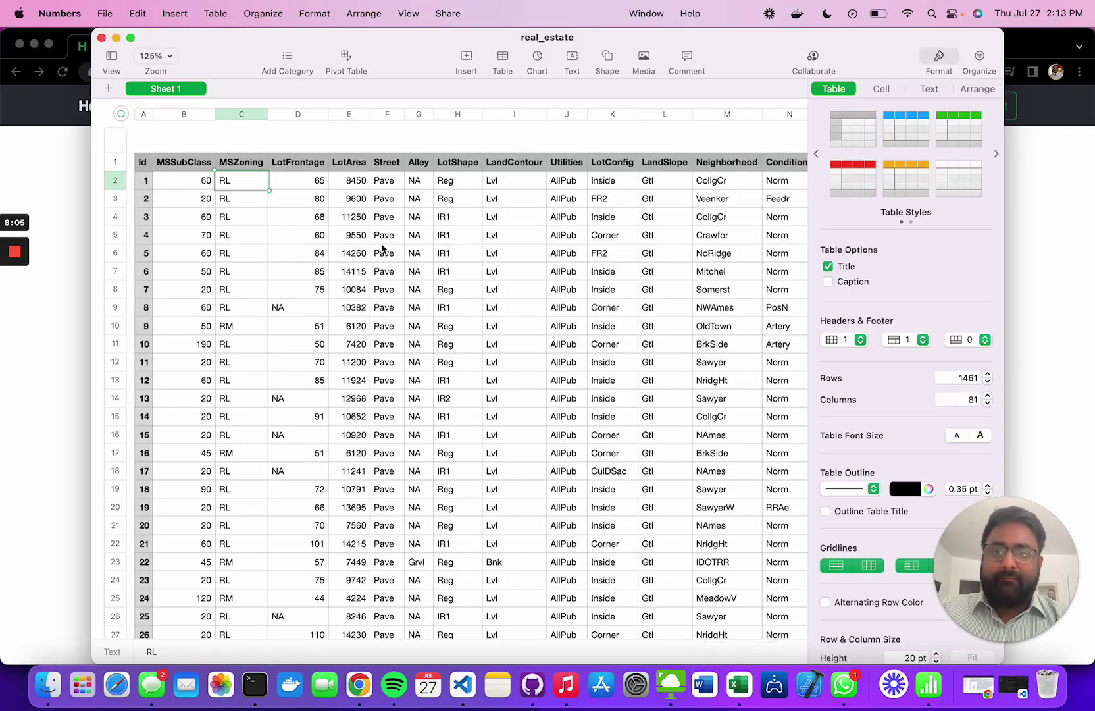
left_click(311, 183)
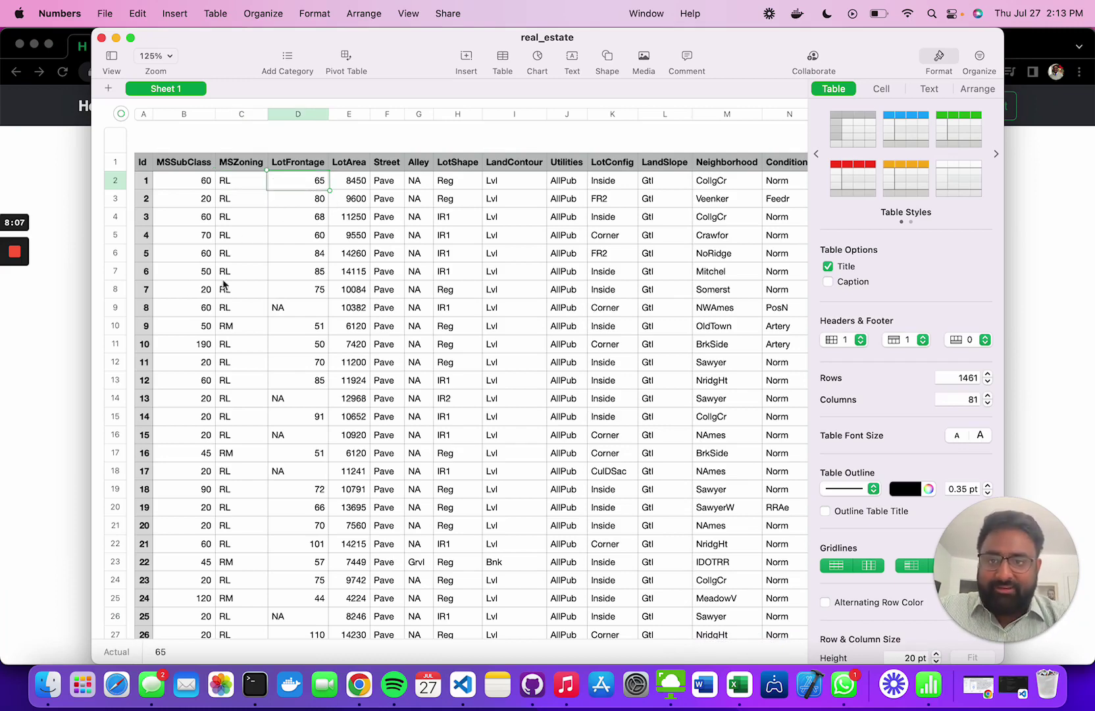
left_click(79, 391)
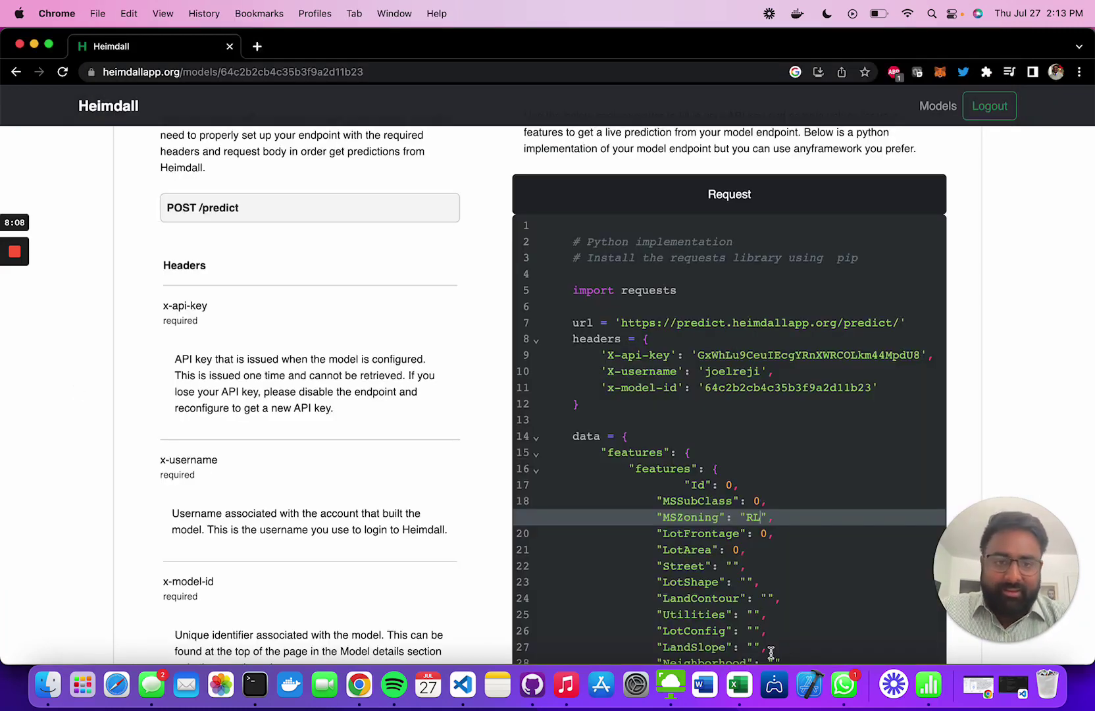
left_click(750, 535)
left_click(768, 534)
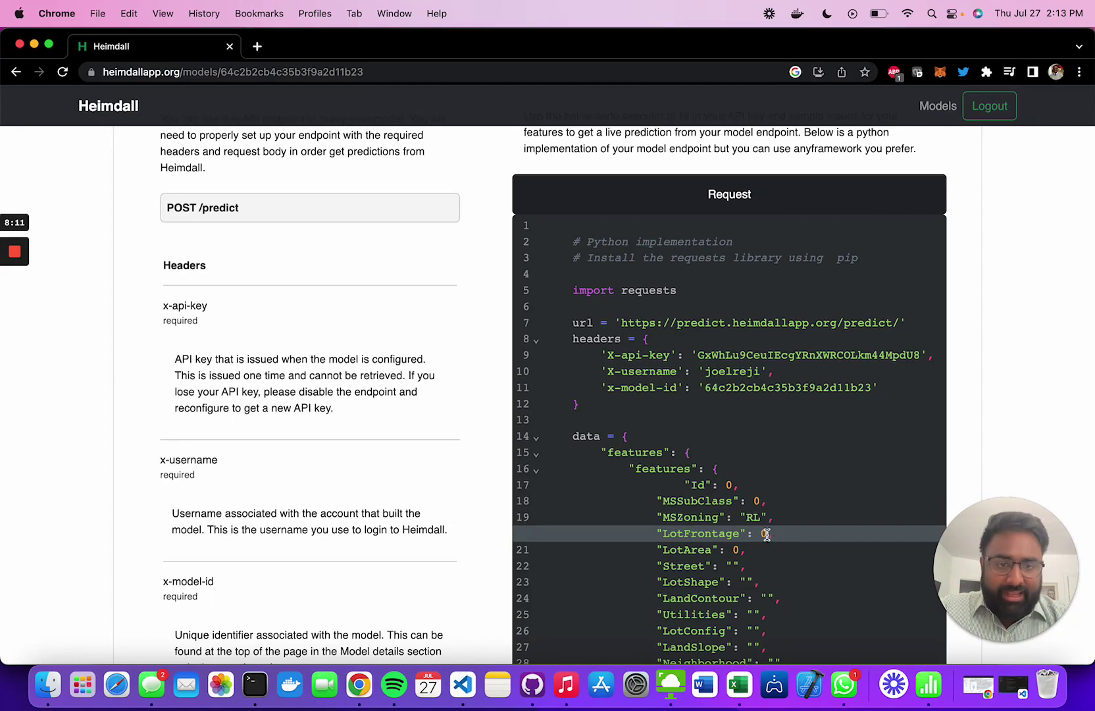
key("BackSpace")
type("65")
scroll(711, 534, "down", 1)
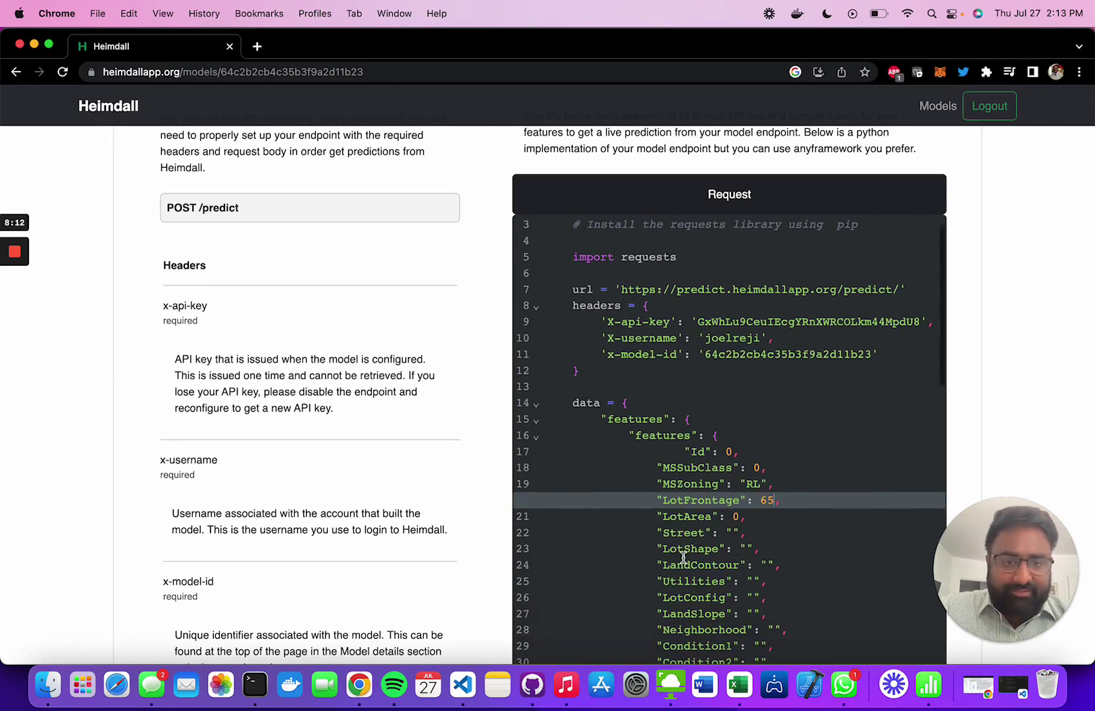
left_click(739, 519)
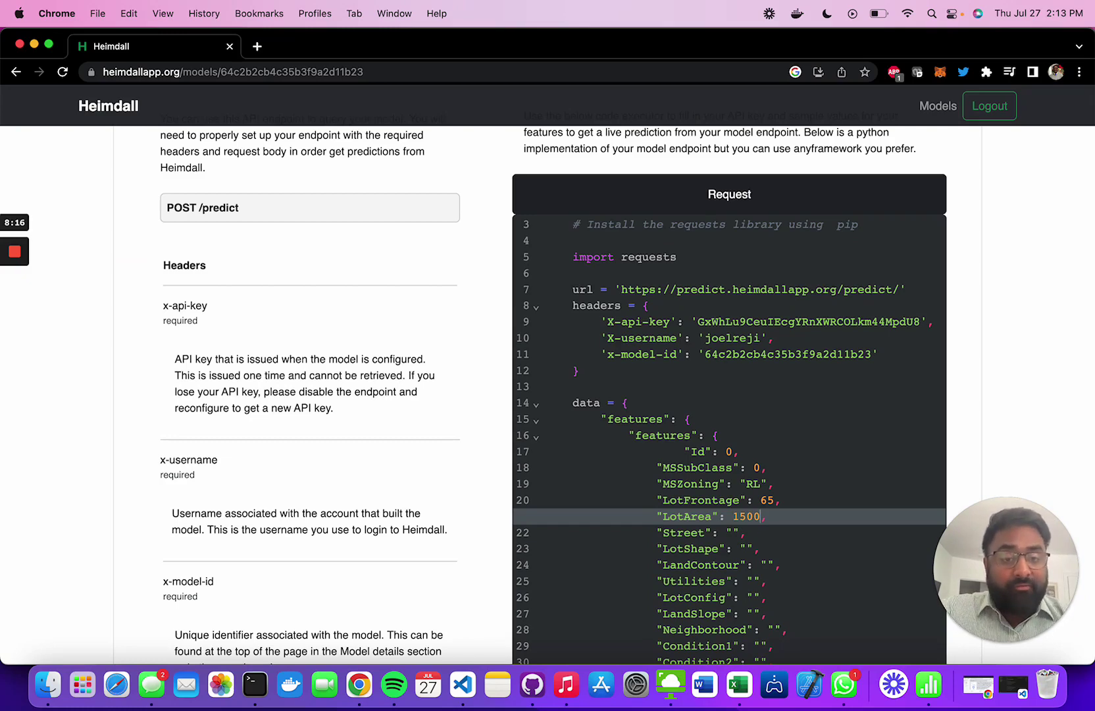
Clear the YrSold value near the end of the sample request's feature list.
scroll(743, 513, "down", 15)
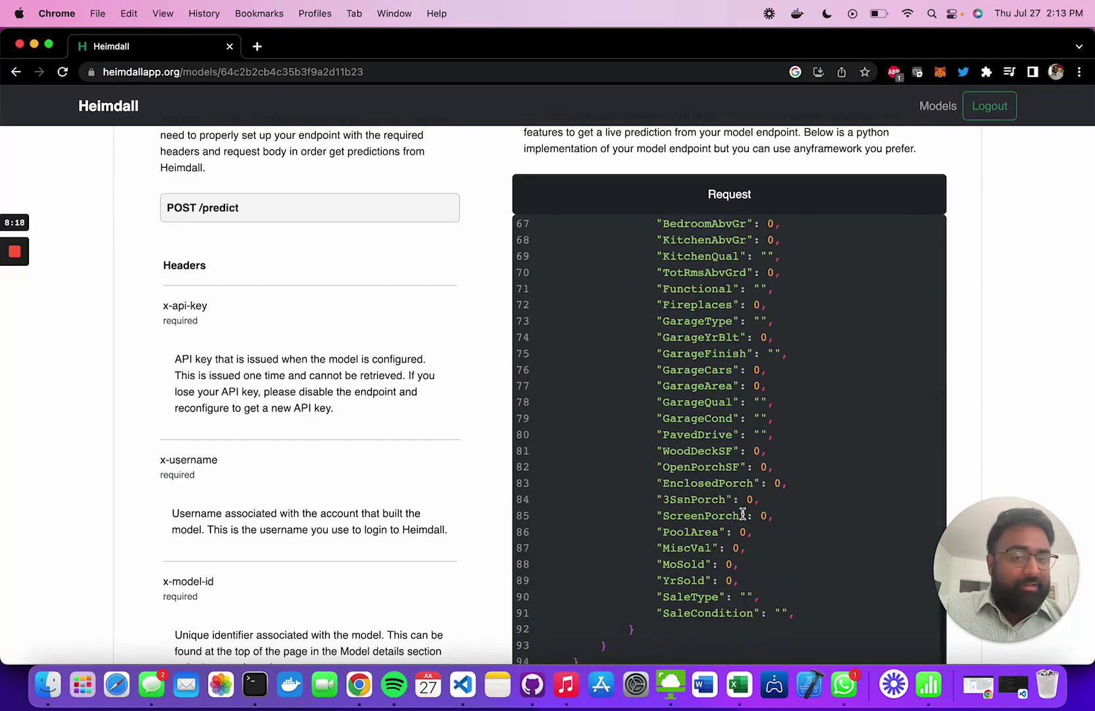
scroll(742, 514, "down", 2)
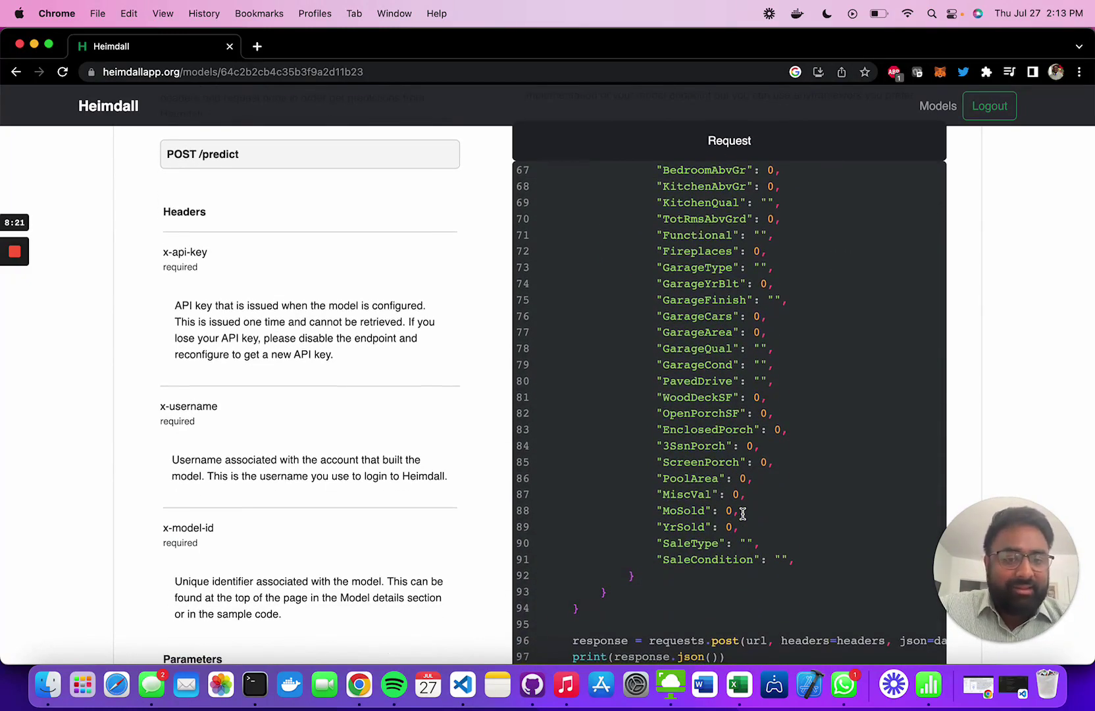
left_click(733, 528)
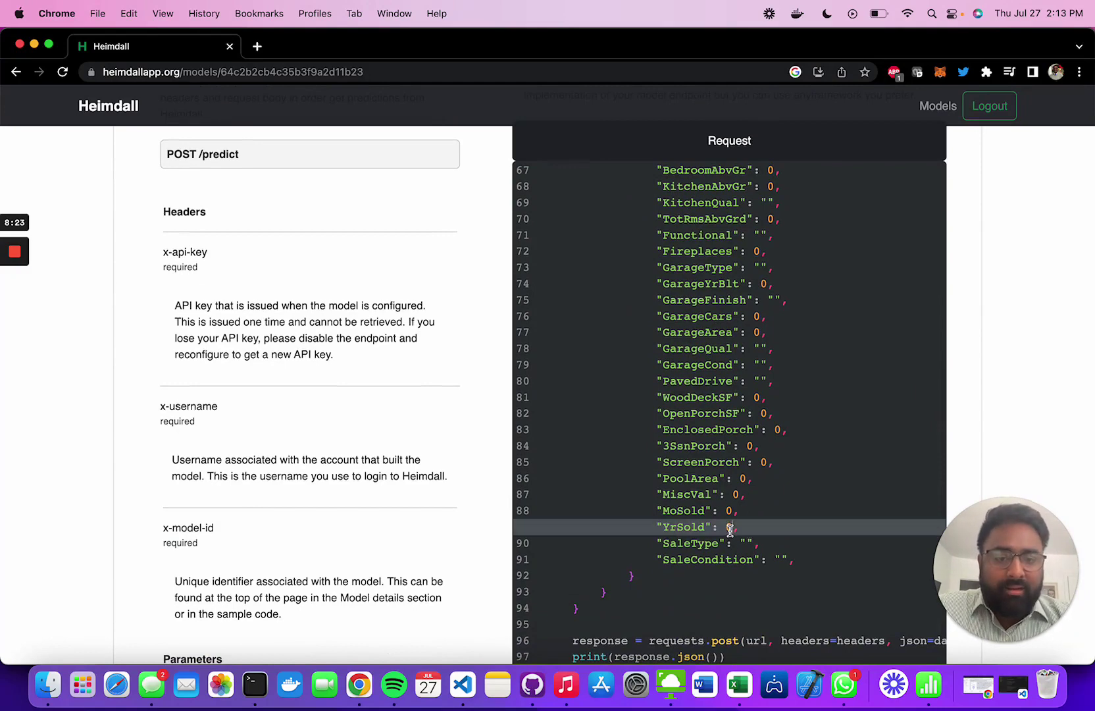
key("BackSpace")
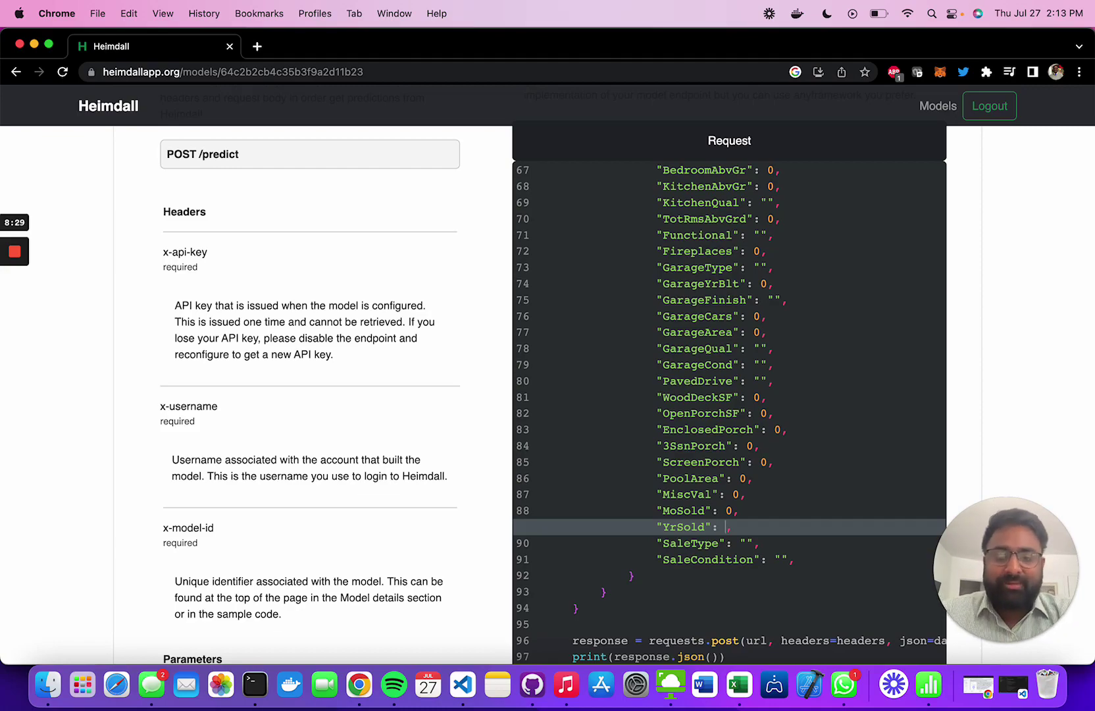
Examine the model's column importance by performance chart and check its highest-ranked column.
scroll(856, 602, "down", 15)
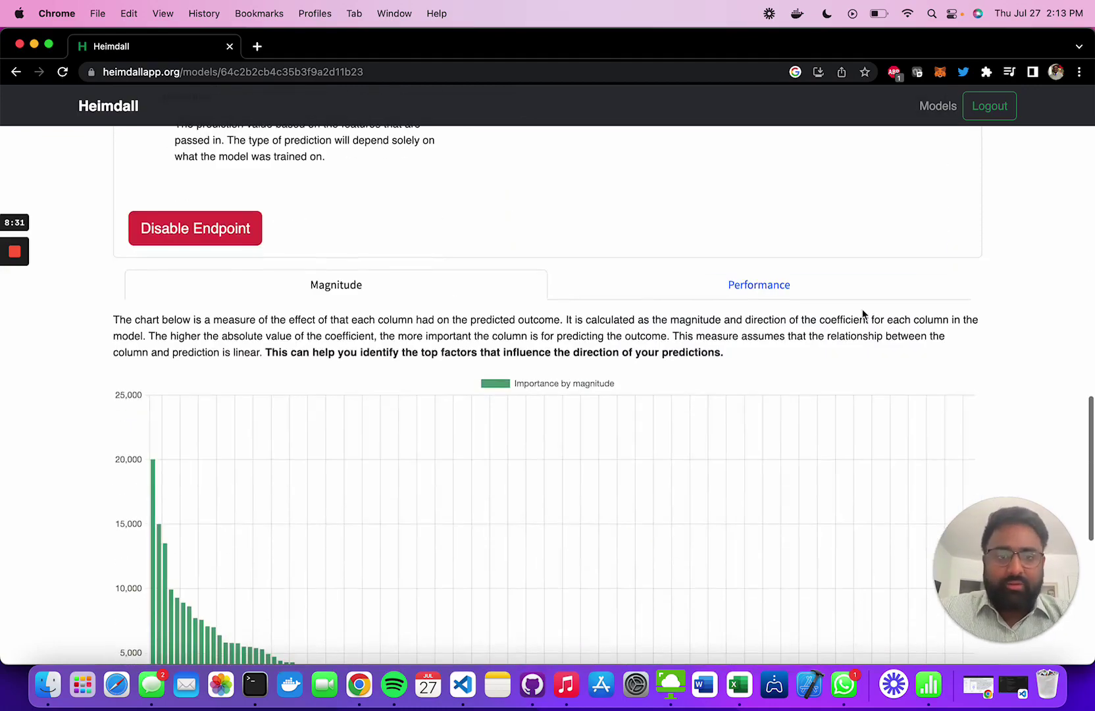
left_click(828, 297)
scroll(645, 483, "down", 2)
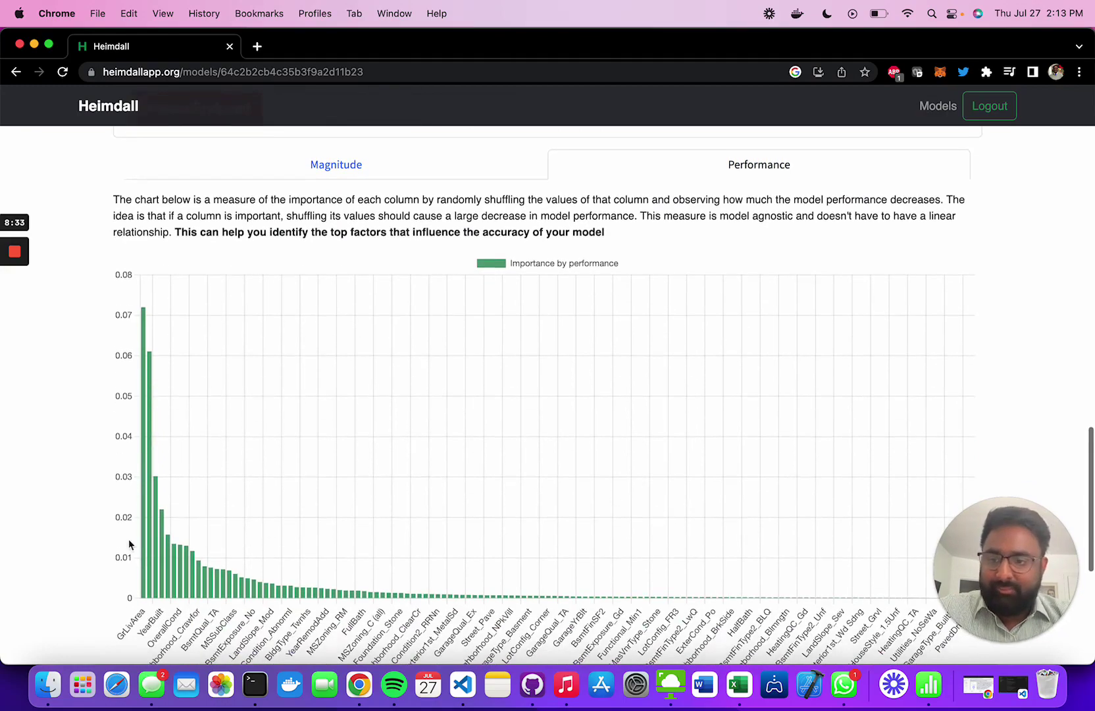
mouse_move(145, 541)
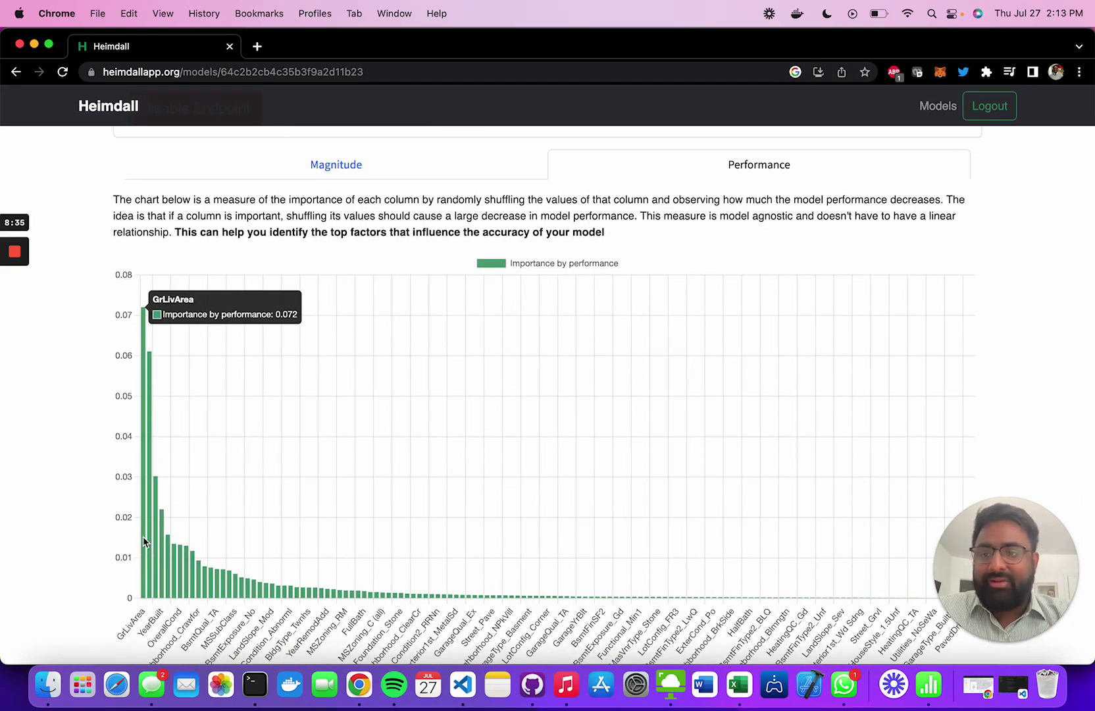
scroll(144, 538, "up", 12)
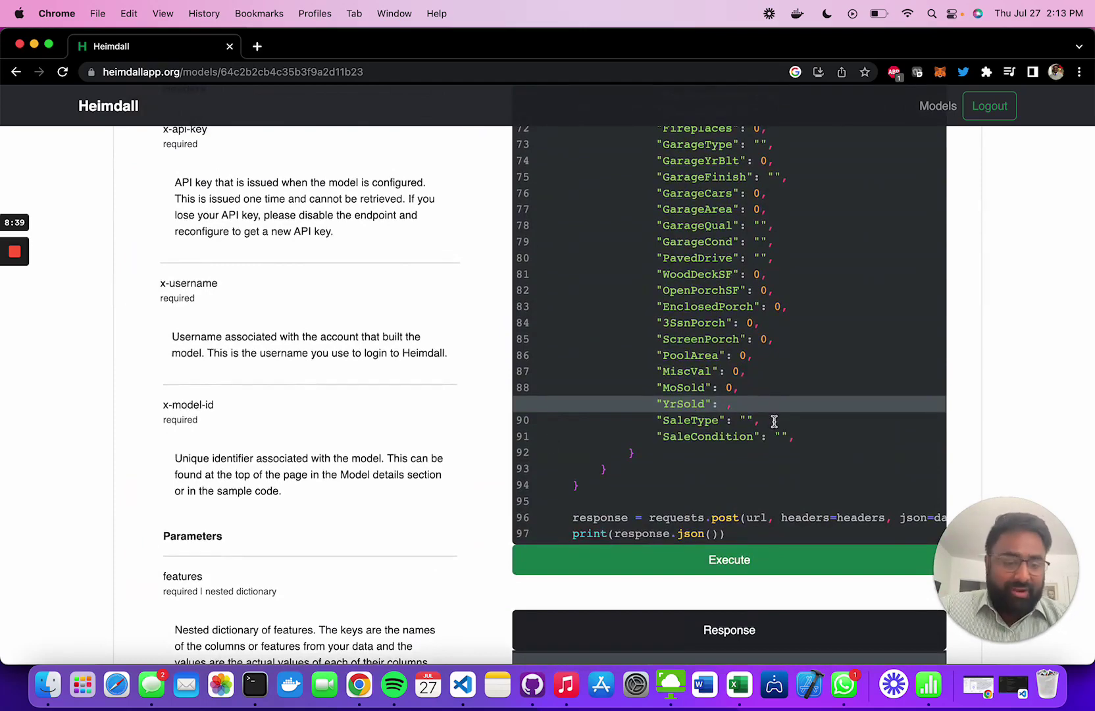
Set YrSold to 2005 in the sample request.
left_click(730, 375)
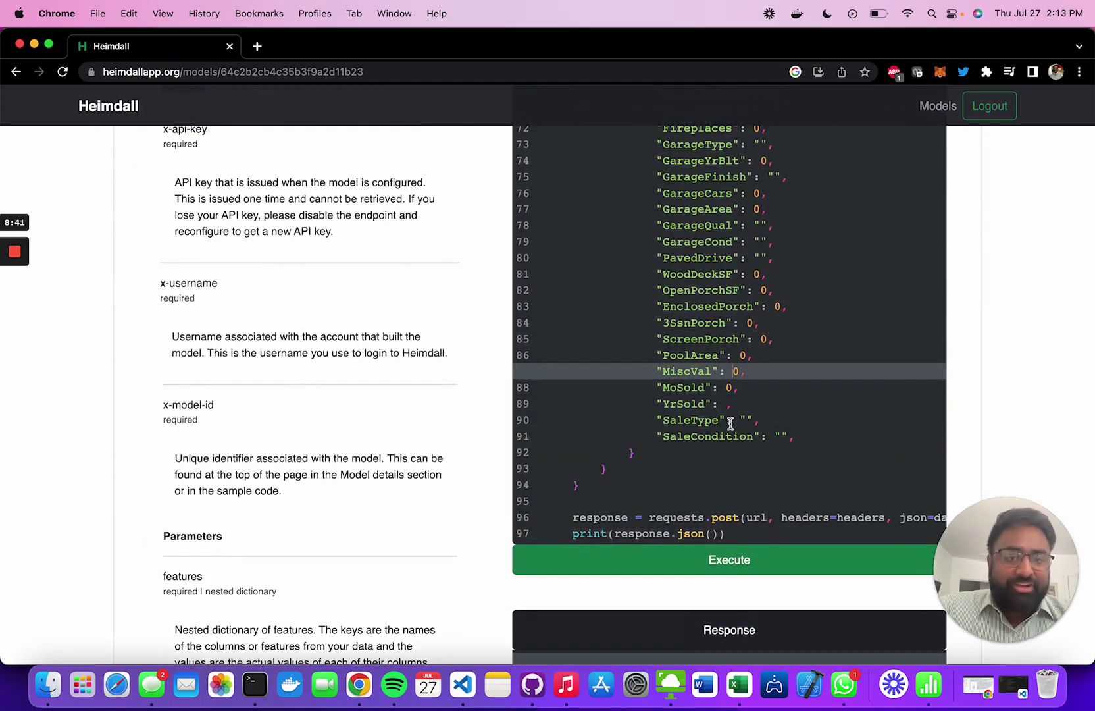
left_click(726, 404)
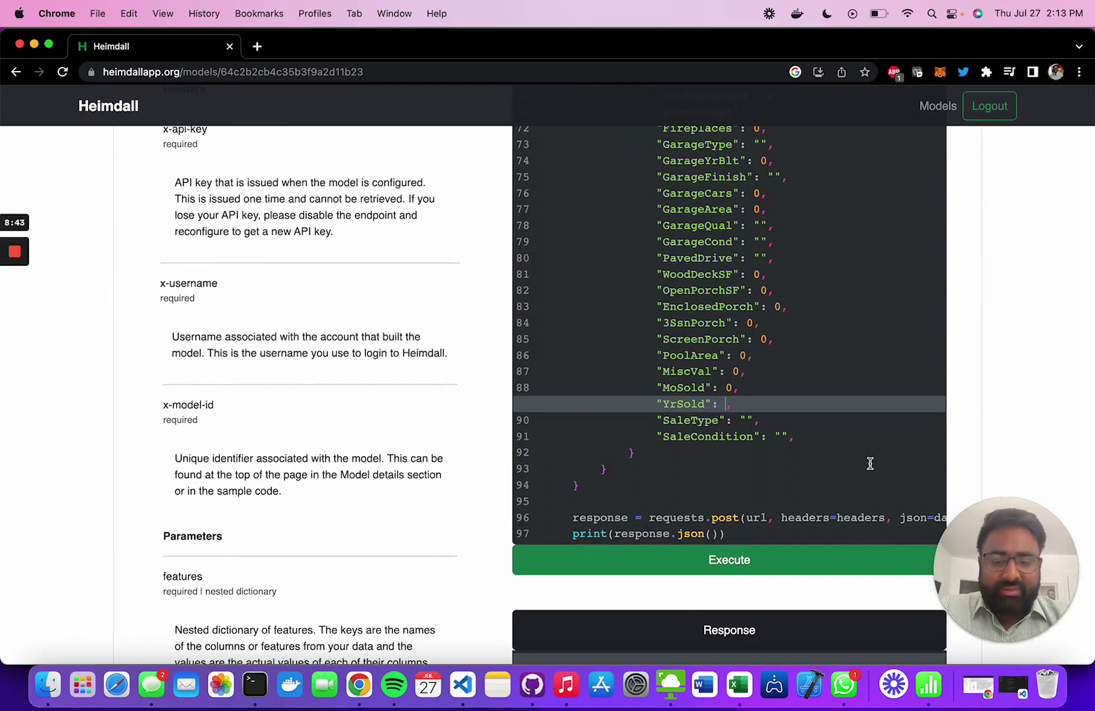
type("2005")
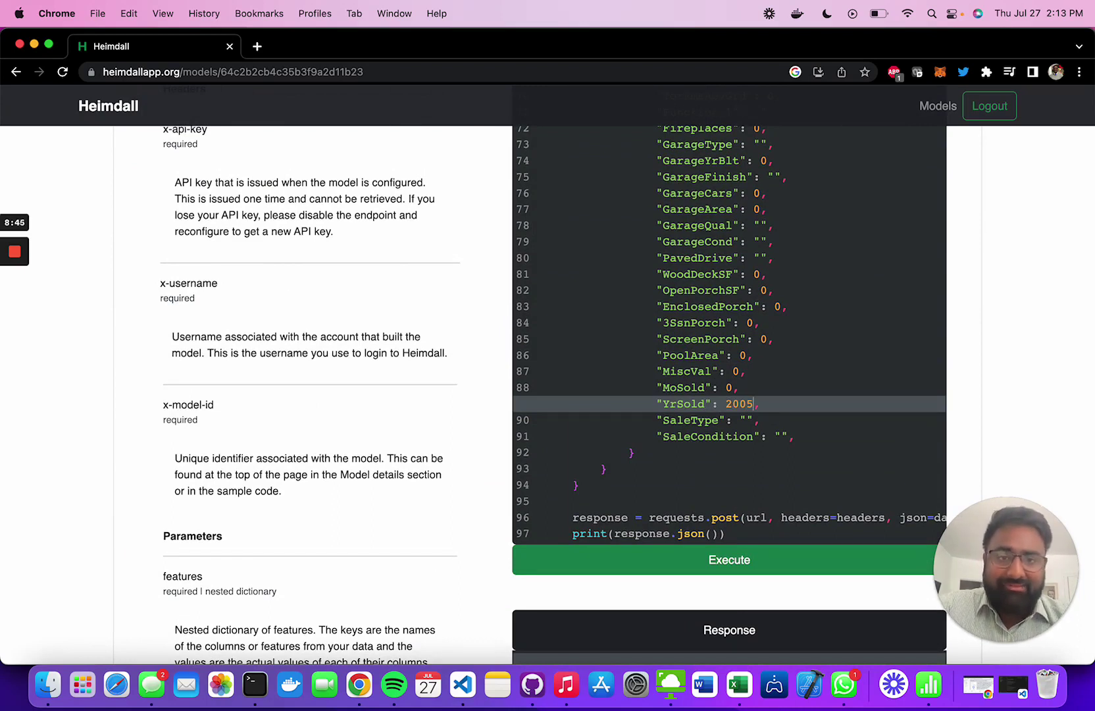
Find "grliv" in the sample request code and set GrLivArea to 500.
scroll(729, 333, "up", 5)
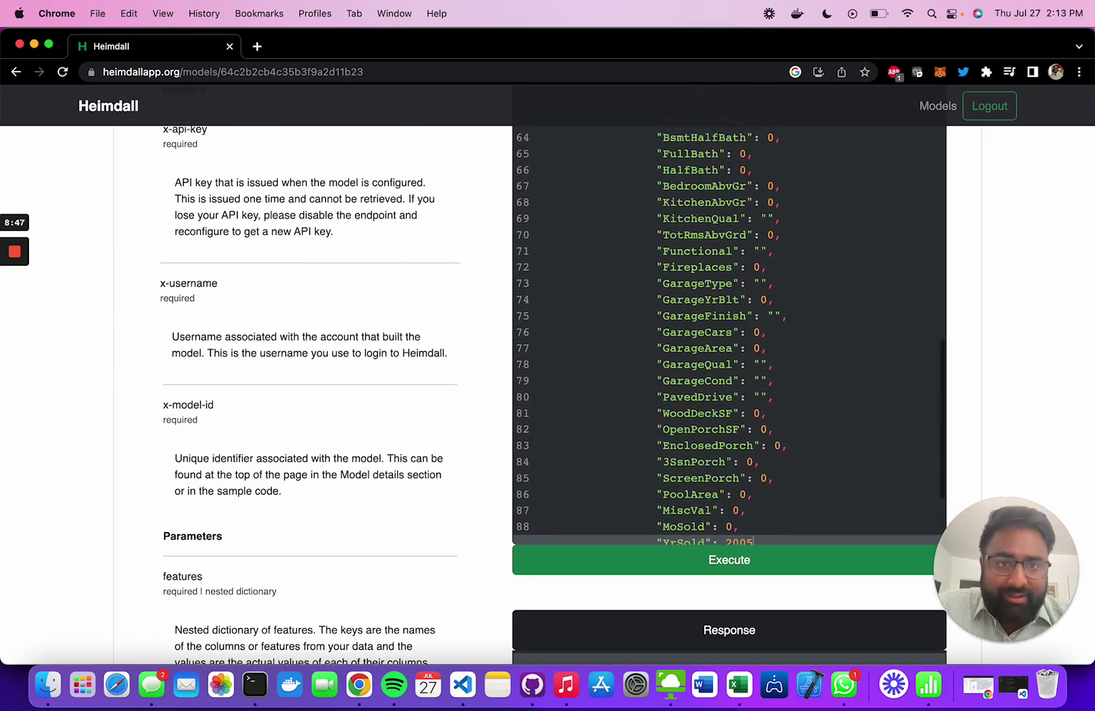
key("super+f")
type("grliv")
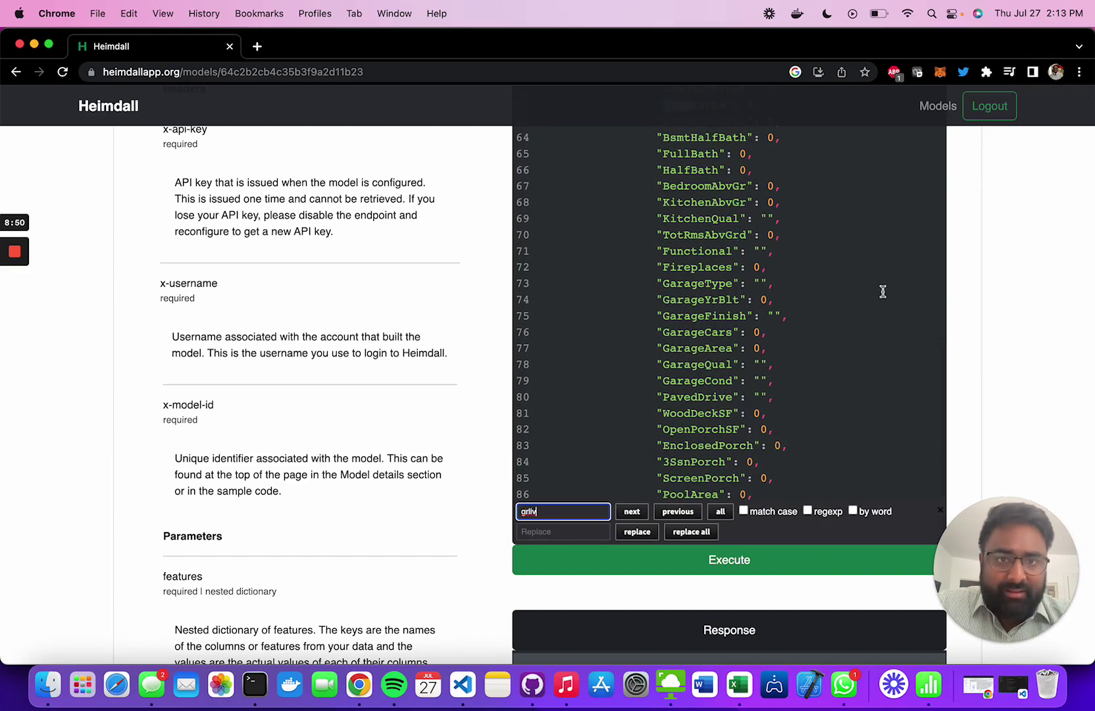
scroll(882, 291, "up", 3)
left_click(756, 161)
key("BackSpace")
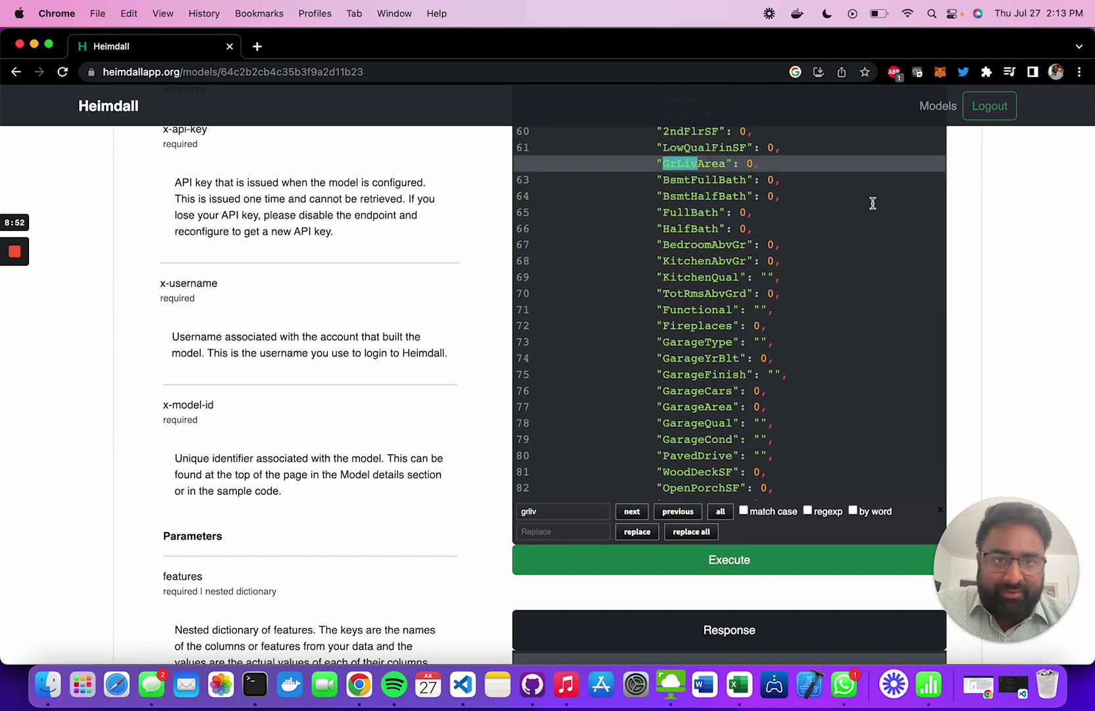
key("Escape")
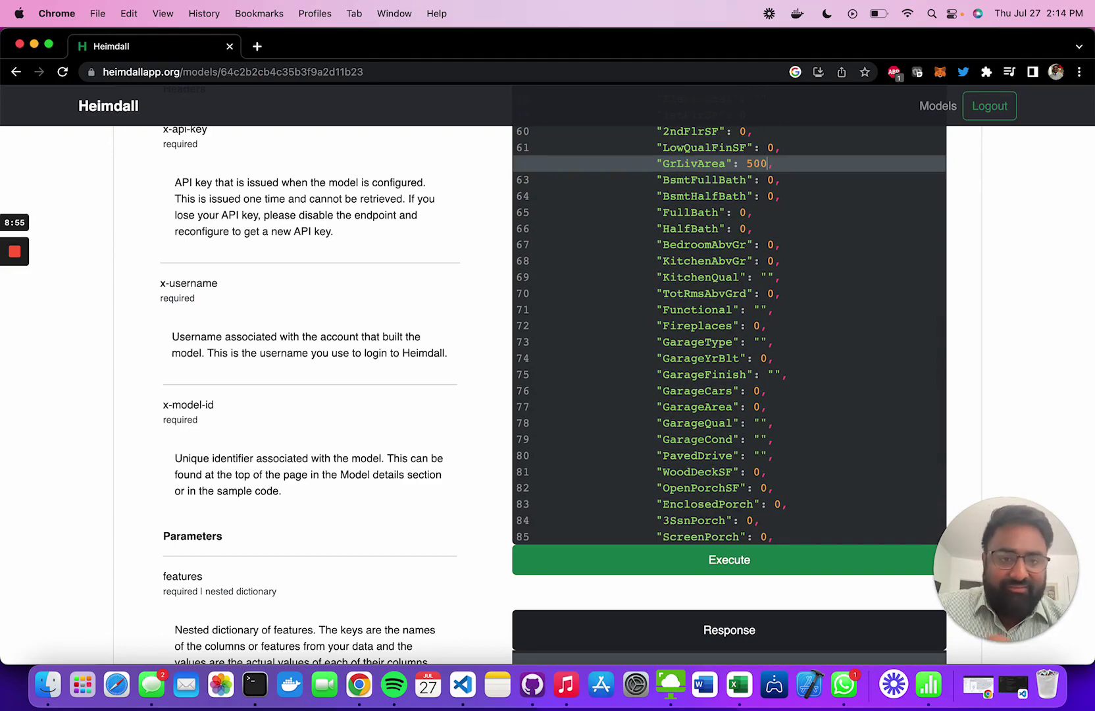
Execute the prediction request with the sample property values and inspect the returned response.
left_click(609, 310)
scroll(623, 472, "down", 5)
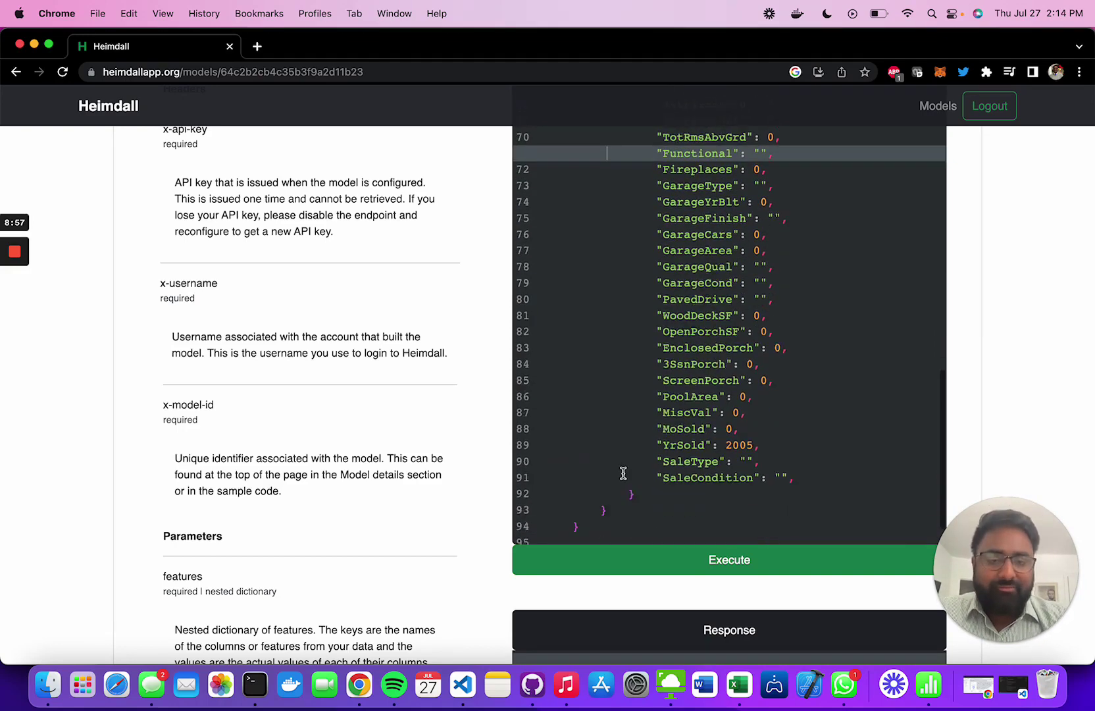
left_click(661, 563)
scroll(662, 563, "down", 4)
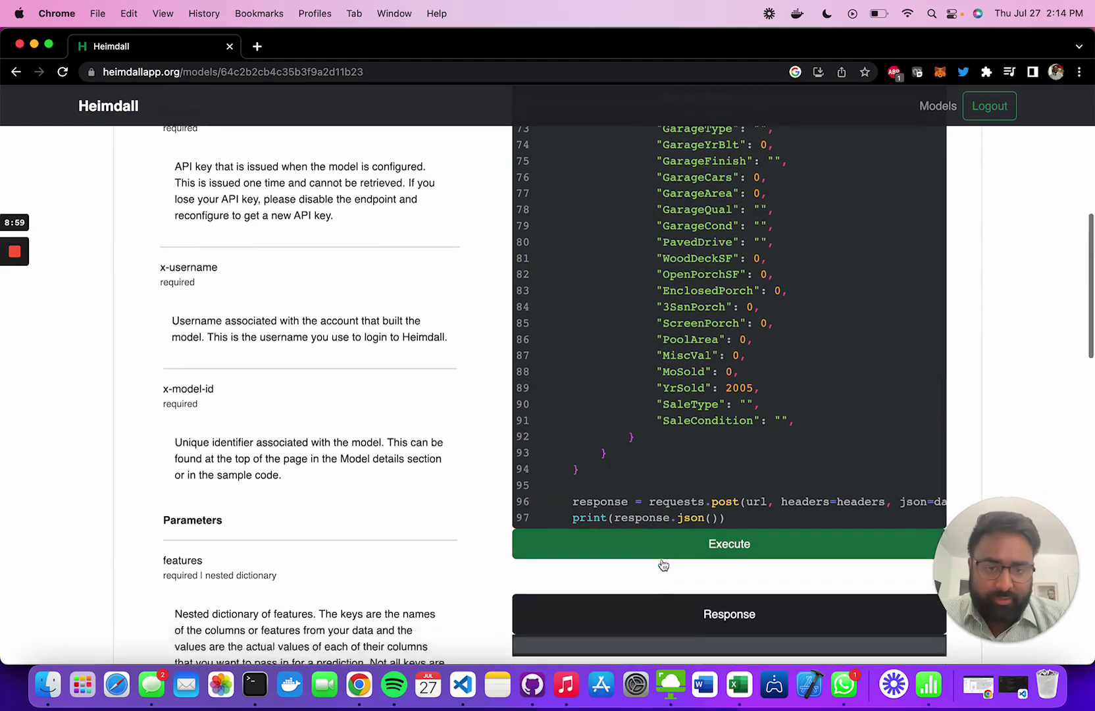
left_click(700, 433)
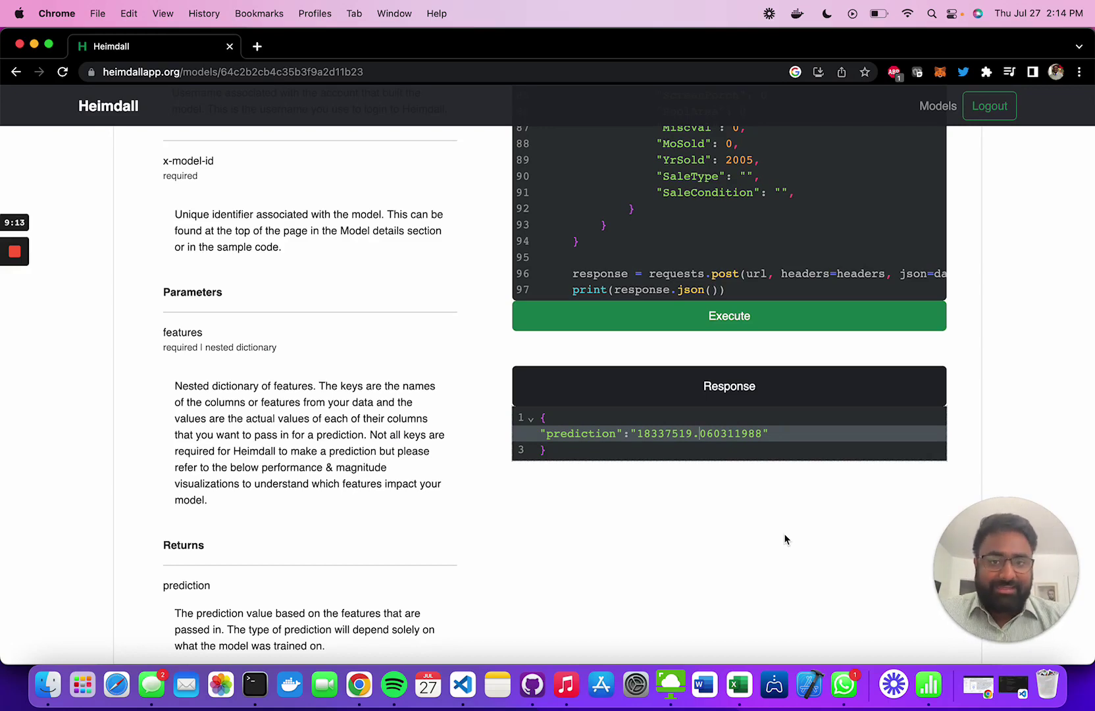
Try to replace all entries of the inner features dictionary with "x", and undo the replacement.
scroll(784, 534, "up", 10)
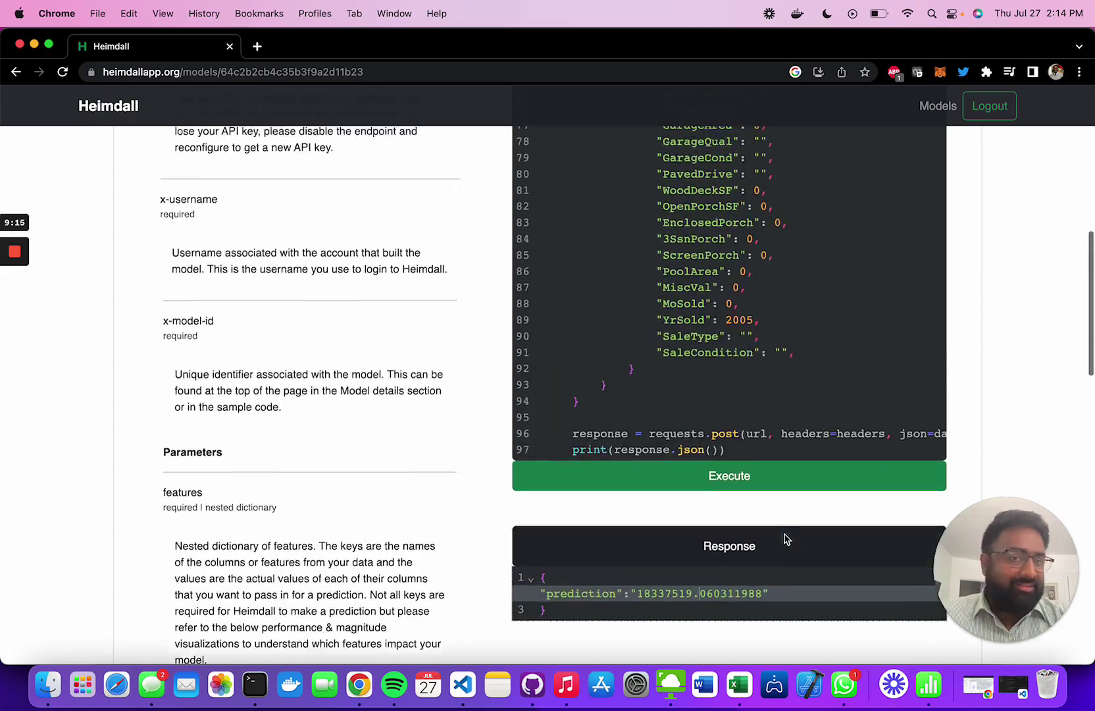
scroll(784, 534, "up", 15)
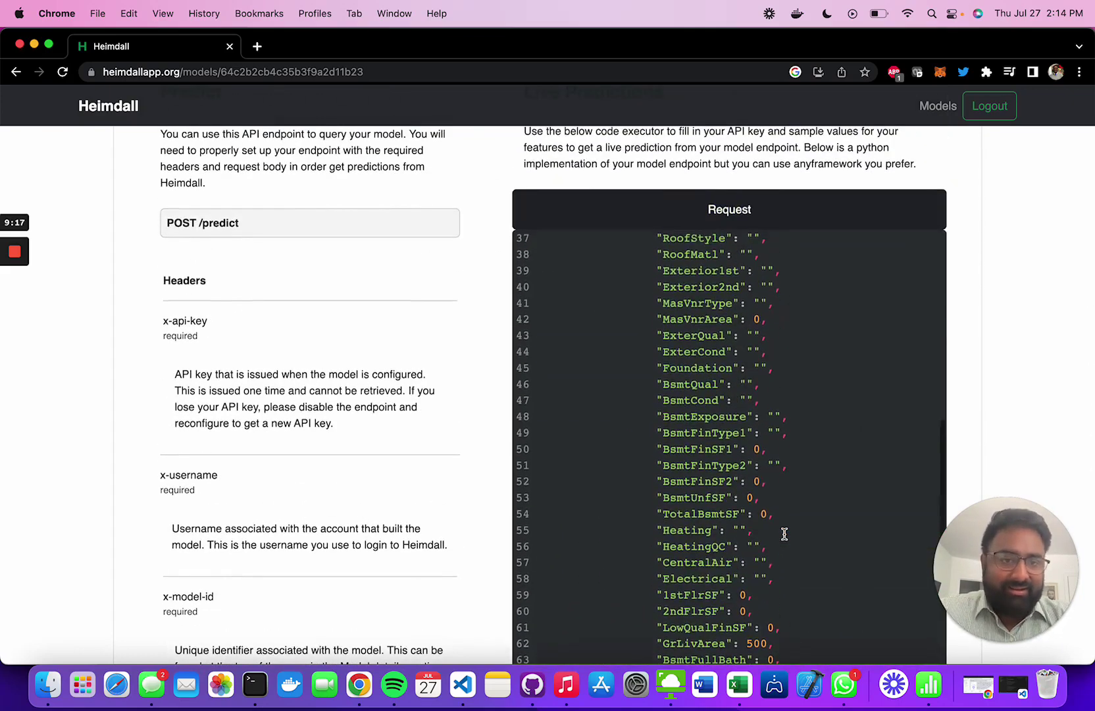
scroll(784, 533, "up", 2)
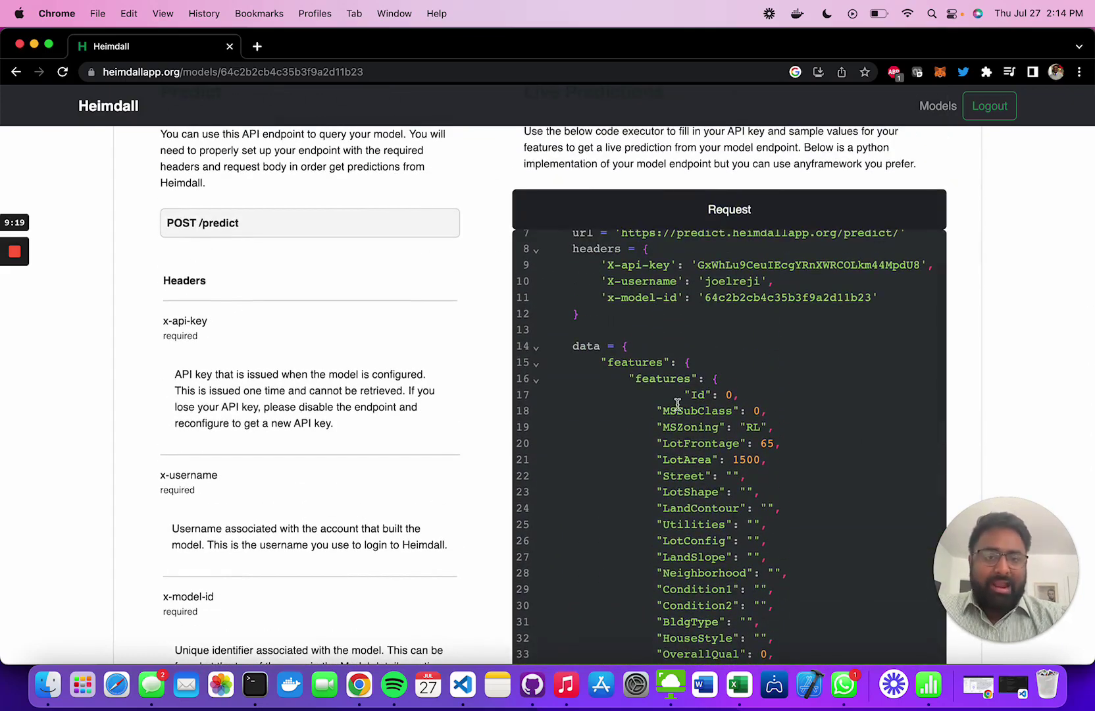
left_click(701, 505)
scroll(701, 505, "down", 15)
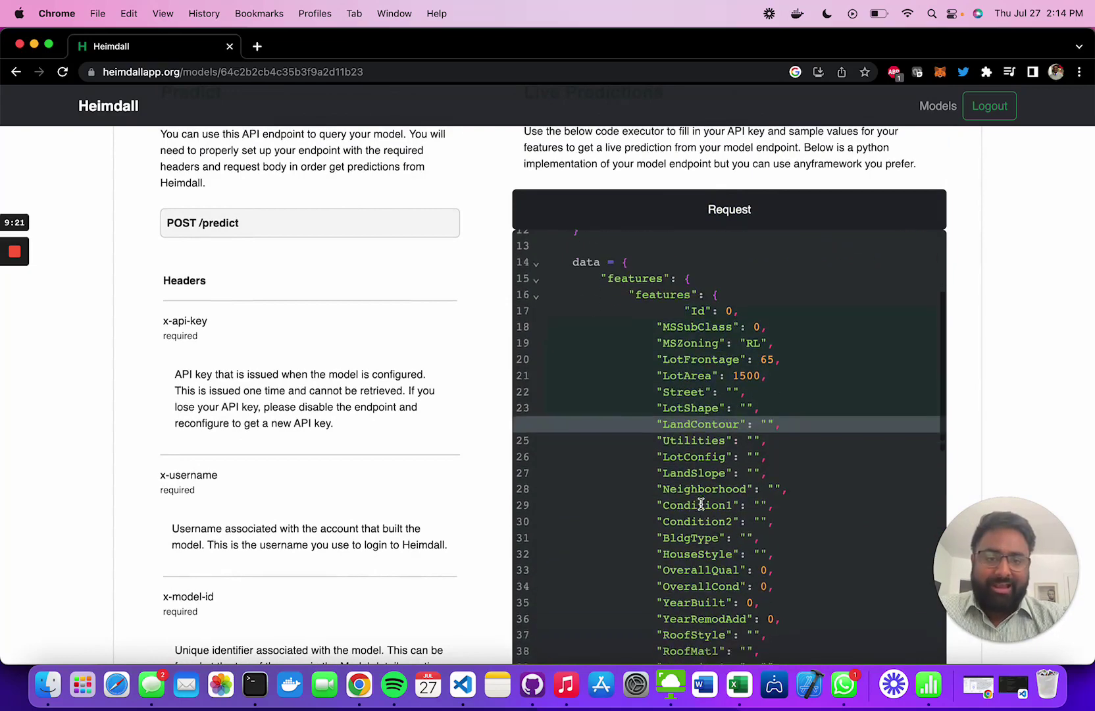
left_click(701, 505)
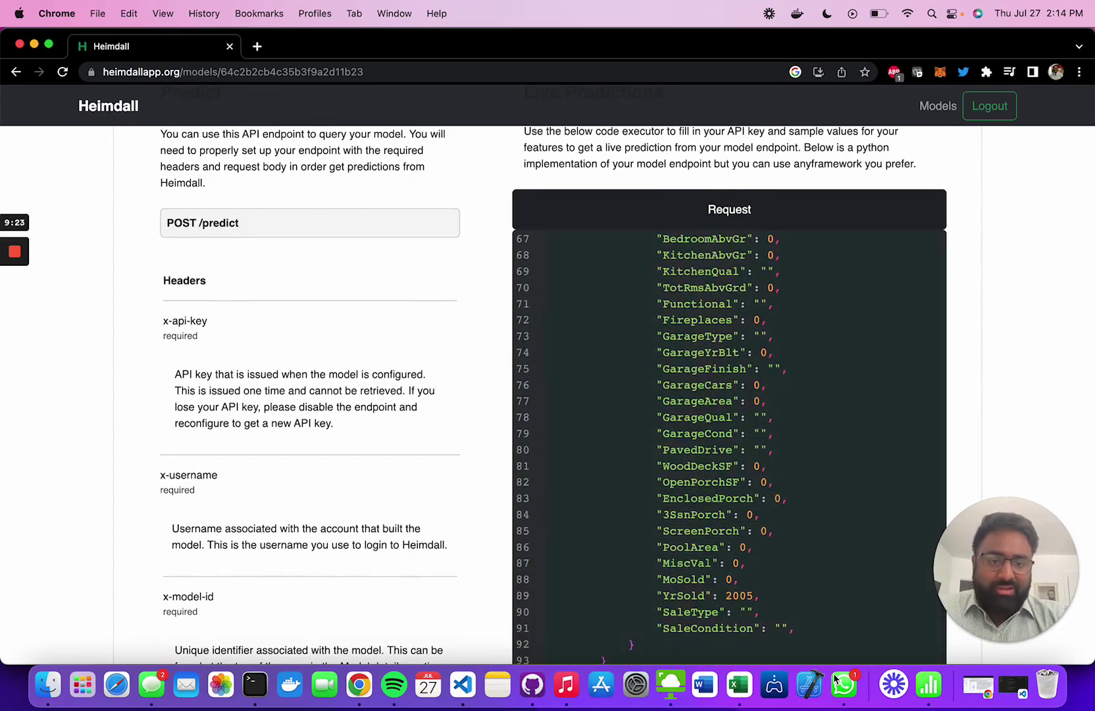
left_click(797, 629)
type("x")
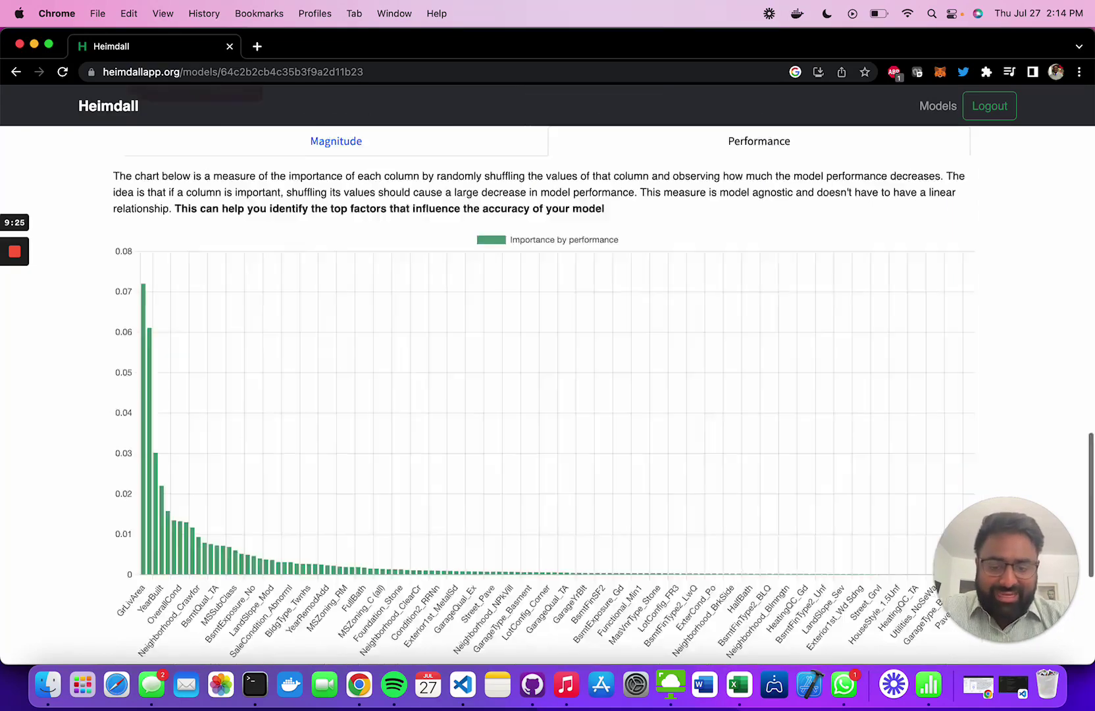
scroll(631, 448, "up", 12)
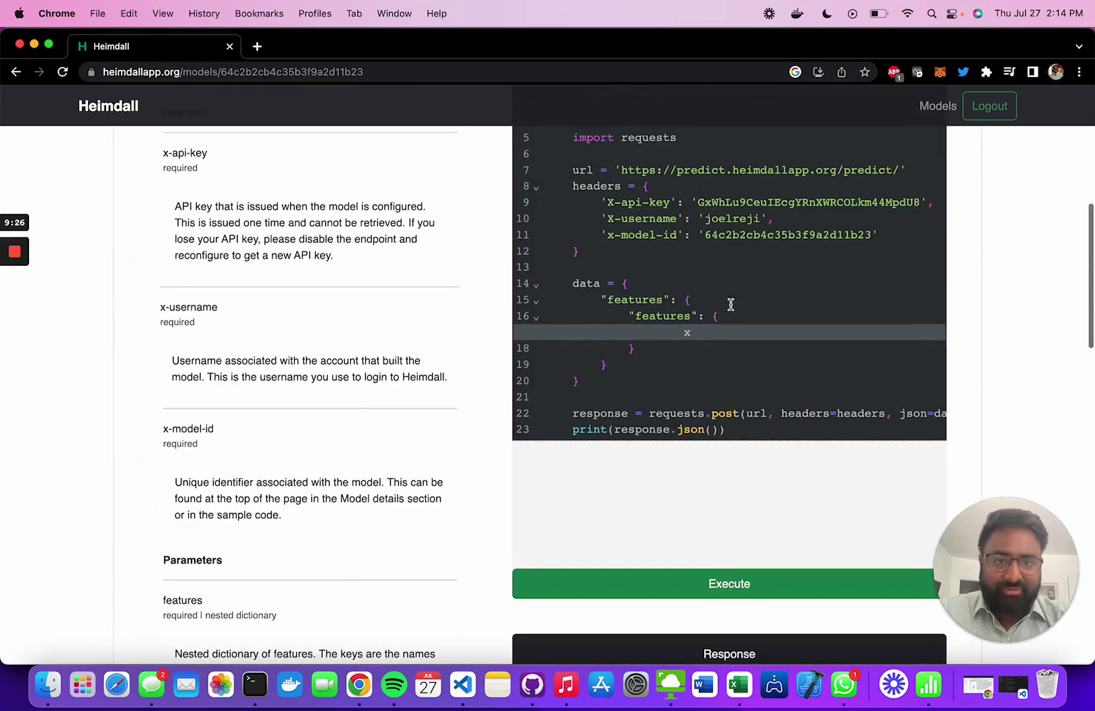
key("super+z")
scroll(750, 486, "down", 2)
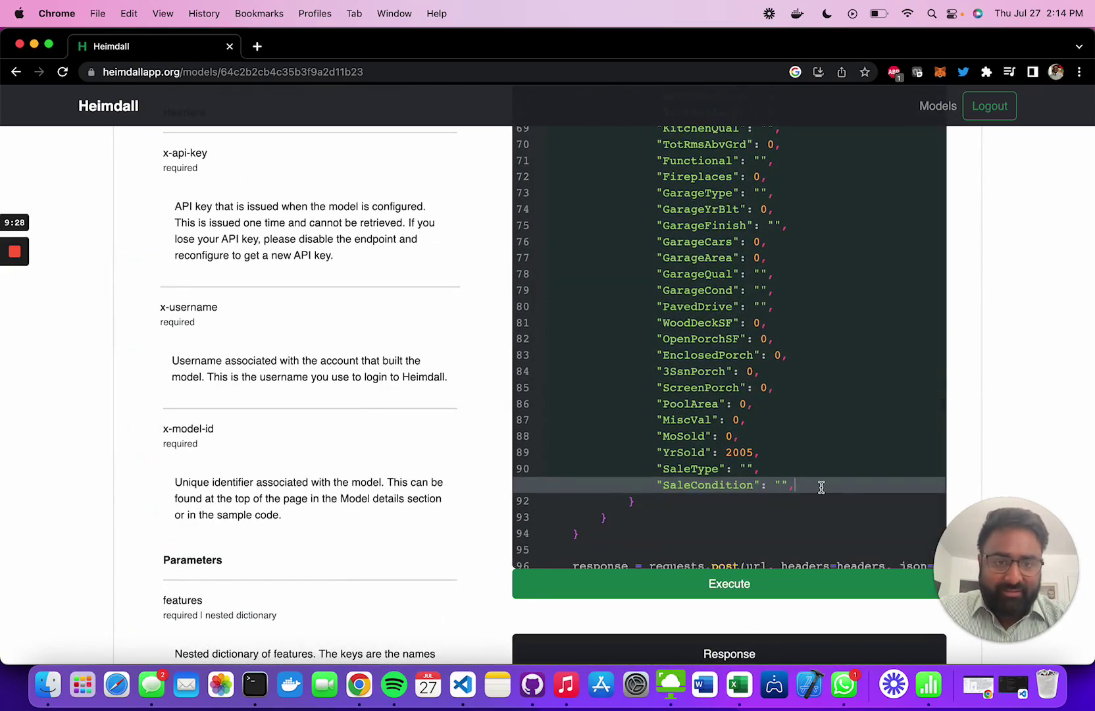
left_click(783, 450)
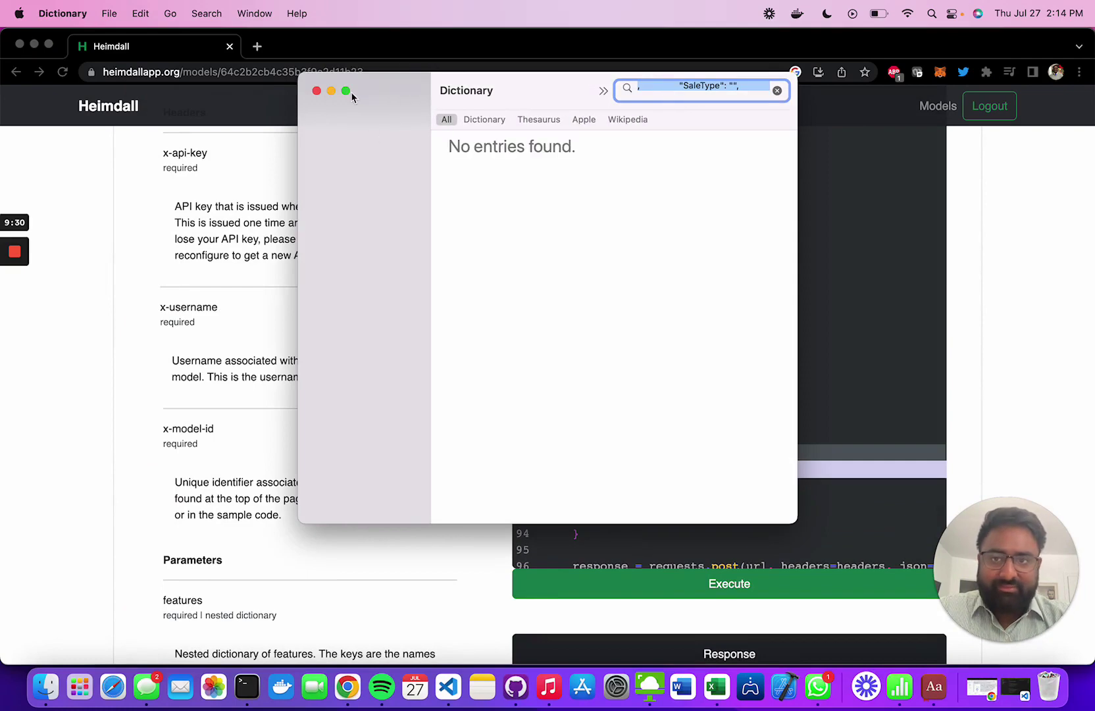
left_click(317, 91)
left_click(821, 488)
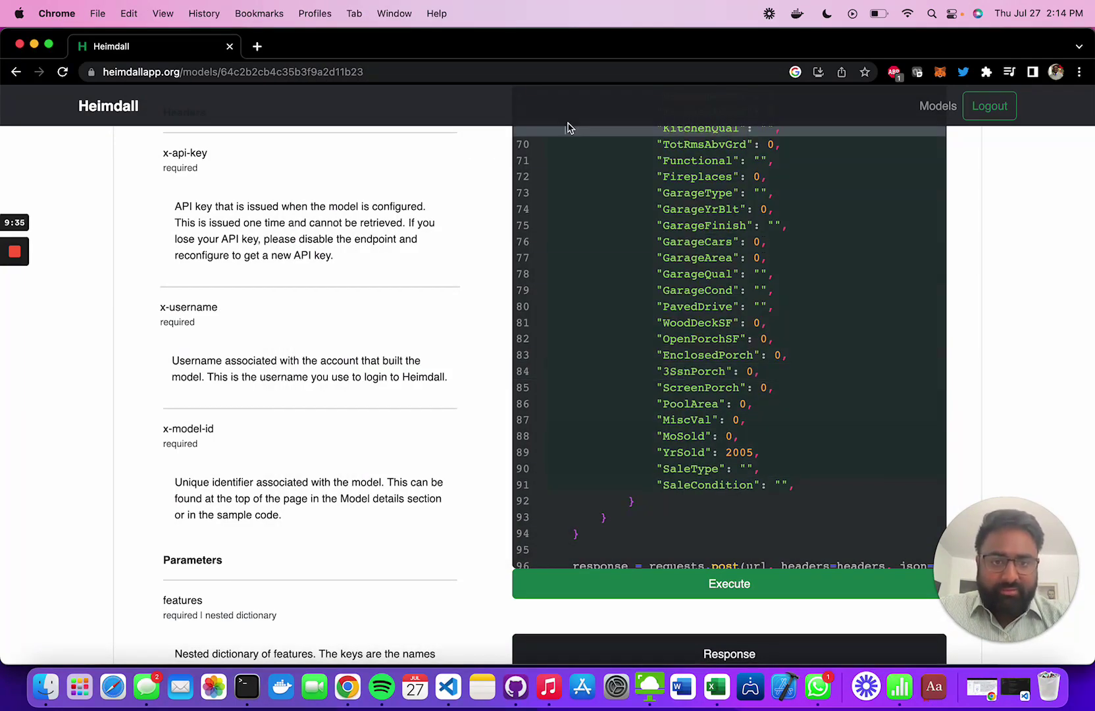
left_click(604, 192)
scroll(605, 192, "up", 5)
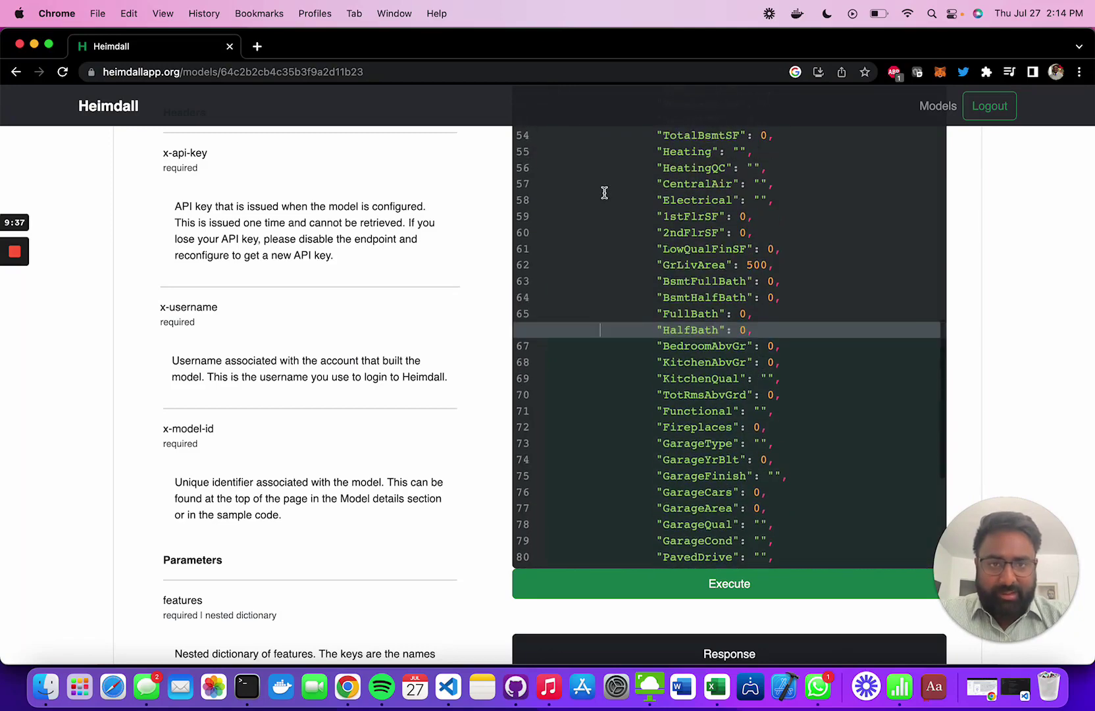
Switch to Visual Studio Code, paste the copied property features into the inner features object of App.js, and save the file.
scroll(605, 193, "up", 9)
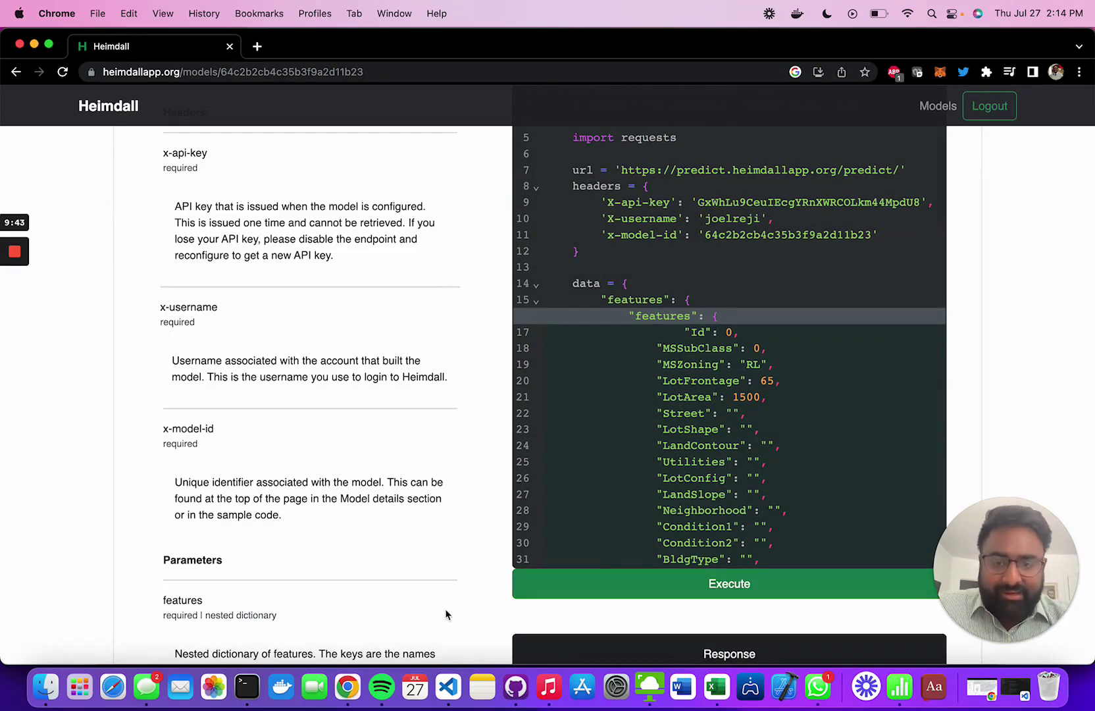
left_click(447, 675)
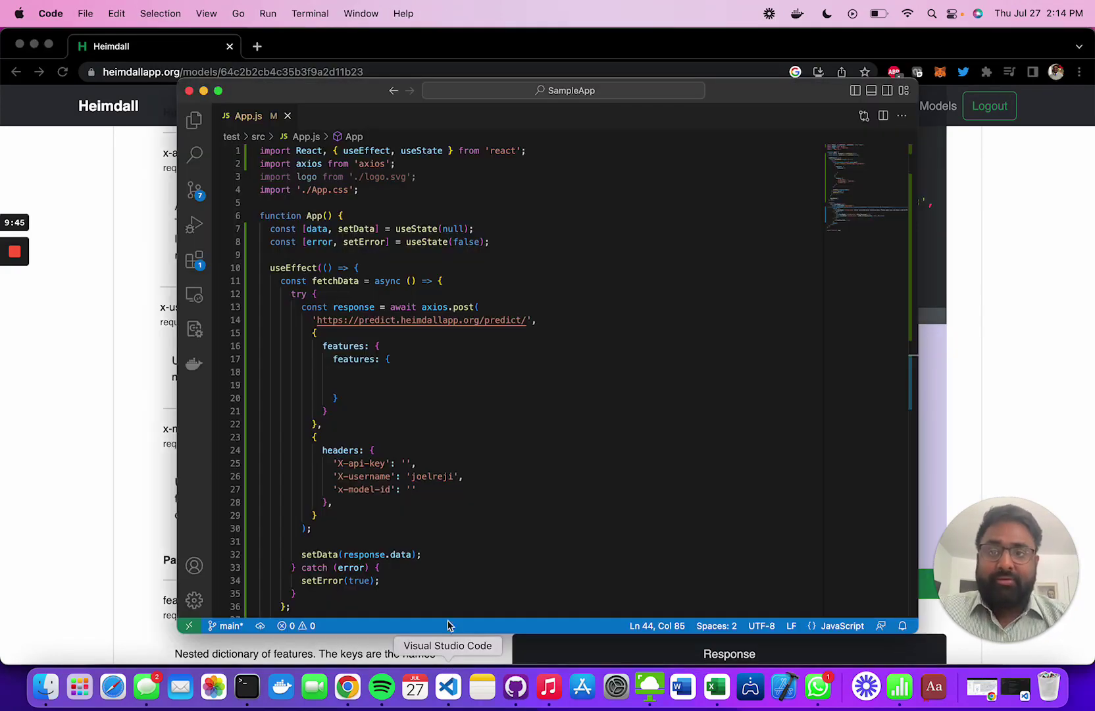
left_click(415, 375)
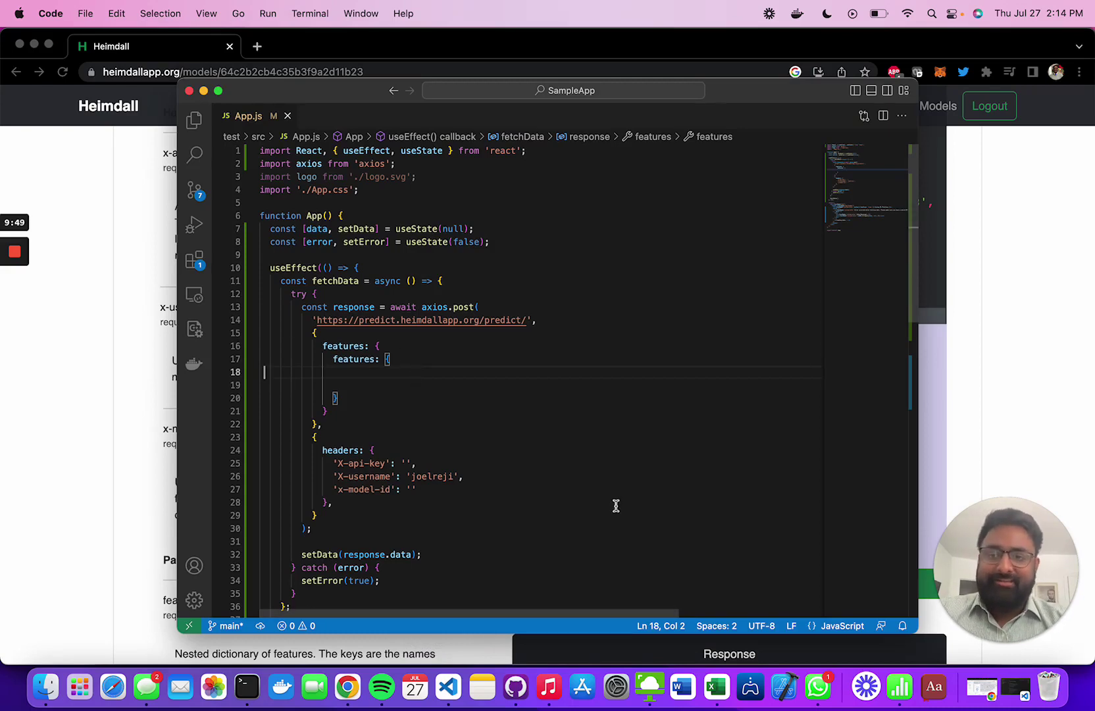
scroll(616, 505, "down", 10)
scroll(616, 505, "up", 10)
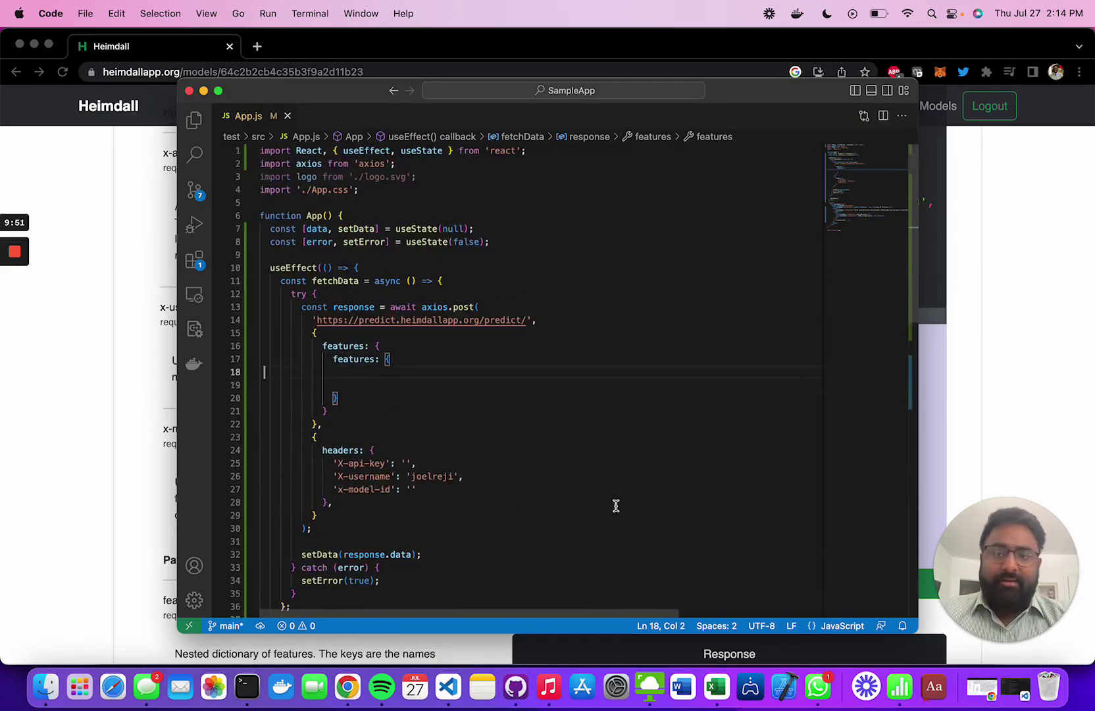
key("super+v")
scroll(633, 476, "up", 10)
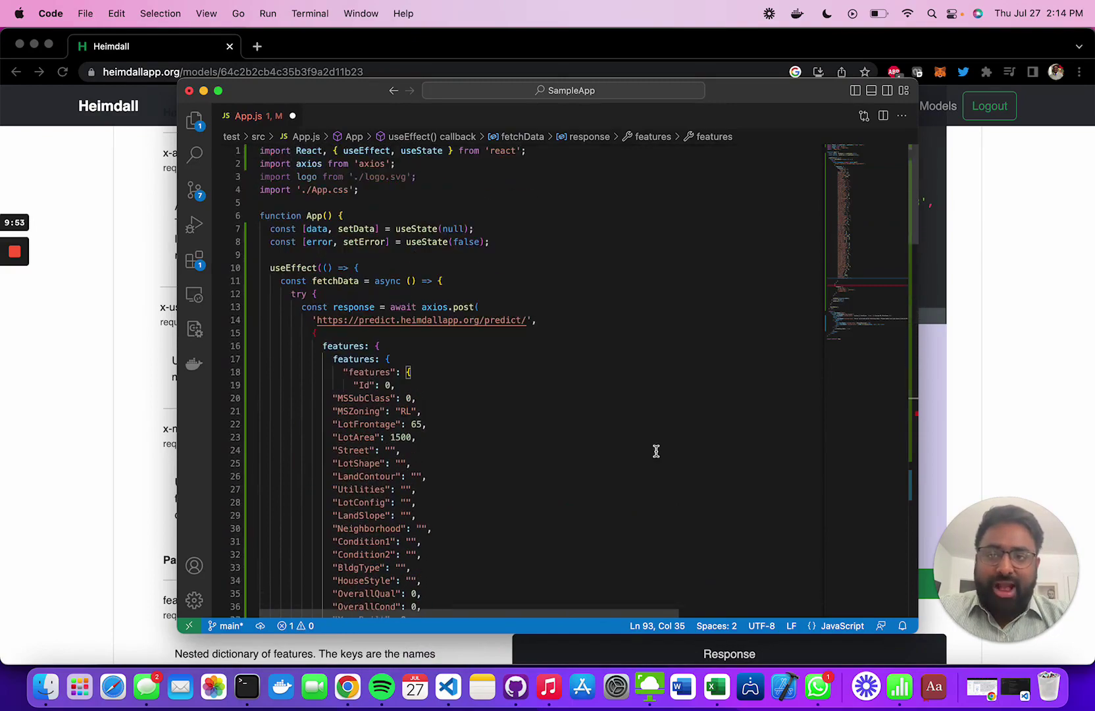
left_click(656, 451)
key("super+s")
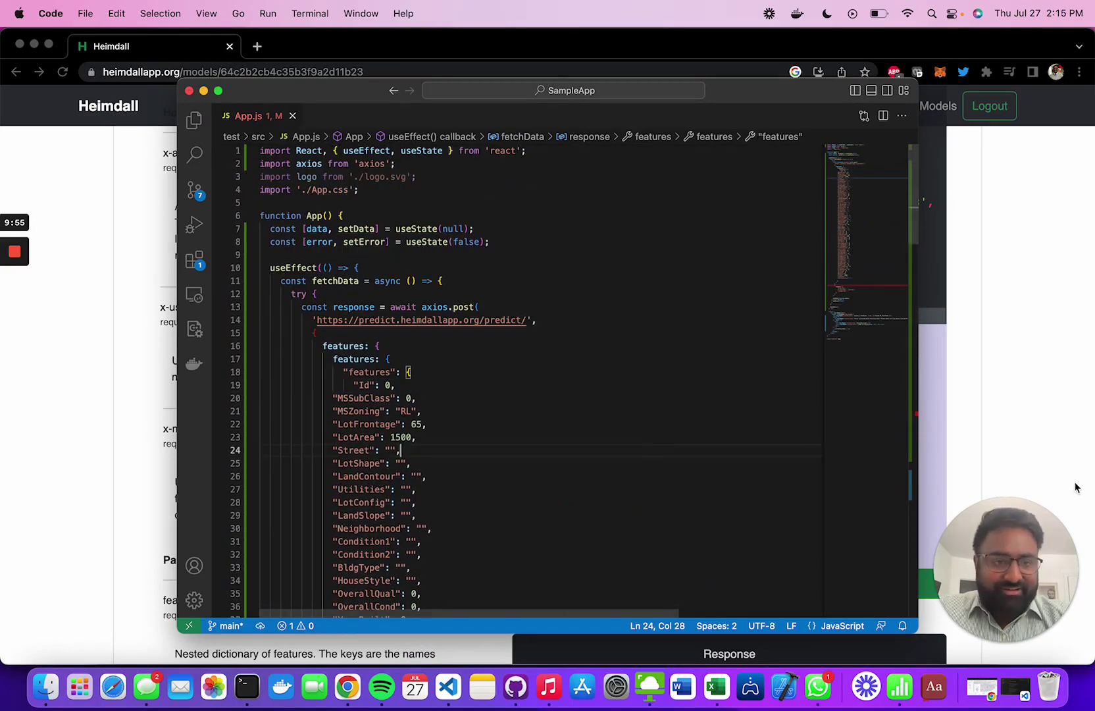
Copy the API key from Heimdall's sample request in Chrome into the X-api-key header of App.js in Visual Studio Code.
left_click(951, 428)
scroll(711, 435, "down", 20)
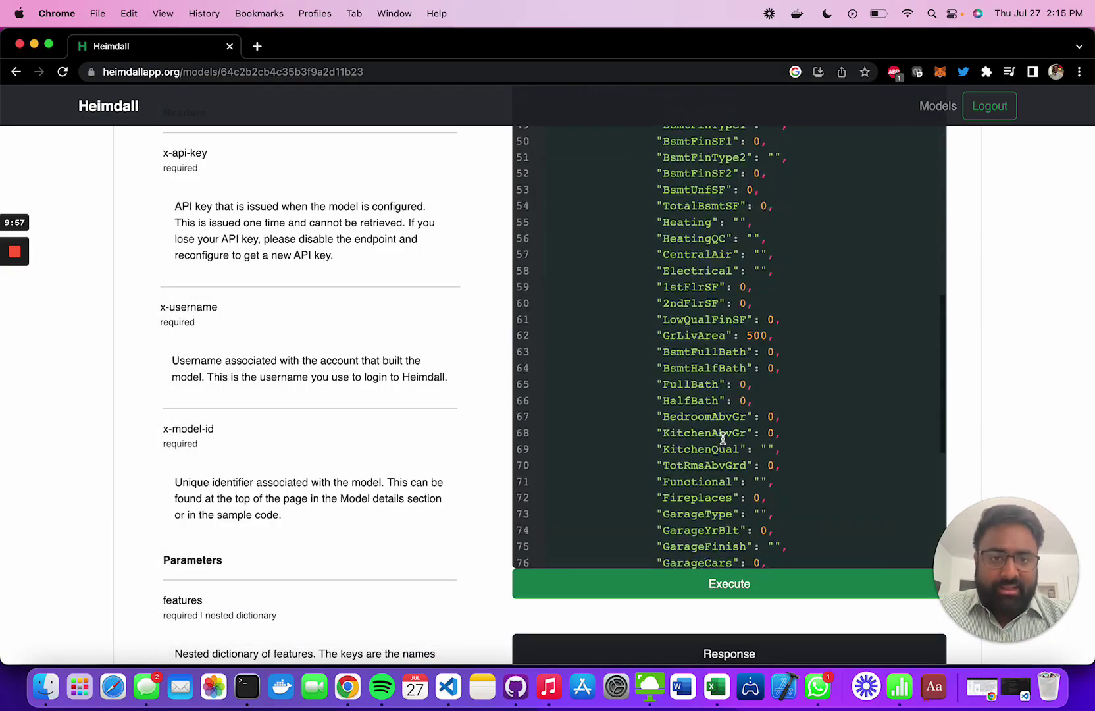
scroll(723, 438, "up", 20)
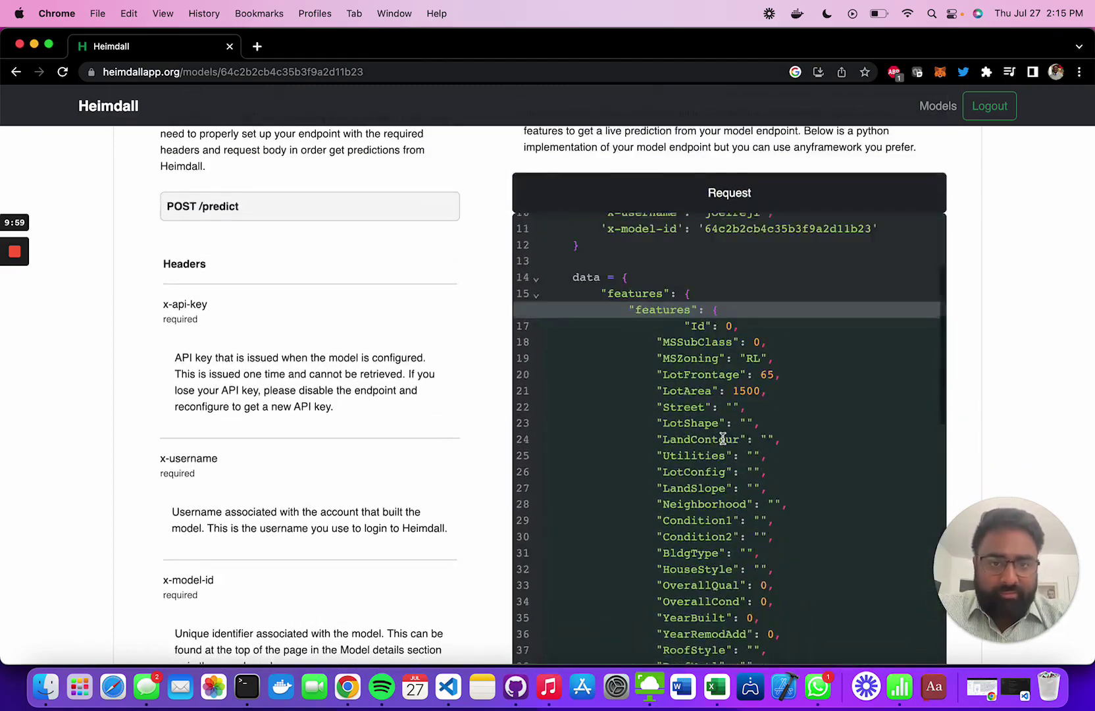
double_click(736, 334)
key("super+c")
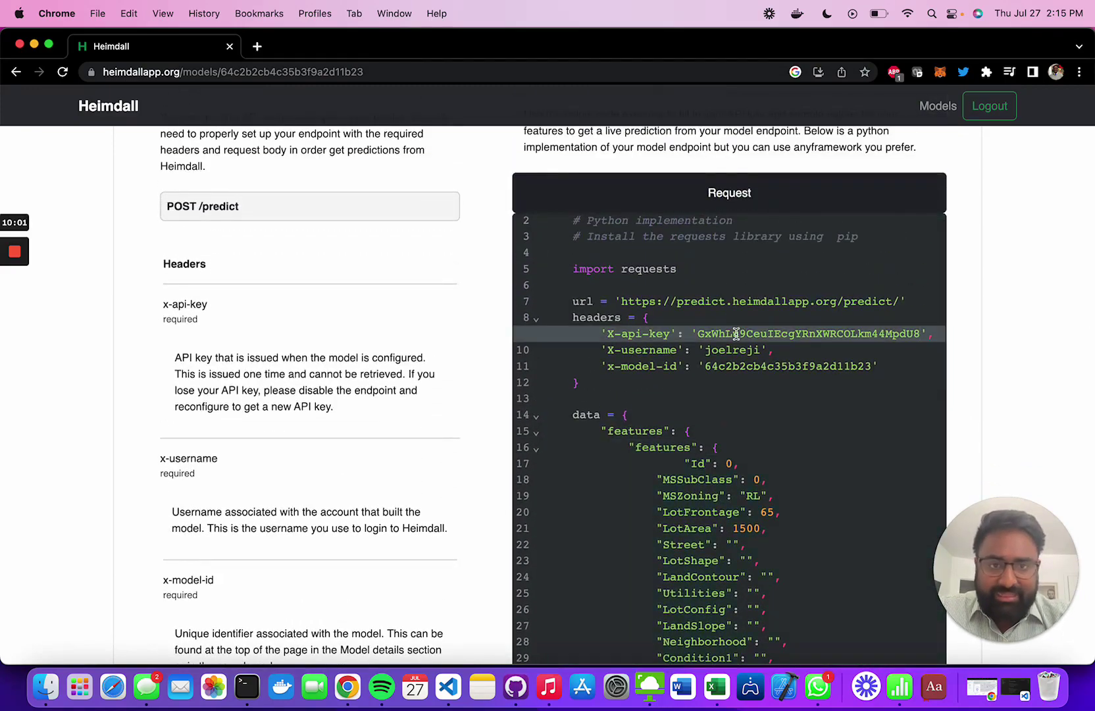
left_click(447, 686)
scroll(410, 436, "down", 15)
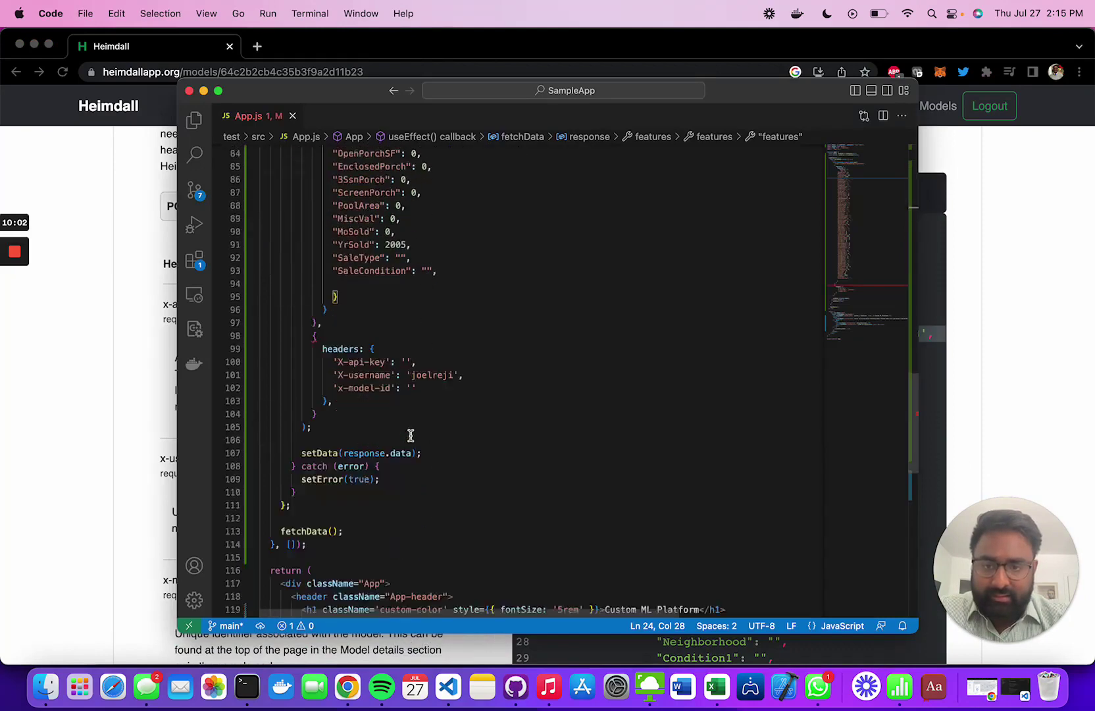
scroll(408, 435, "down", 2)
scroll(409, 435, "up", 5)
left_click(408, 448)
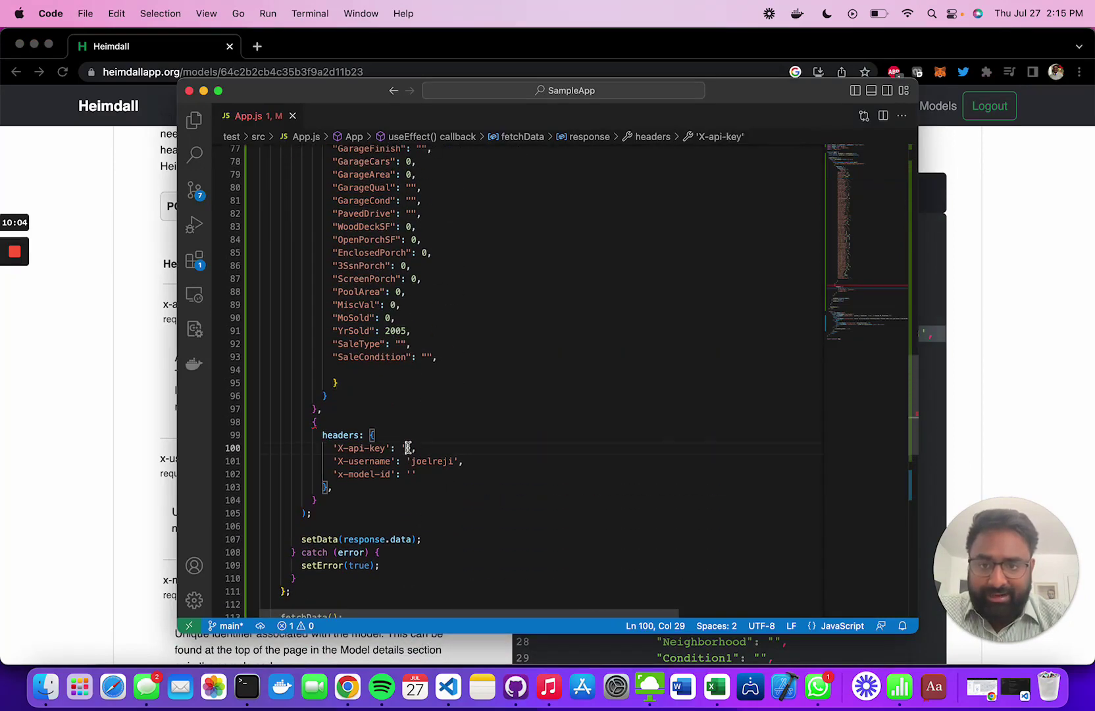
key("super+v")
Copy the model ID from Heimdall's sample request in Chrome into the x-model-id header of App.js in Visual Studio Code, and save.
key("super+Tab")
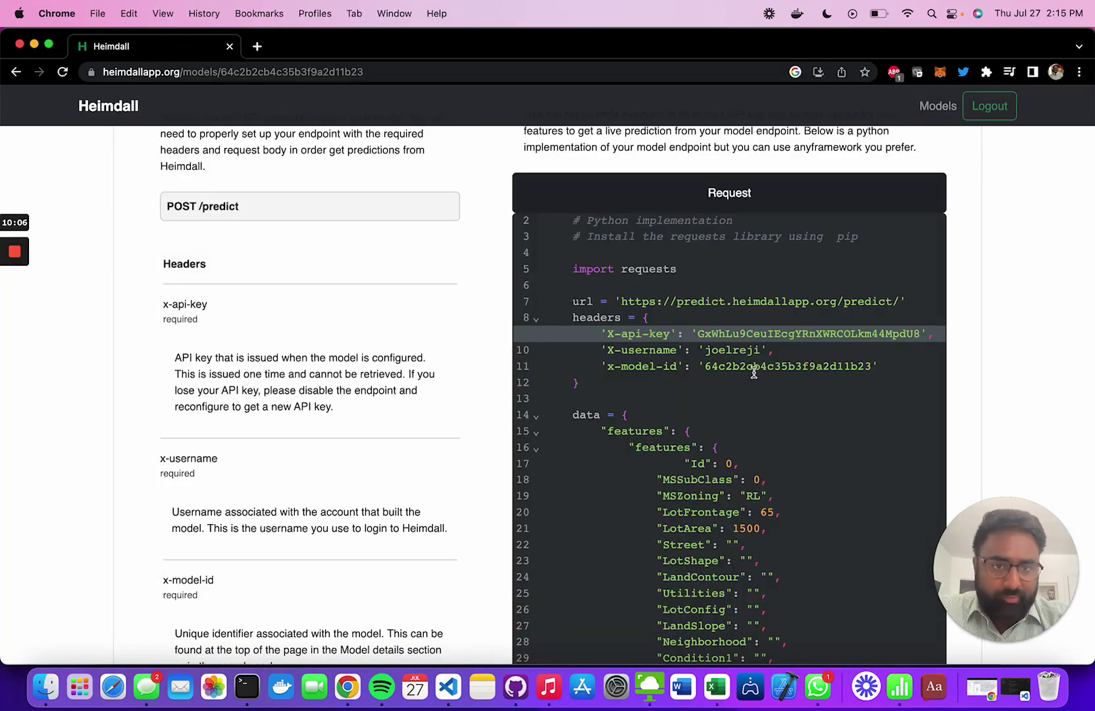
double_click(759, 368)
key("super+c")
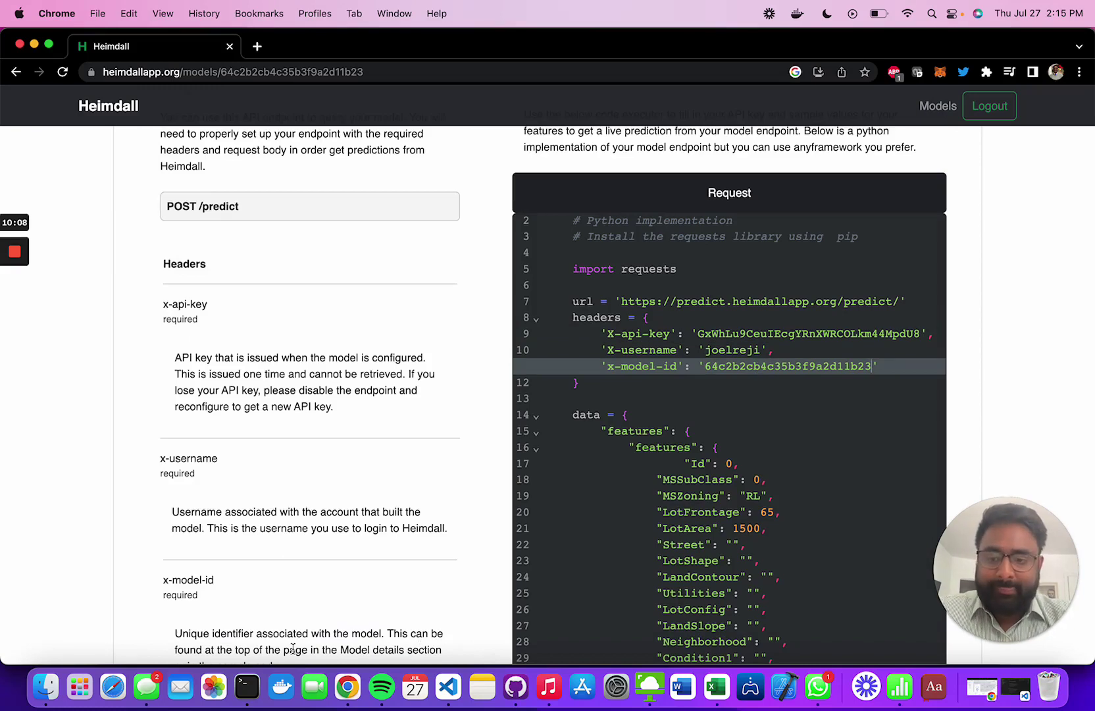
left_click(447, 687)
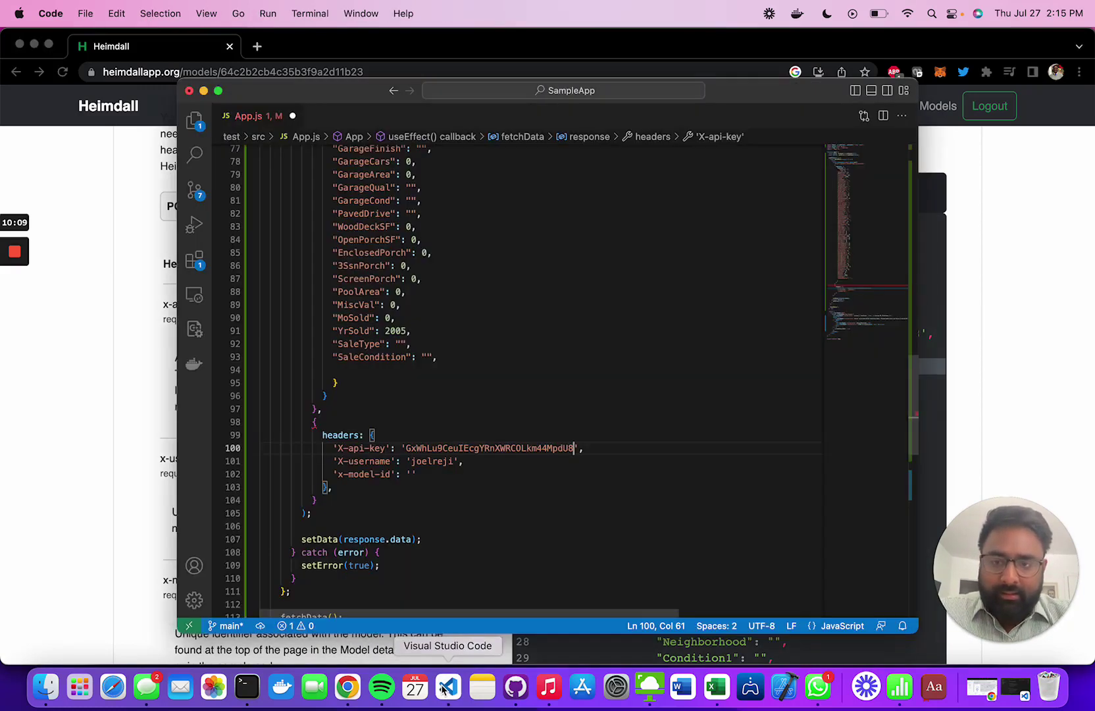
left_click(411, 474)
key("super+v")
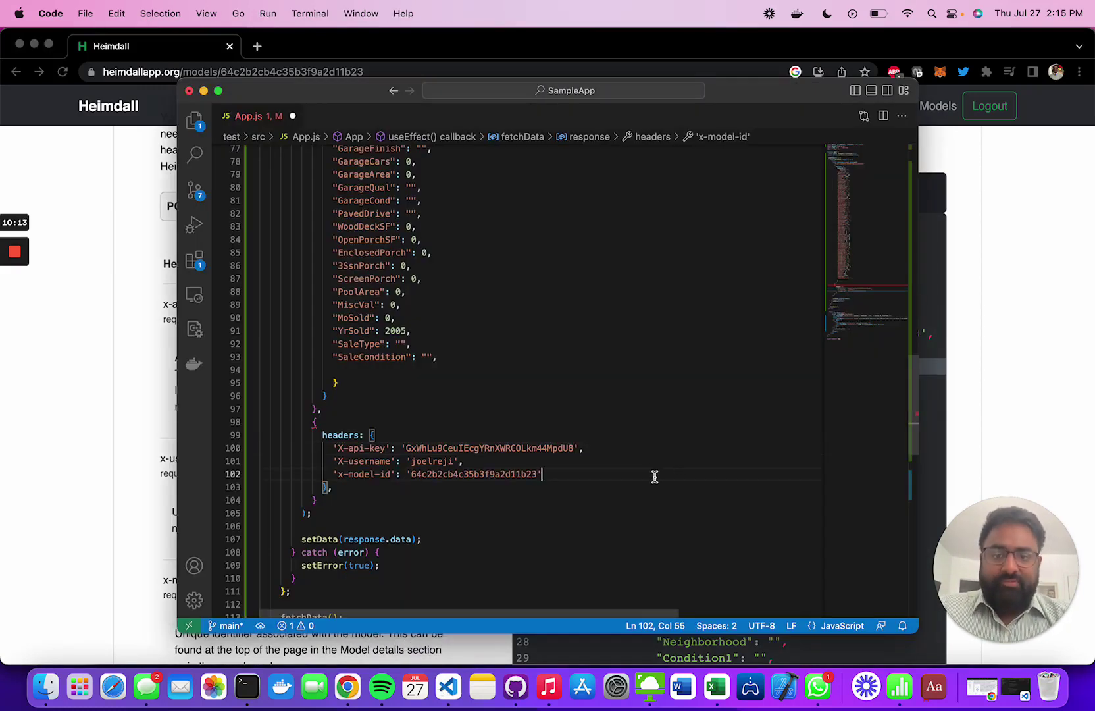
key("super+s")
Open localhost:3000 in a new Chrome tab to run the sample app.
left_click(258, 56)
left_click(258, 54)
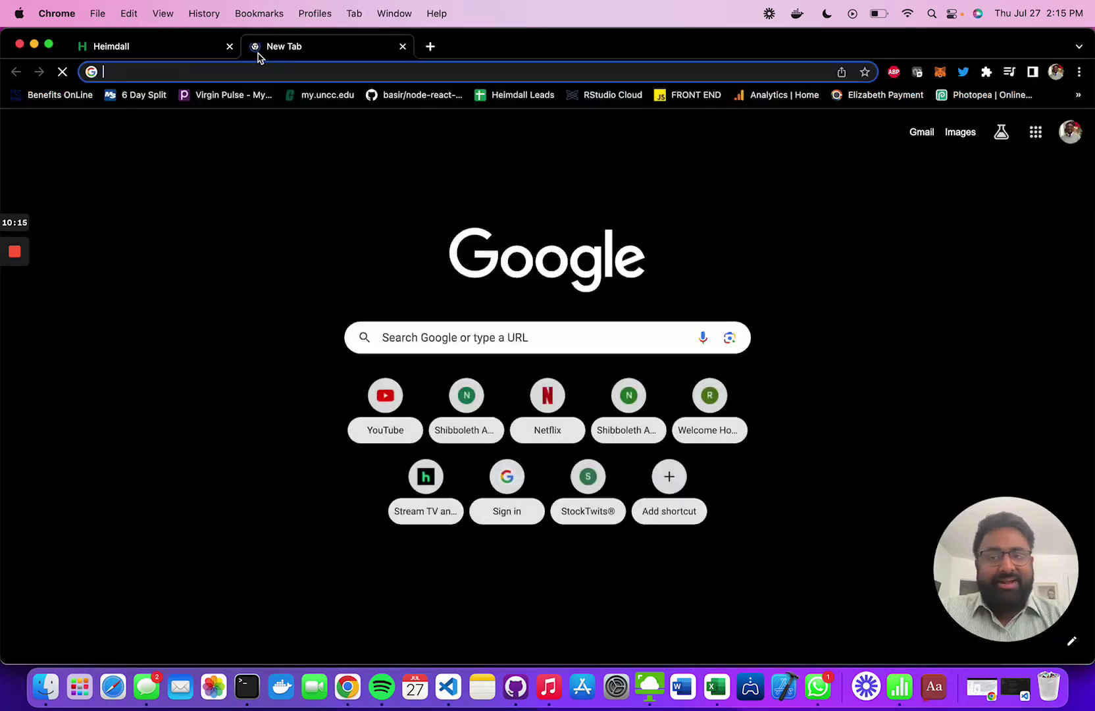
type("loca")
key("Return")
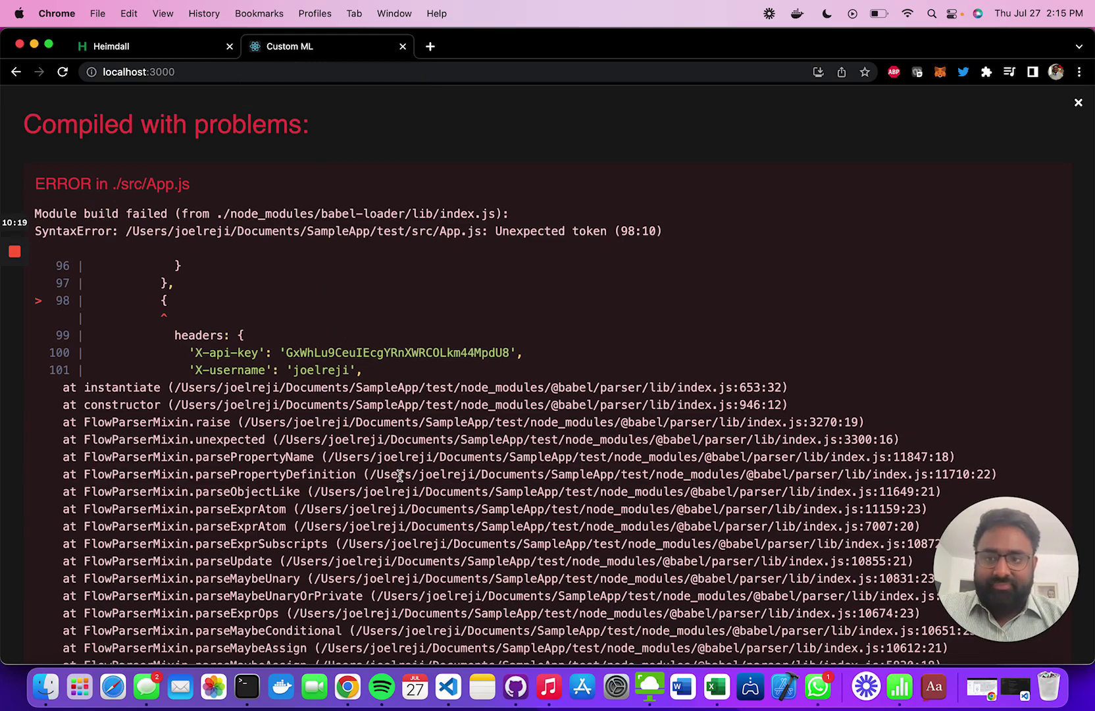
Delete the duplicate "features": { line above "Id" in App.js in Visual Studio Code, and check the app's prediction in Chrome.
left_click(448, 687)
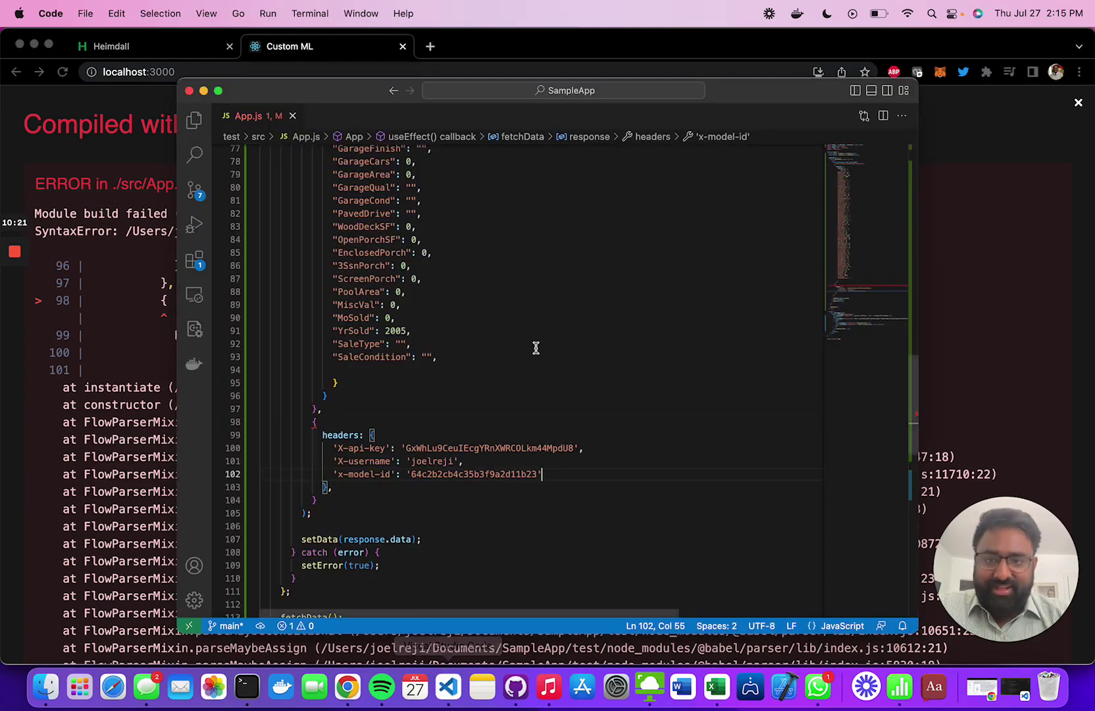
left_click(482, 370)
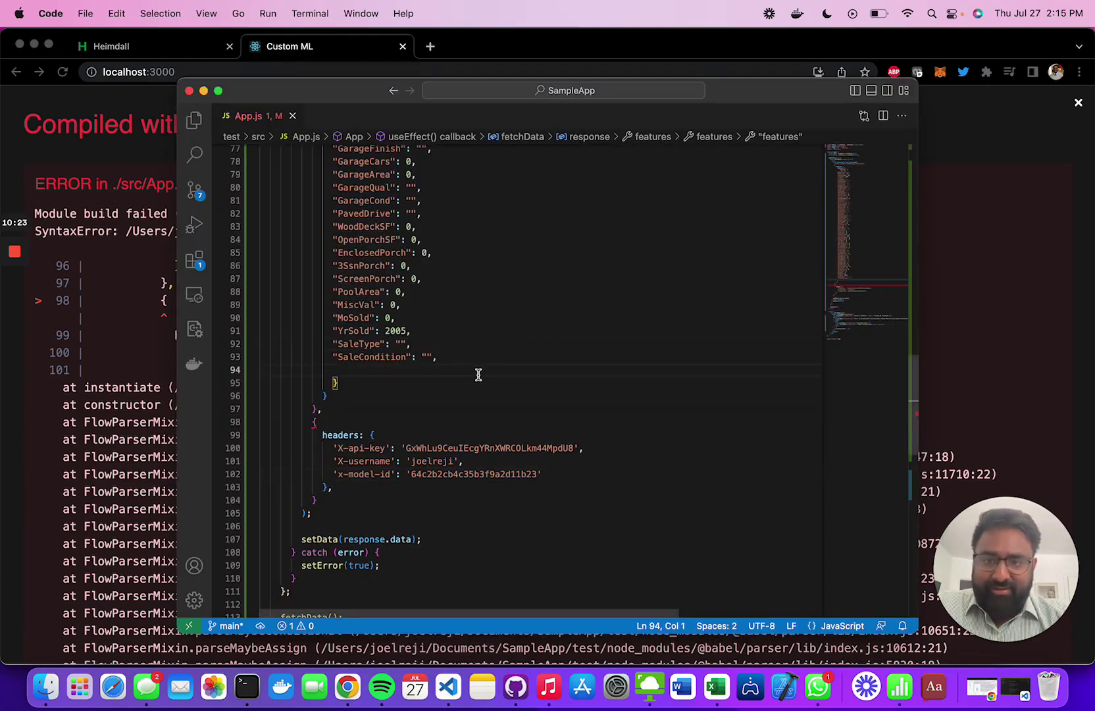
key("super+z")
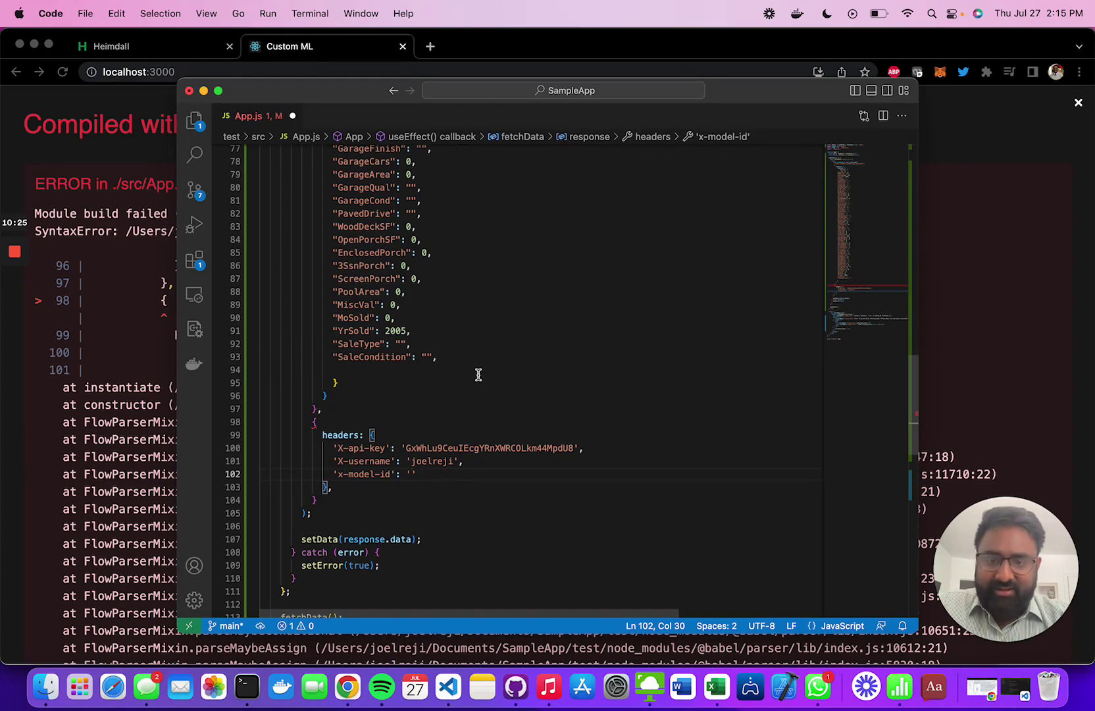
key("super+shift+z")
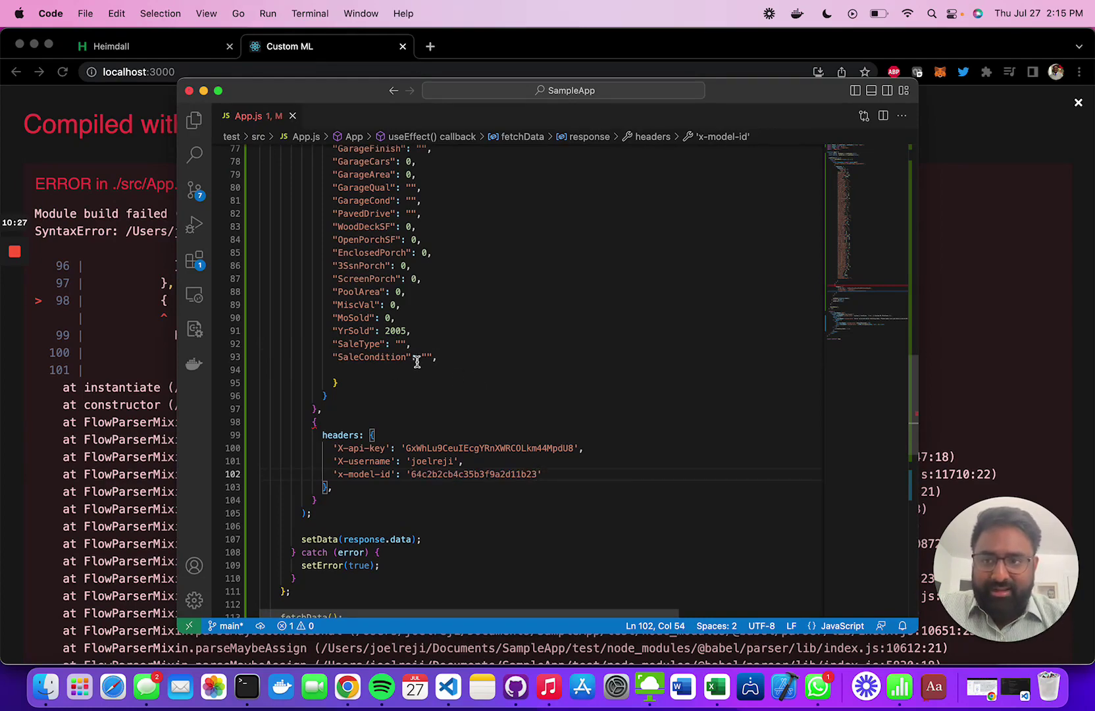
scroll(395, 347, "up", 20)
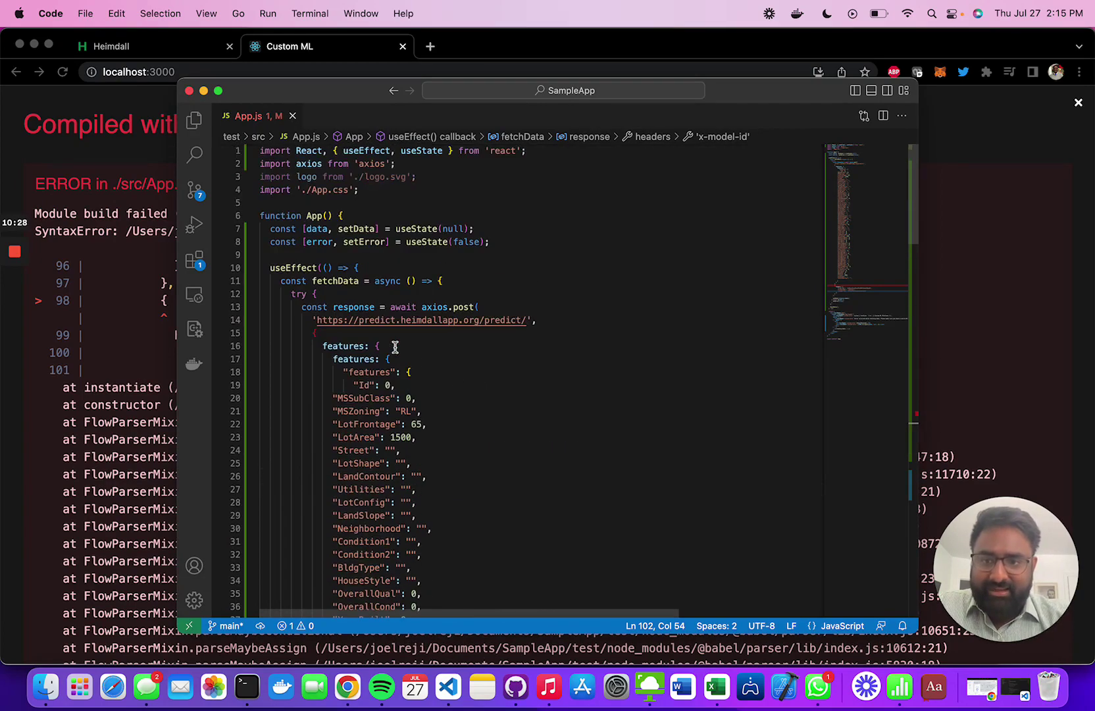
triple_click(433, 374)
key("BackSpace")
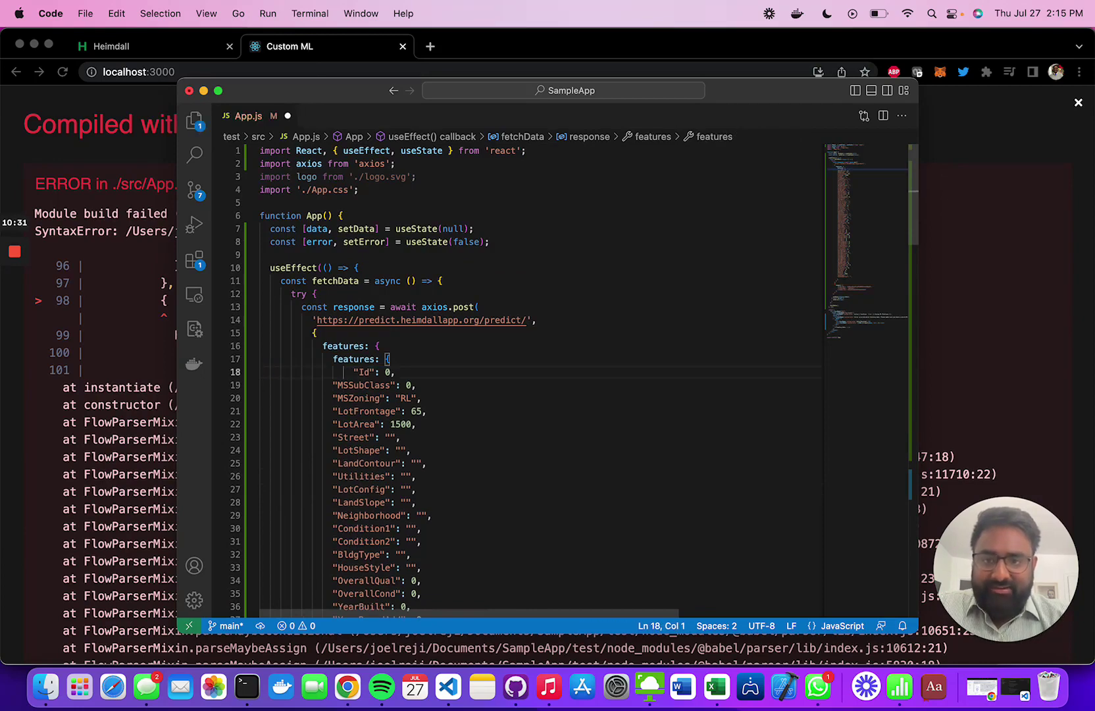
left_click(73, 362)
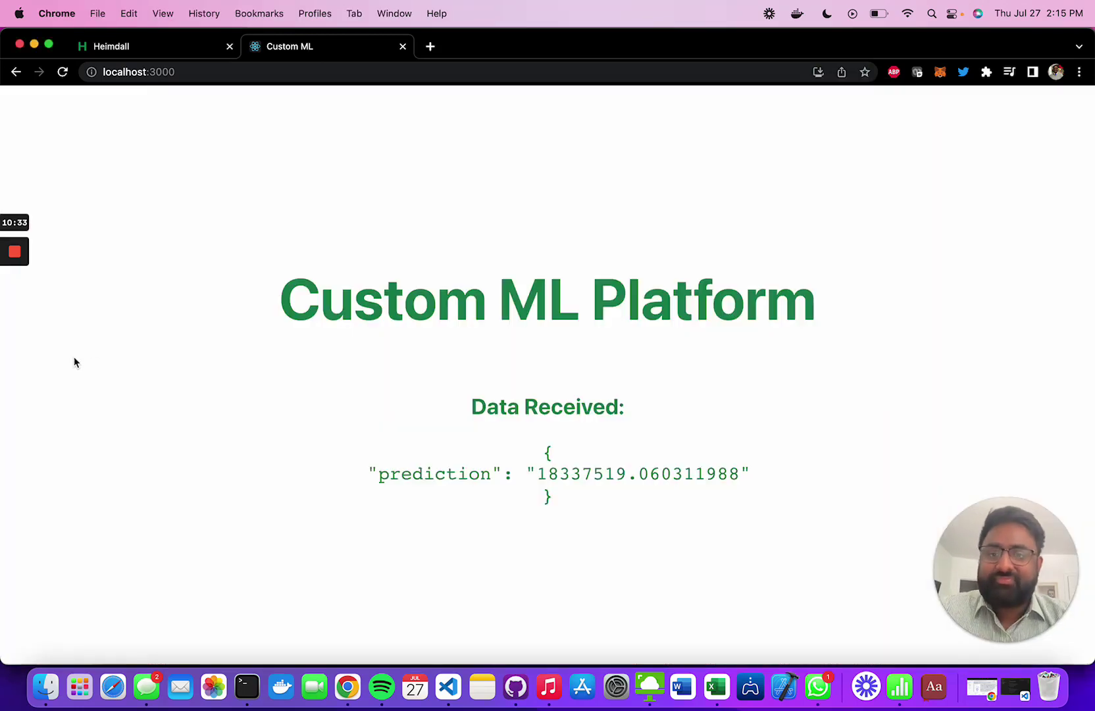